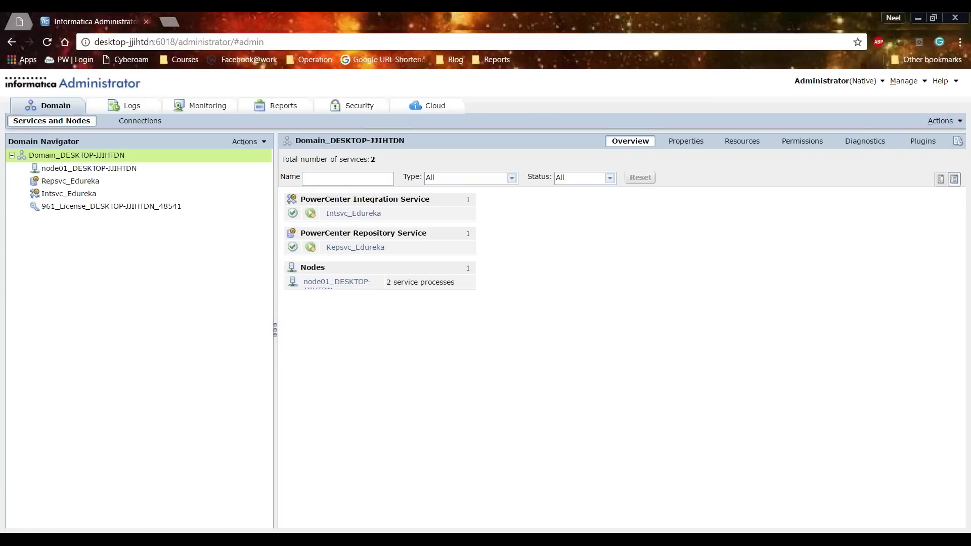
Step: Inspect the properties of node01, Repsvc_Edureka and Intsvc_Edureka in turn, ending on the integration service
{"action": "left_click", "coordinate": [60, 171]}
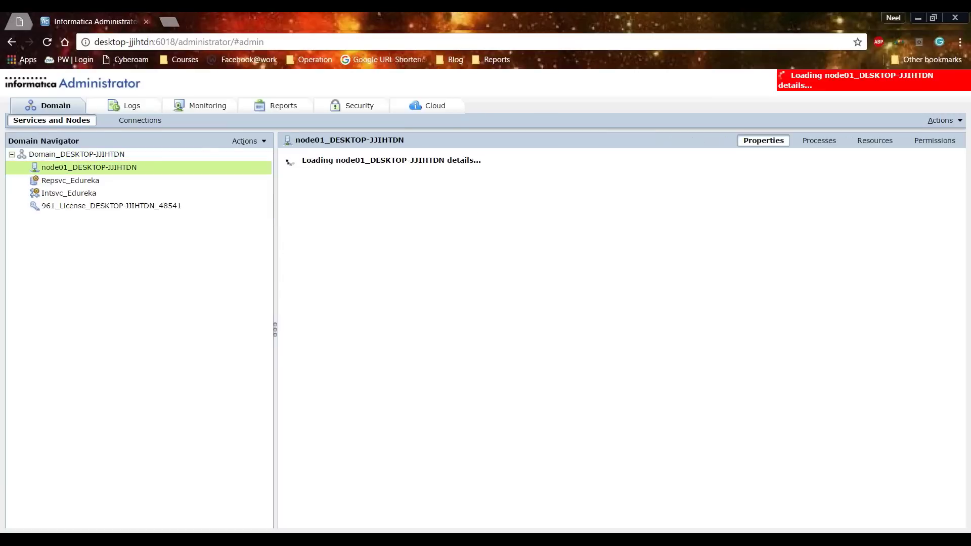
{"action": "mouse_move", "coordinate": [107, 185]}
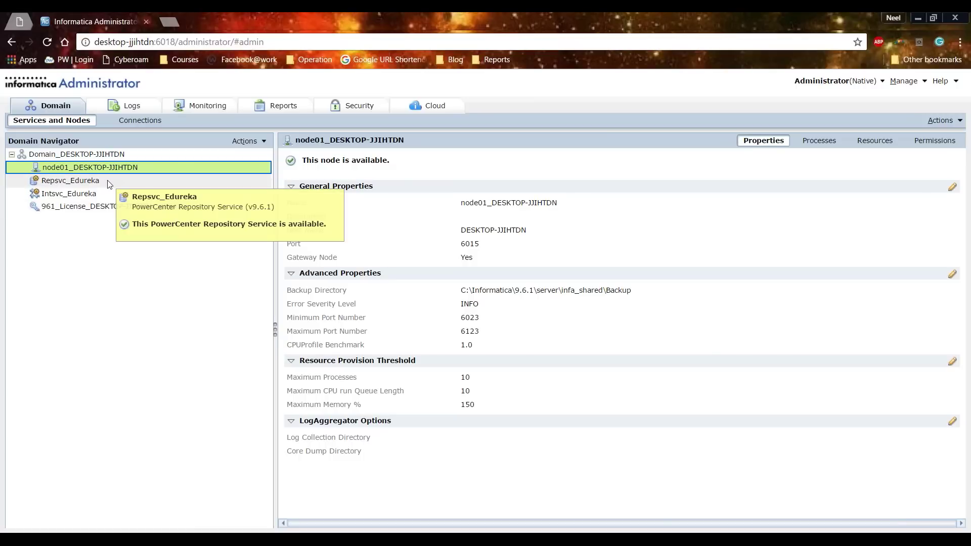
{"action": "left_click", "coordinate": [107, 184]}
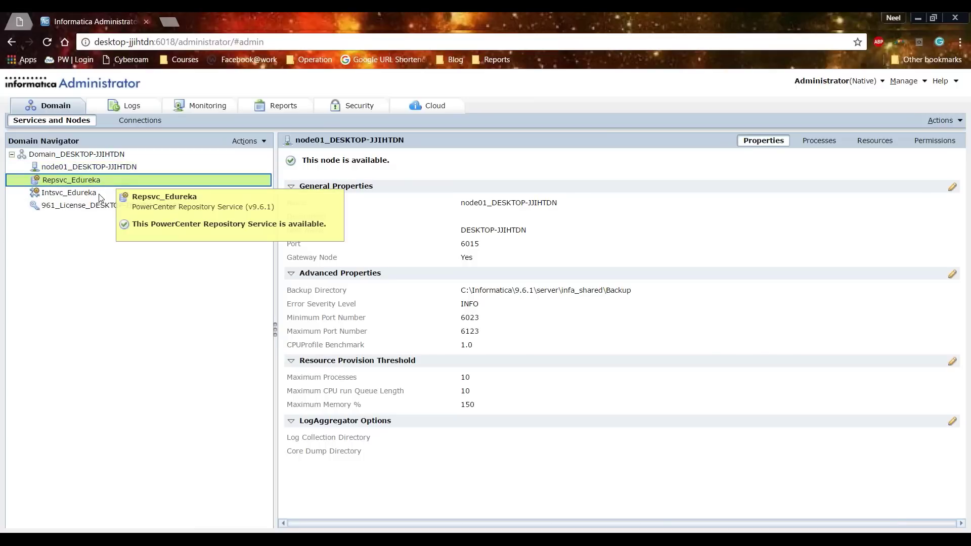
{"action": "left_click", "coordinate": [91, 194]}
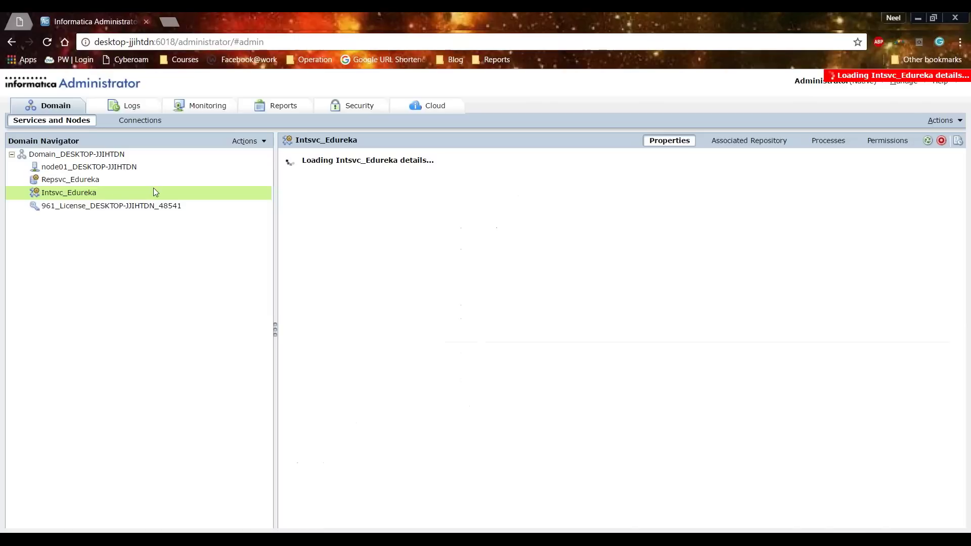
{"action": "mouse_move", "coordinate": [94, 172]}
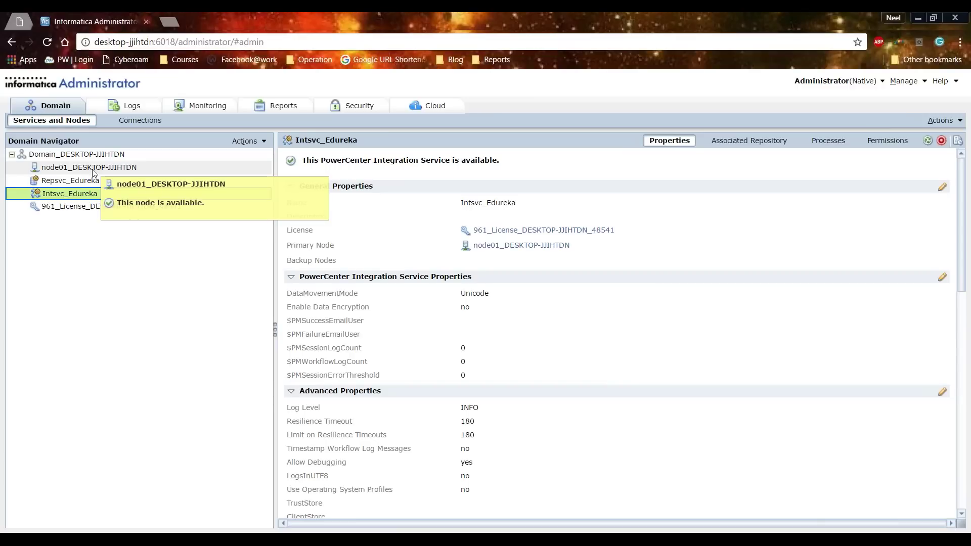
{"action": "mouse_move", "coordinate": [97, 201]}
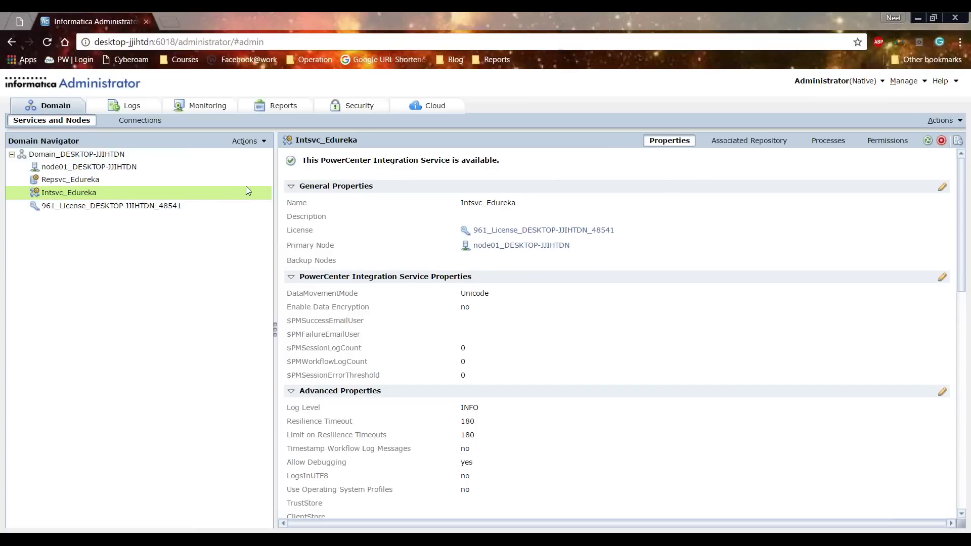
{"action": "mouse_move", "coordinate": [242, 189]}
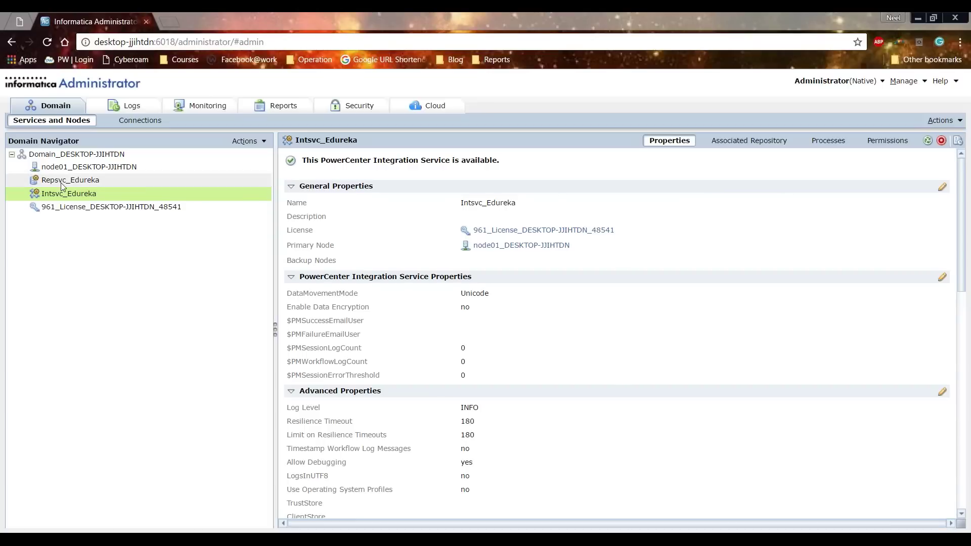
Step: Scroll through the Domain log events, then move to monitoring for Domain_DESKTOP-JJIHTDN
{"action": "left_click", "coordinate": [130, 112]}
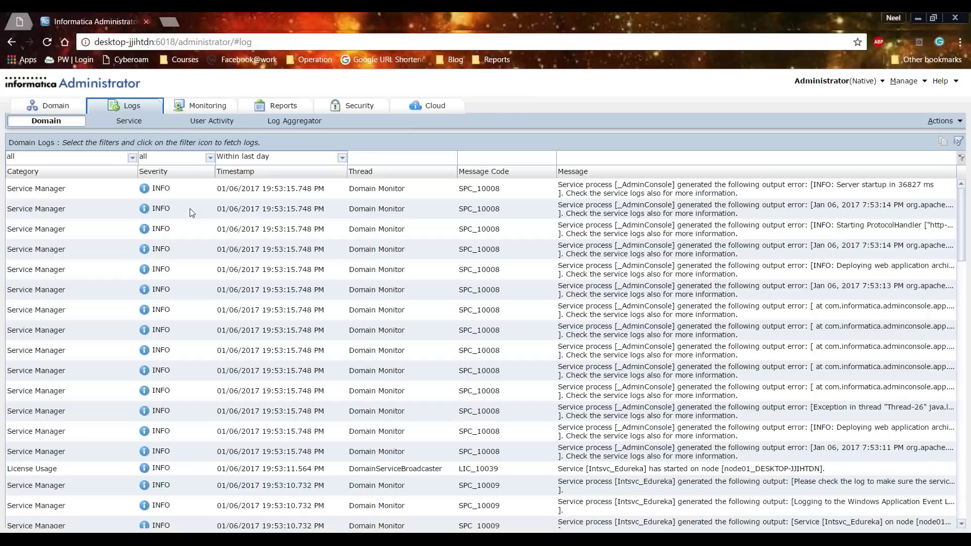
{"action": "scroll", "coordinate": [192, 213], "scroll_direction": "down", "scroll_amount": 10}
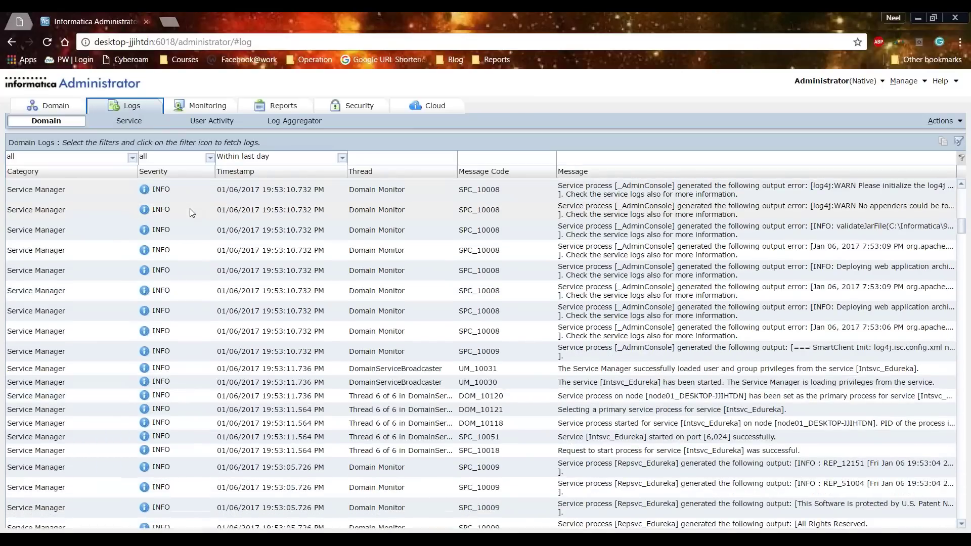
{"action": "scroll", "coordinate": [193, 212], "scroll_direction": "down", "scroll_amount": 5}
{"action": "scroll", "coordinate": [244, 331], "scroll_direction": "up", "scroll_amount": 8}
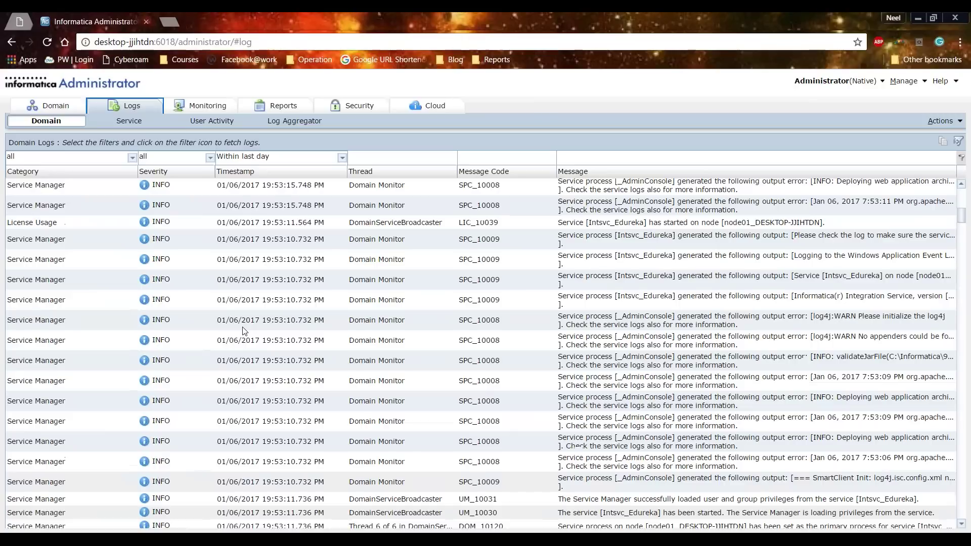
{"action": "scroll", "coordinate": [244, 331], "scroll_direction": "up", "scroll_amount": 4}
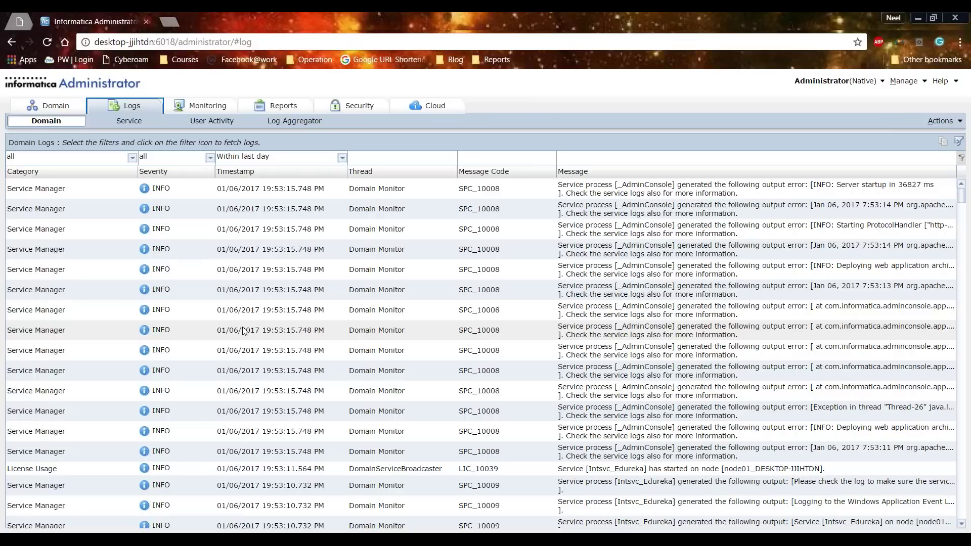
{"action": "left_click", "coordinate": [194, 108]}
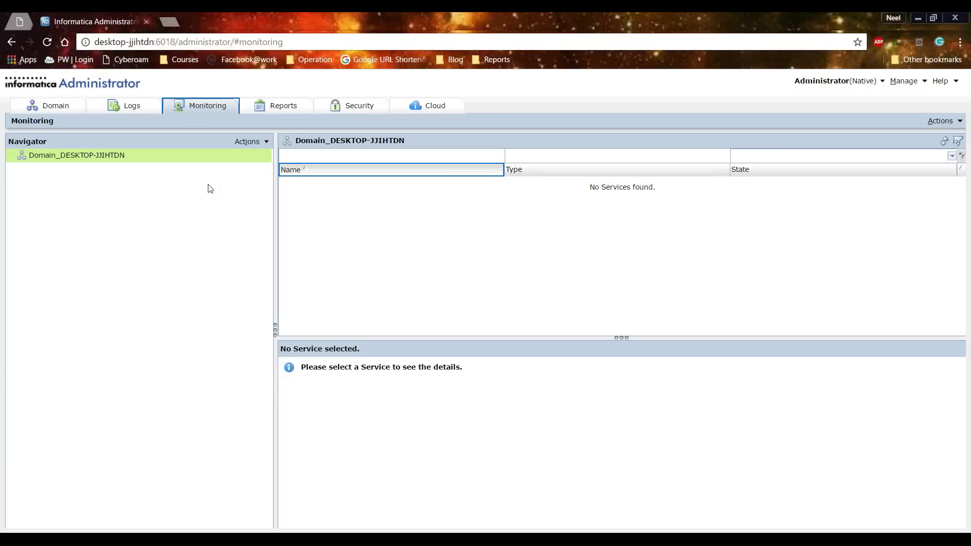
Step: Go to Reports to show the License Management Report form for deployment level and edition
{"action": "left_click", "coordinate": [279, 112]}
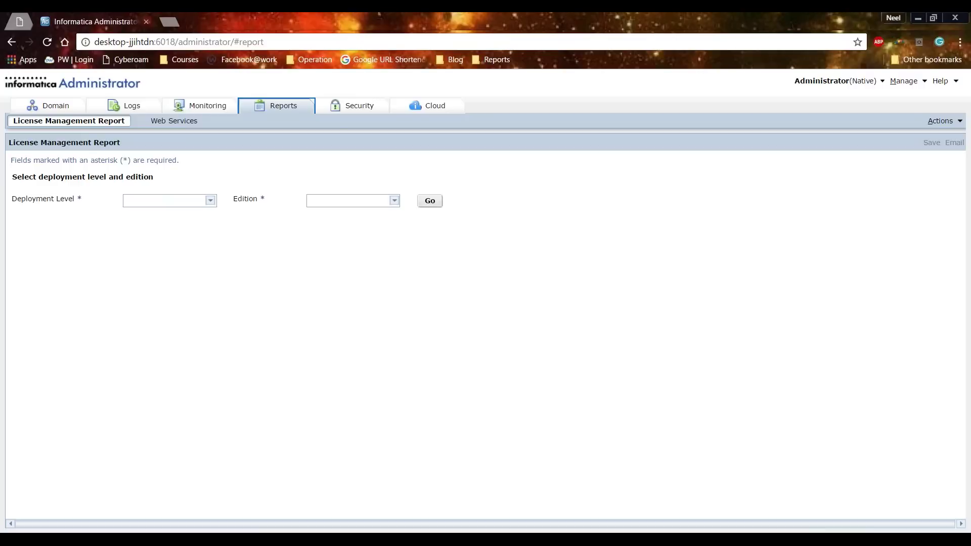
Step: View the Security user list, return from the slides to Chrome, and go to Cloud
{"action": "left_click", "coordinate": [357, 106]}
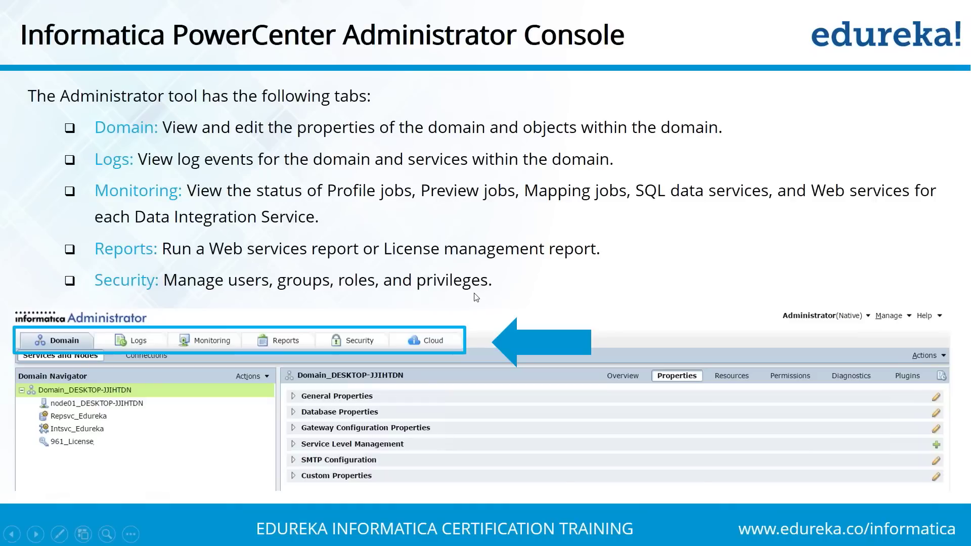
{"action": "key", "text": "alt+Tab"}
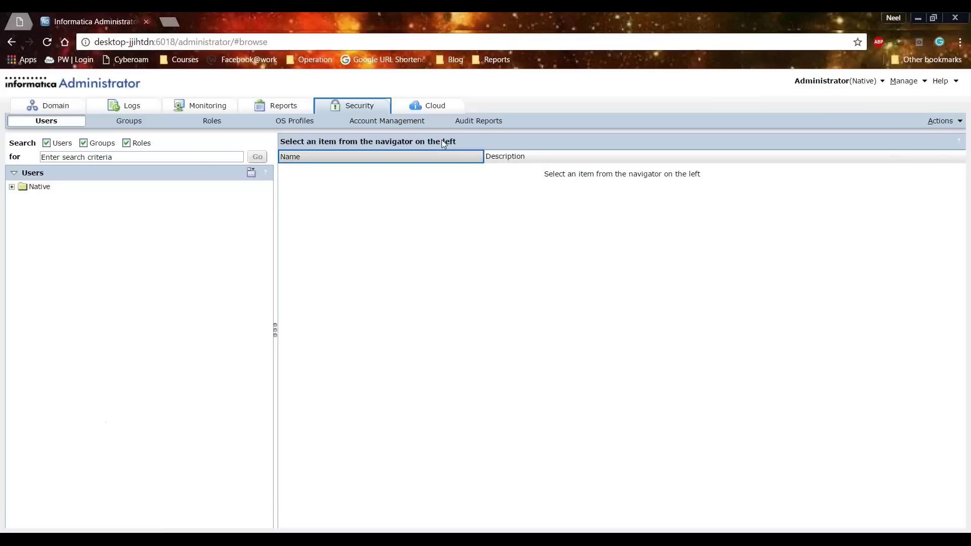
{"action": "left_click", "coordinate": [434, 105]}
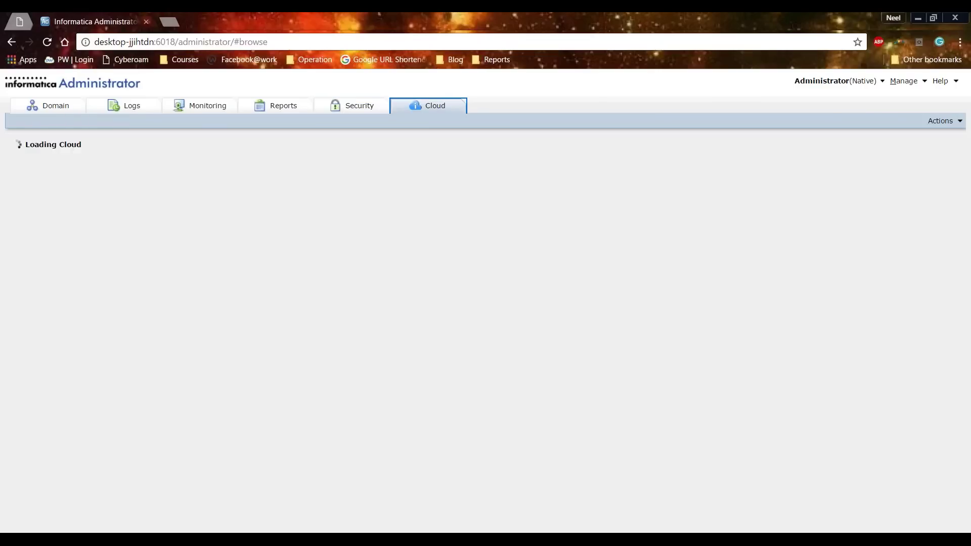
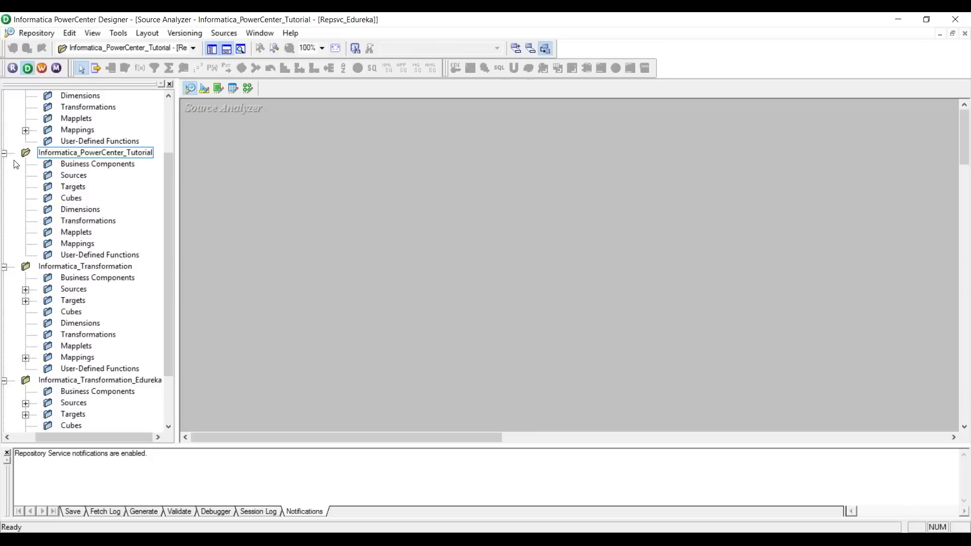
Step: Collapse the other repository folders and expand only Informatica_PowerCenter_Tutorial
{"action": "left_click", "coordinate": [4, 266]}
{"action": "left_click", "coordinate": [5, 312]}
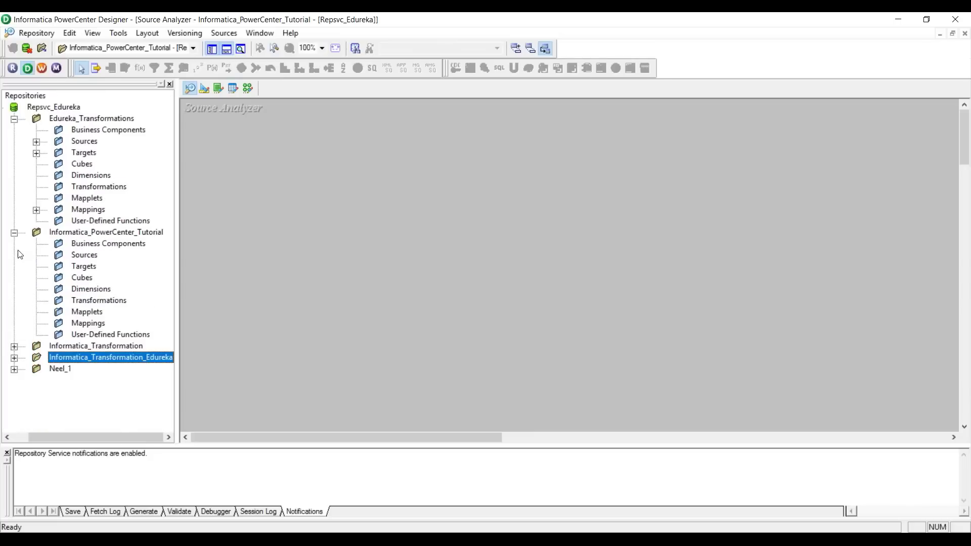
{"action": "left_click", "coordinate": [14, 231]}
{"action": "left_click", "coordinate": [15, 119]}
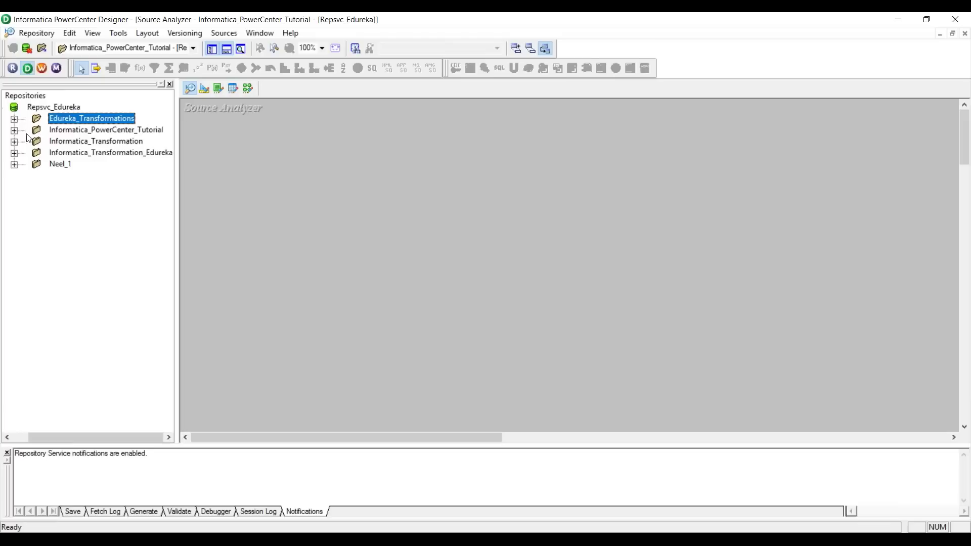
{"action": "left_click", "coordinate": [15, 130]}
{"action": "left_click", "coordinate": [465, 217]}
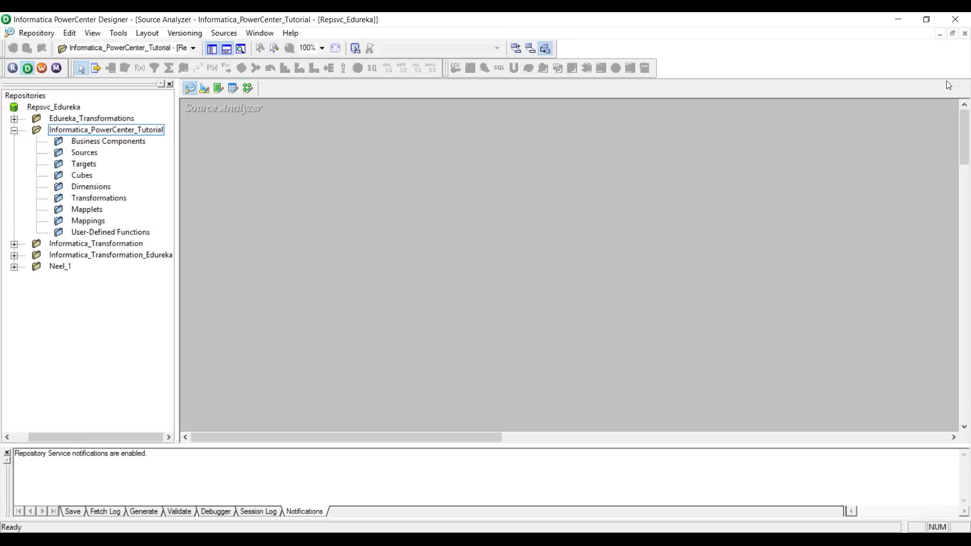
Step: Open Product-Inconsistent.csv from 9.6.1\server\infa_shared\SrcFiles in a maximised Excel window
{"action": "key", "text": "alt+Tab"}
{"action": "key", "text": "alt+Tab"}
{"action": "key", "text": "alt+Tab"}
{"action": "key", "text": "alt+Tab"}
{"action": "key", "text": "alt+Tab"}
{"action": "double_click", "coordinate": [138, 157]}
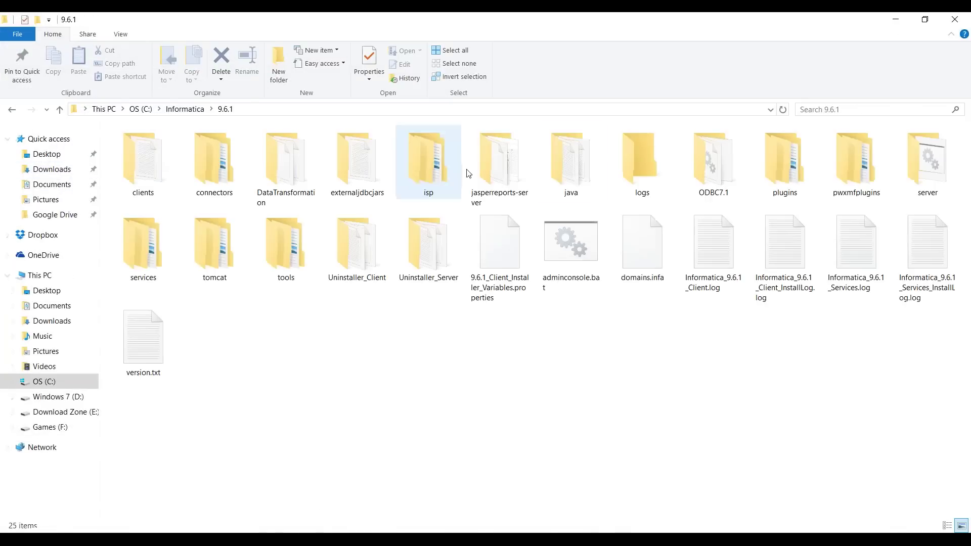
{"action": "double_click", "coordinate": [928, 161]}
{"action": "double_click", "coordinate": [303, 164]}
{"action": "double_click", "coordinate": [642, 162]}
{"action": "double_click", "coordinate": [872, 178]}
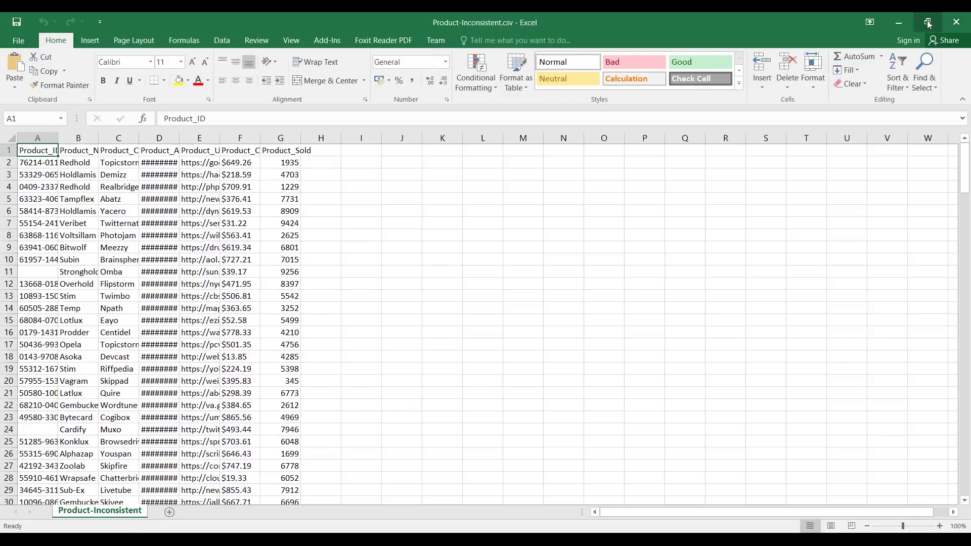
{"action": "left_click", "coordinate": [928, 22]}
{"action": "left_click", "coordinate": [776, 111]}
Step: Select the product data and autofit columns A to G to their contents
{"action": "key", "text": "ctrl+shift+End"}
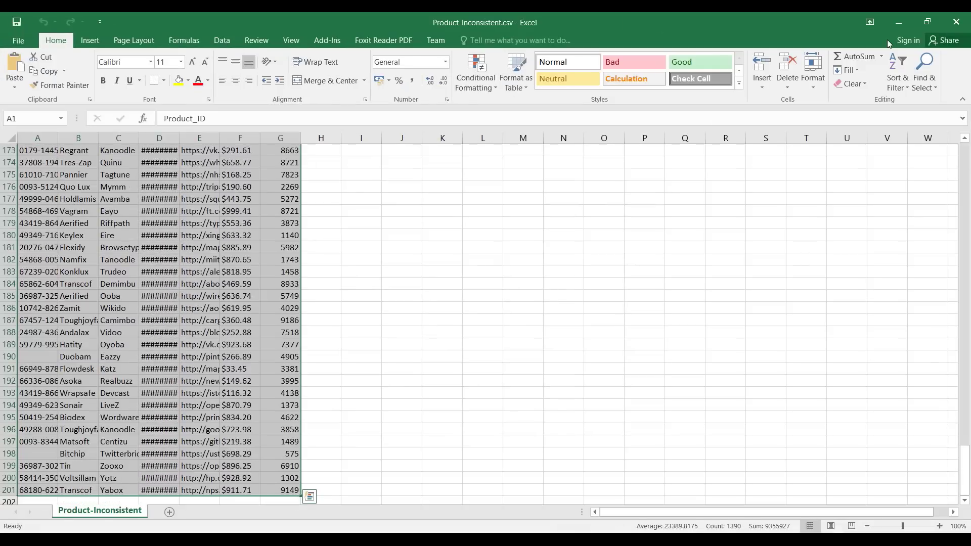
{"action": "key", "text": "ctrl+h"}
{"action": "key", "text": "Escape"}
{"action": "key", "text": "alt+h"}
{"action": "key", "text": "o"}
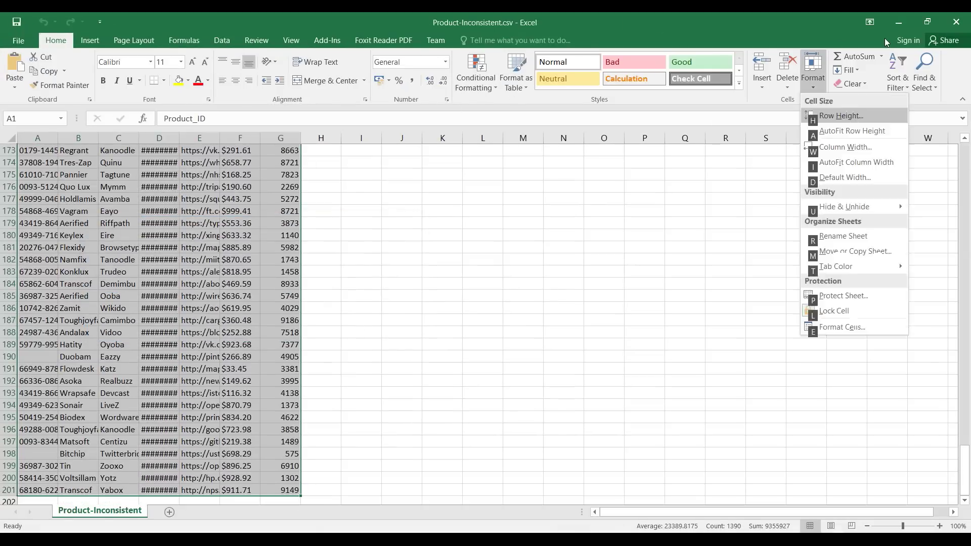
{"action": "key", "text": "i"}
{"action": "left_click", "coordinate": [324, 273]}
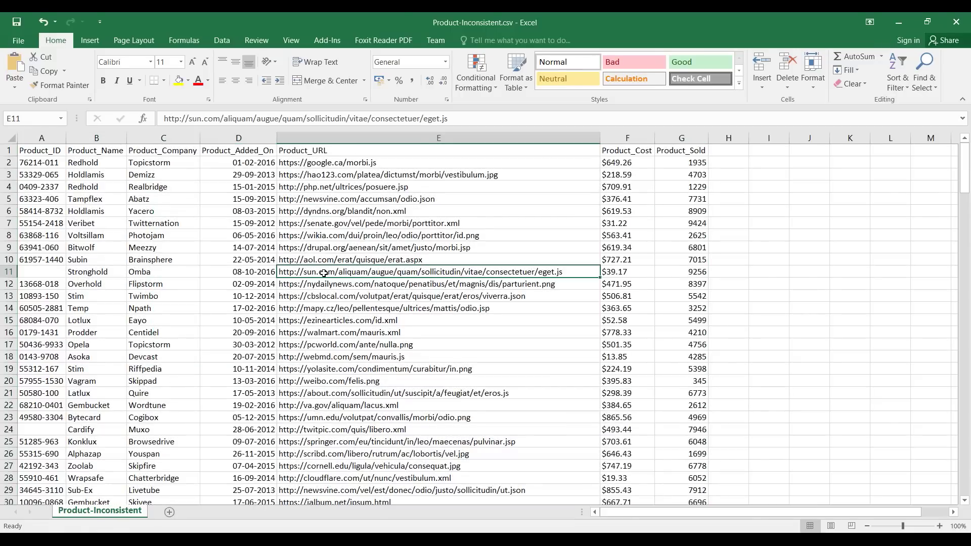
Step: Review each column header from Product_ID through Product_Sold
{"action": "left_click", "coordinate": [48, 150]}
{"action": "left_click", "coordinate": [93, 153]}
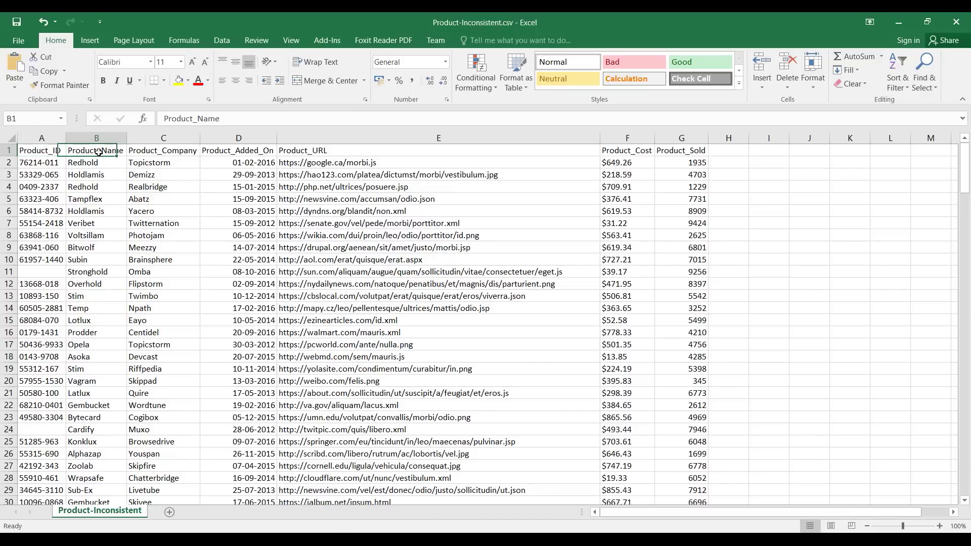
{"action": "left_click", "coordinate": [168, 149]}
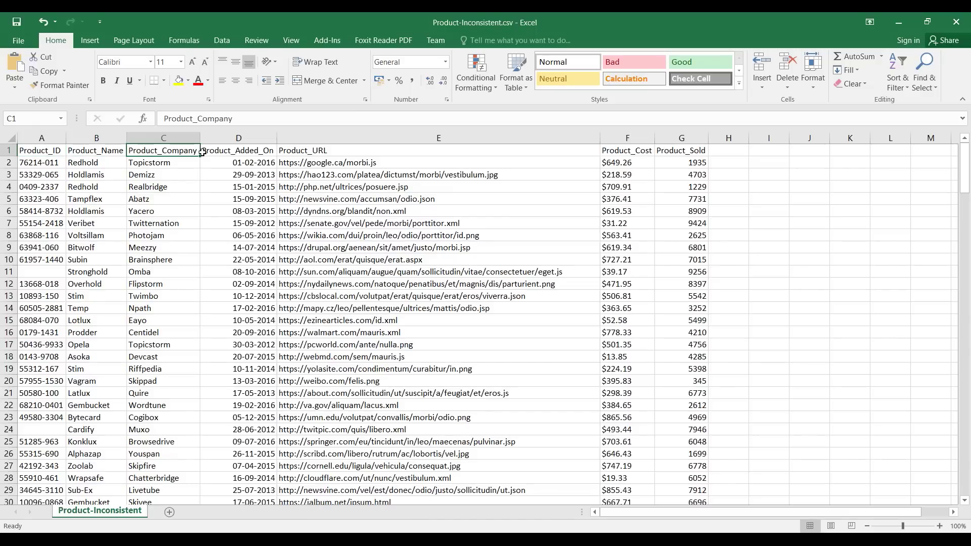
{"action": "left_click", "coordinate": [255, 155]}
{"action": "left_click", "coordinate": [440, 158]}
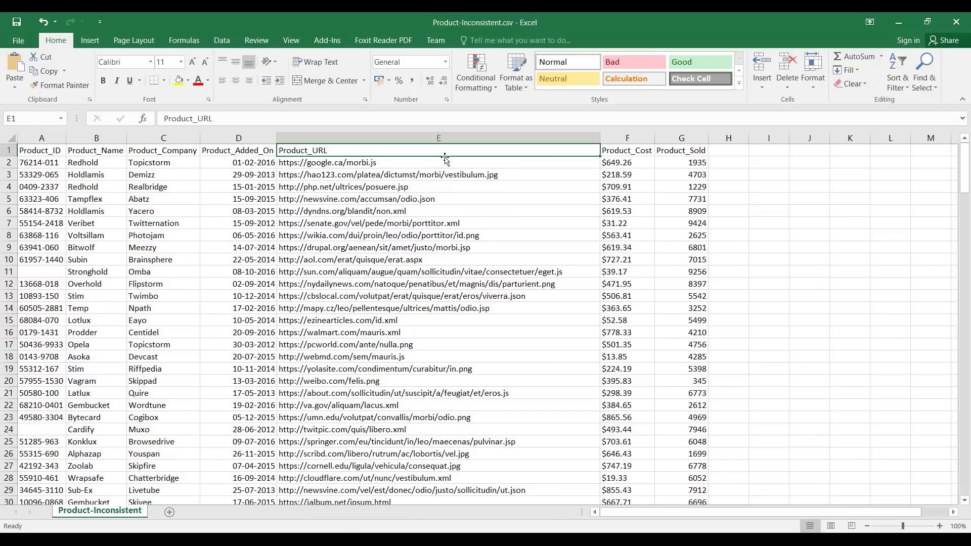
{"action": "left_click", "coordinate": [616, 158]}
{"action": "key", "text": "Up"}
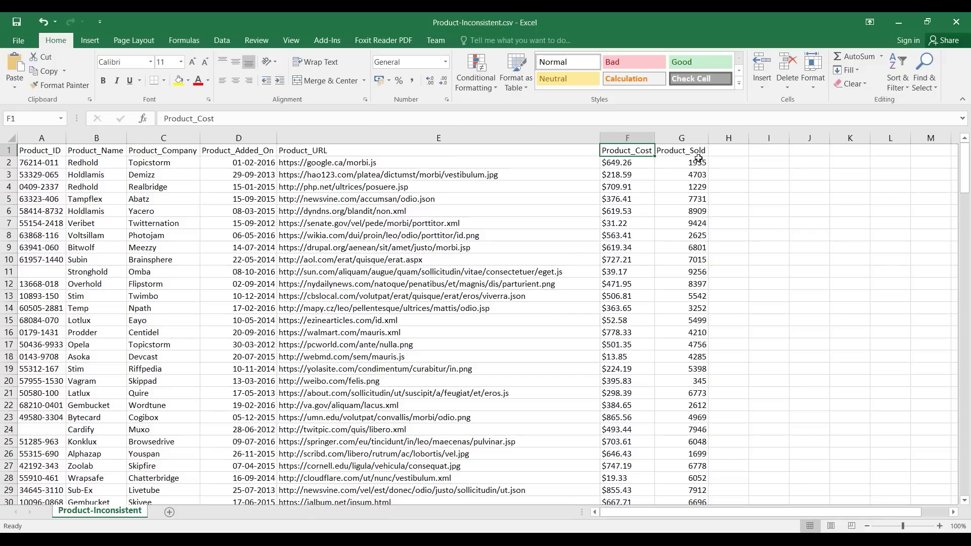
{"action": "left_click", "coordinate": [692, 151]}
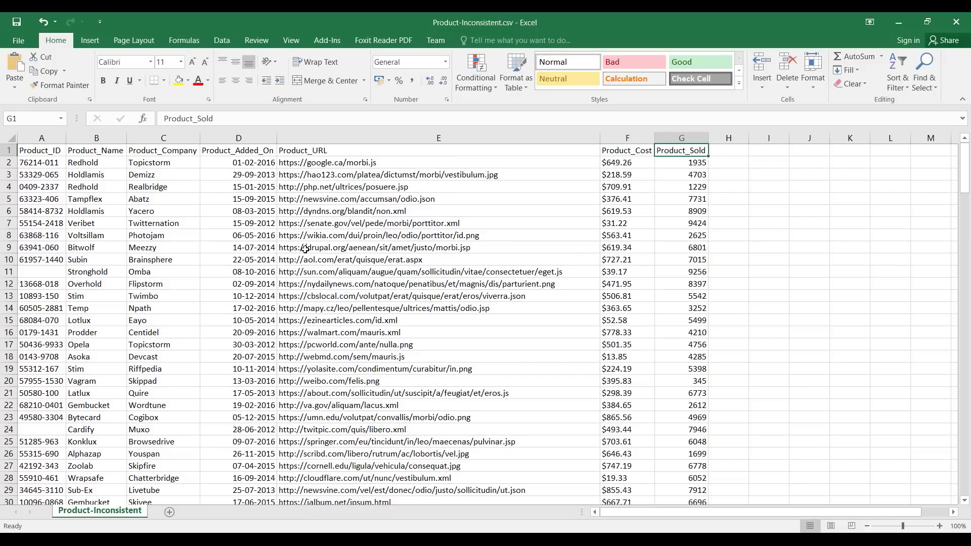
Step: Point out the missing Product_ID values in rows 11 and 24
{"action": "left_click", "coordinate": [59, 274]}
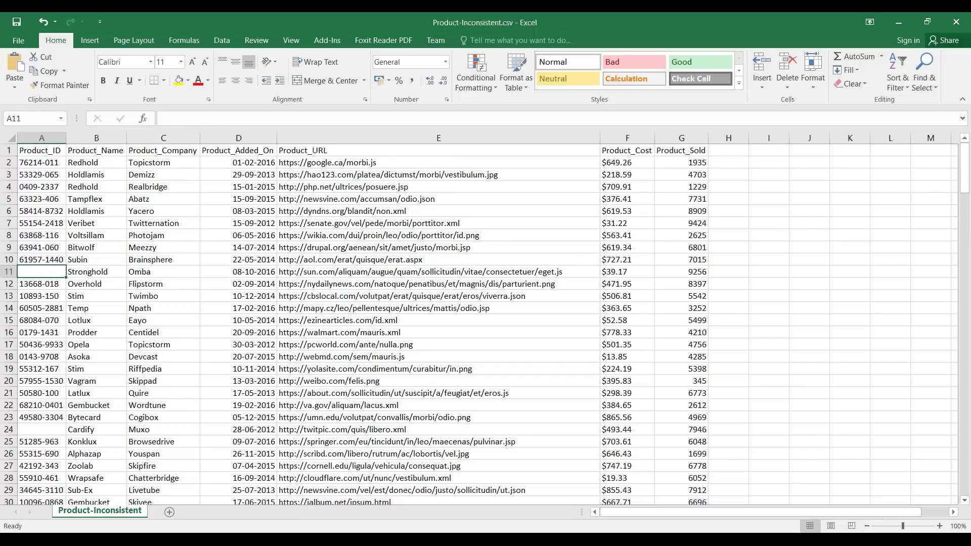
{"action": "scroll", "coordinate": [60, 274], "scroll_direction": "down", "scroll_amount": 2}
{"action": "left_click", "coordinate": [52, 358]}
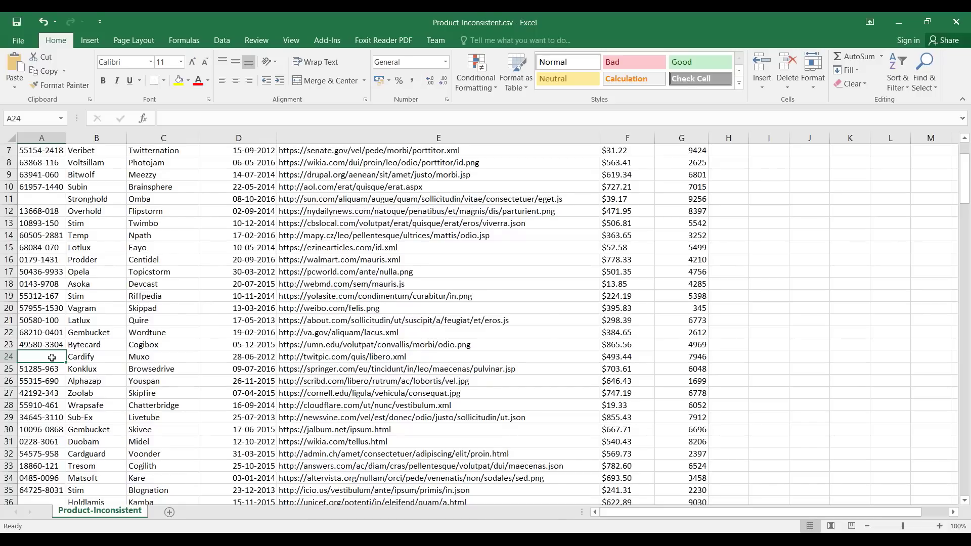
{"action": "scroll", "coordinate": [51, 358], "scroll_direction": "down", "scroll_amount": 4}
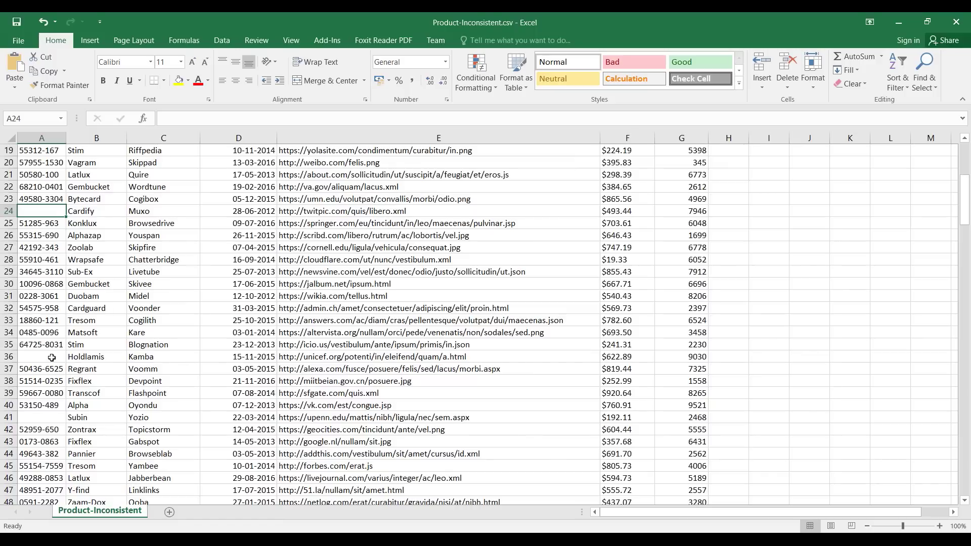
Step: Minimise Excel to reveal the SrcFiles folder, then return to PowerCenter Designer
{"action": "left_click", "coordinate": [903, 27]}
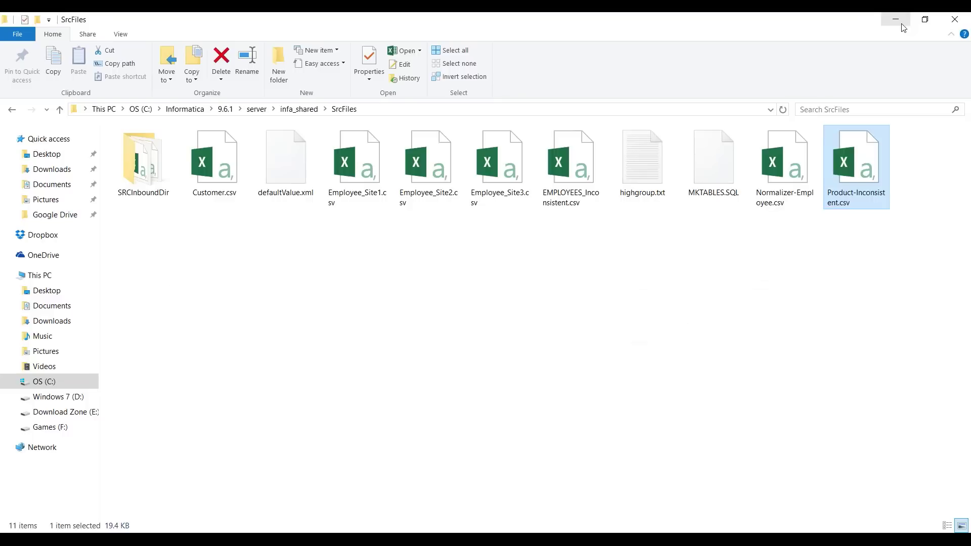
{"action": "key", "text": "alt+Tab"}
{"action": "key", "text": "alt+Tab"}
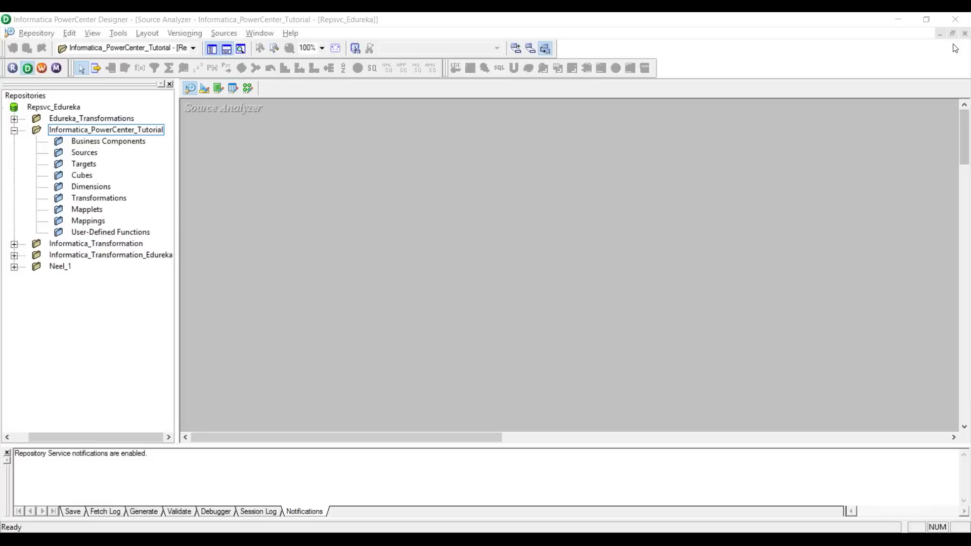
Step: Choose Sources > Import from File, after cancelling an accidental Create Table dialog
{"action": "left_click", "coordinate": [428, 193]}
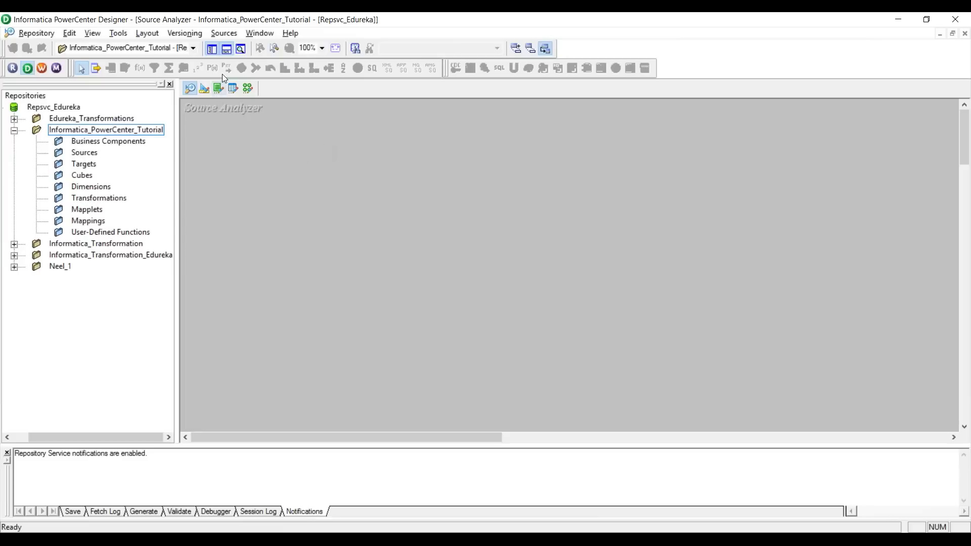
{"action": "left_click", "coordinate": [221, 36]}
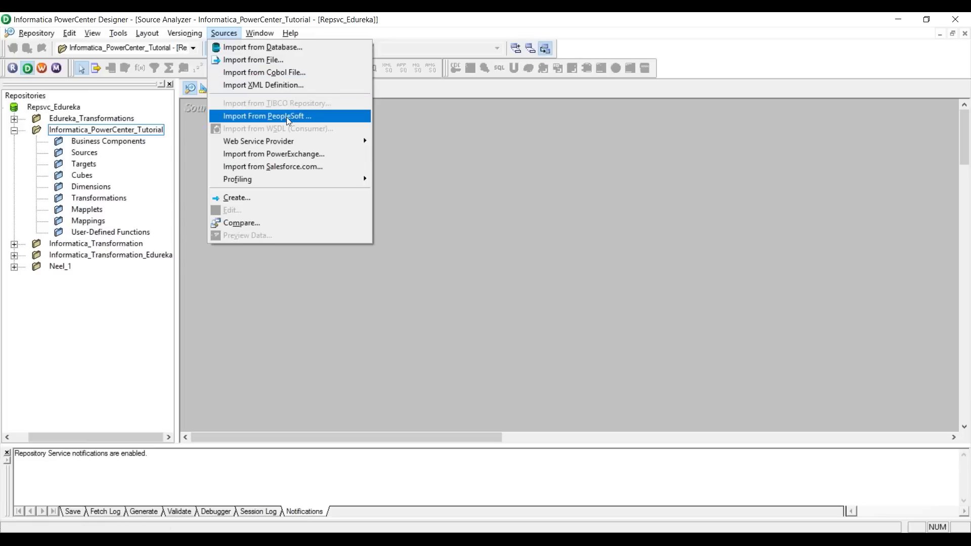
{"action": "left_click", "coordinate": [277, 197]}
{"action": "left_click", "coordinate": [659, 273]}
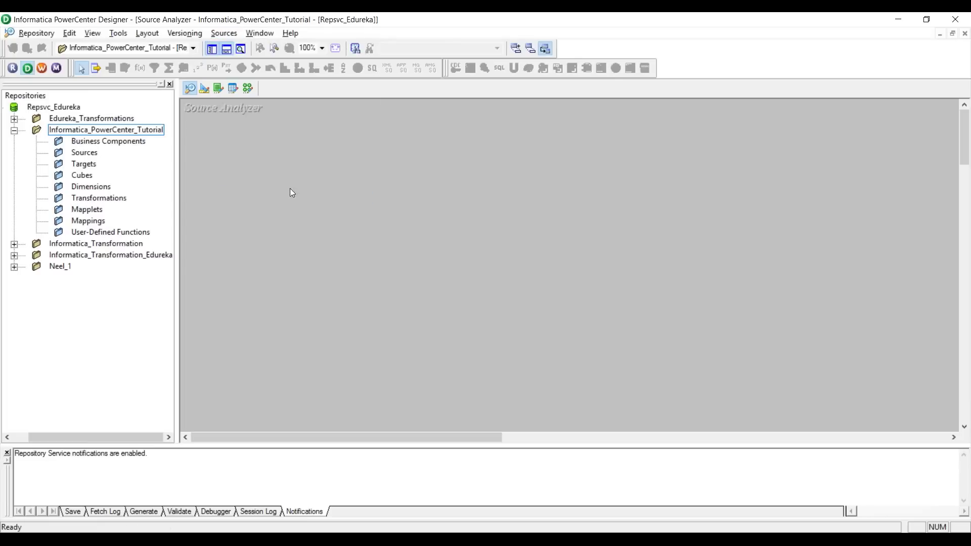
{"action": "left_click", "coordinate": [230, 32]}
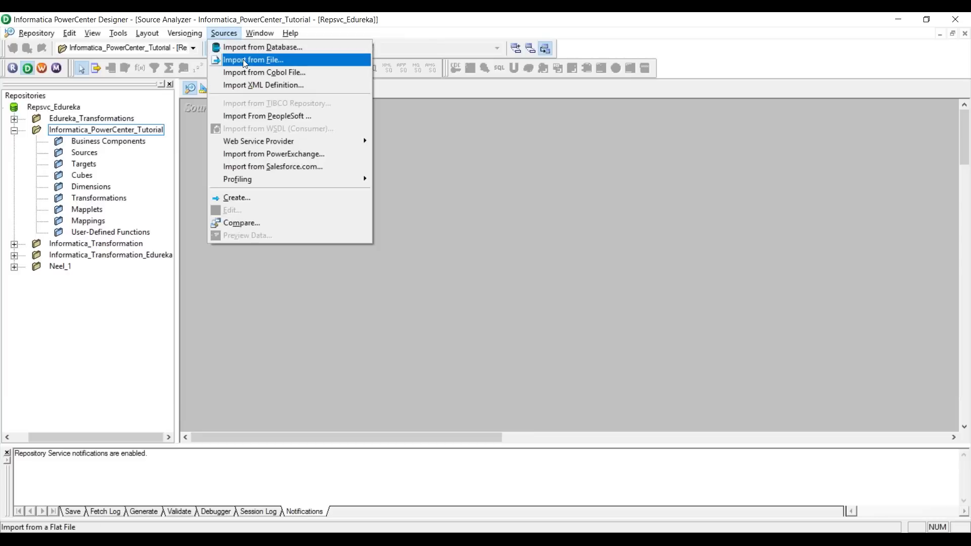
{"action": "left_click", "coordinate": [242, 59]}
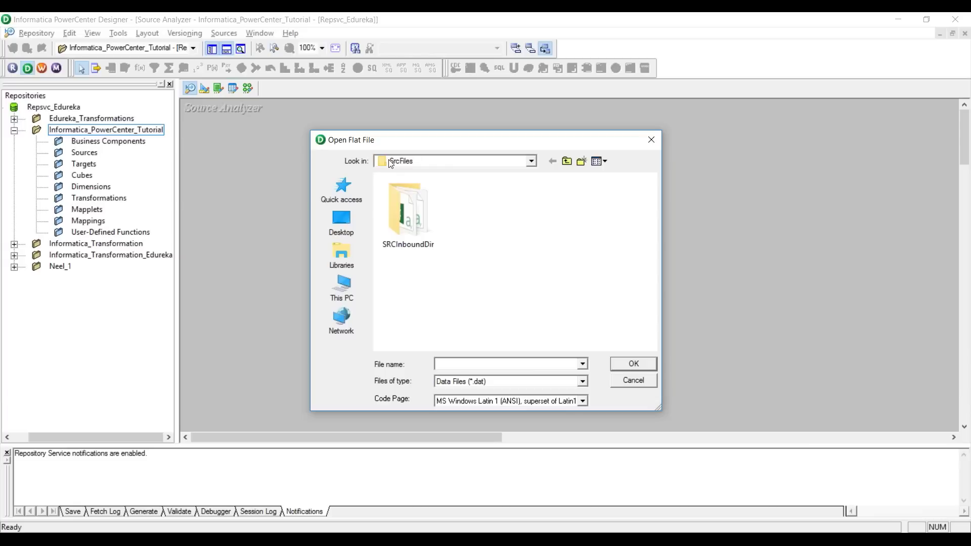
Step: Show All Files (*.*) and pick Product-Inconsistent.csv as the flat file to import
{"action": "left_click", "coordinate": [583, 381]}
{"action": "left_click", "coordinate": [568, 402]}
{"action": "scroll", "coordinate": [587, 271], "scroll_direction": "down", "scroll_amount": 2}
{"action": "left_click", "coordinate": [559, 302]}
{"action": "left_click", "coordinate": [635, 365]}
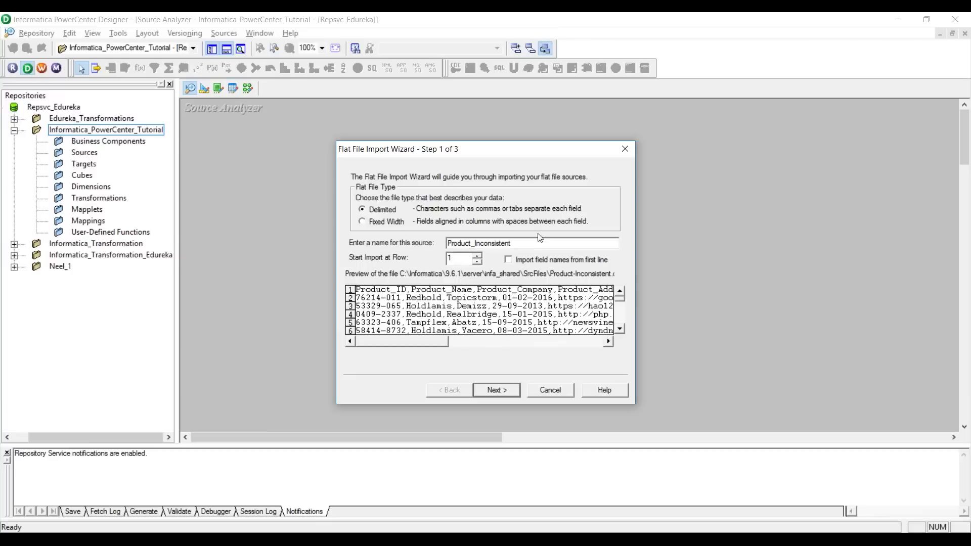
Step: Import field names from the first line and accept the delimiter settings
{"action": "left_click", "coordinate": [509, 260]}
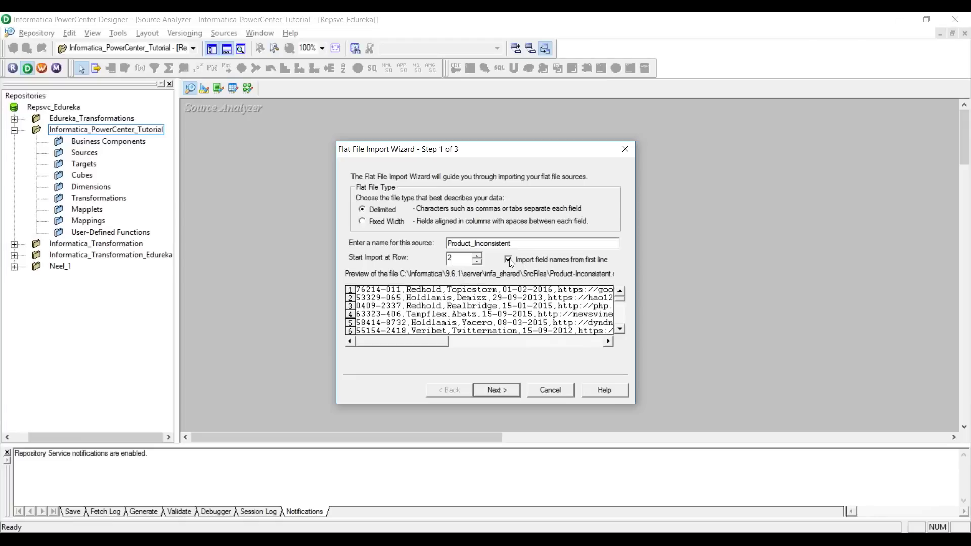
{"action": "left_click", "coordinate": [505, 394]}
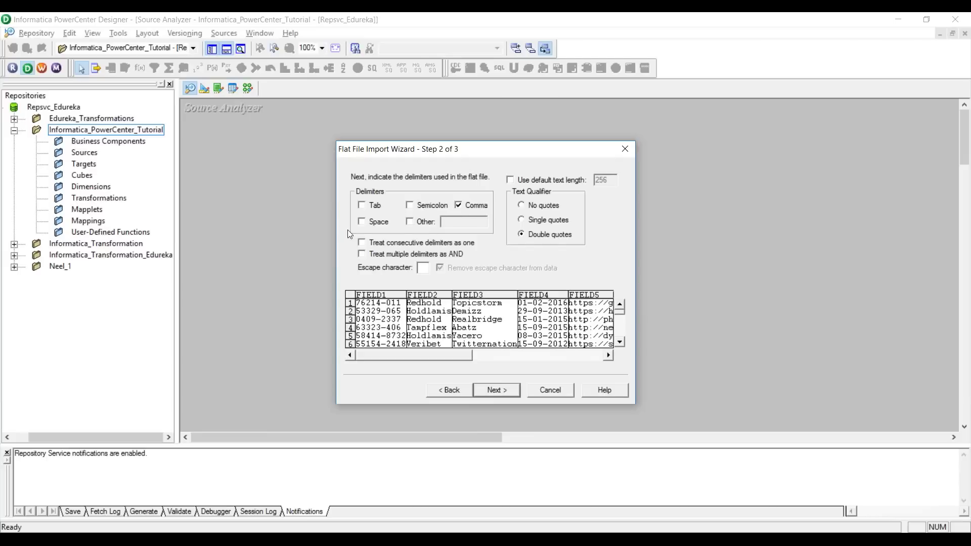
{"action": "left_click", "coordinate": [497, 390]}
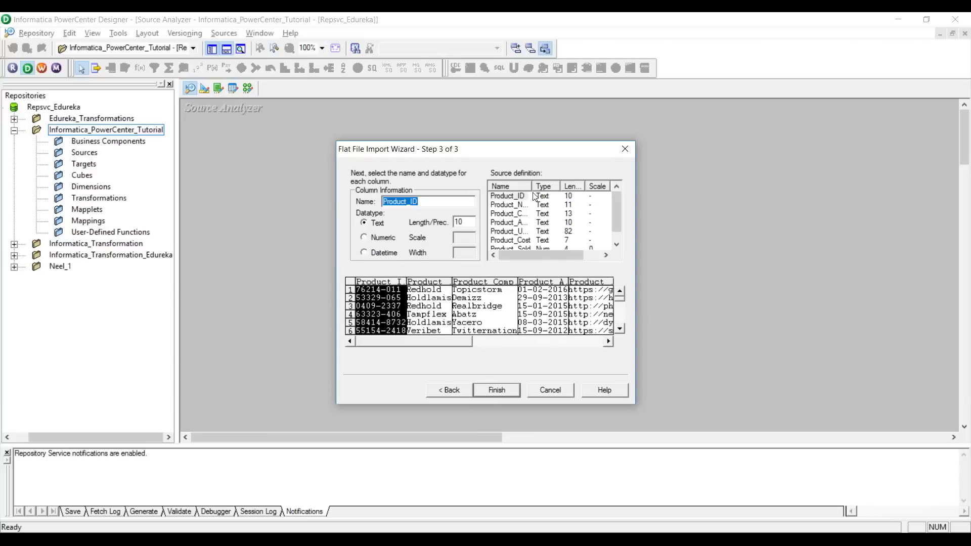
Step: Review the column definitions like Product_ID, Product_Company and Product_URL, then finish the import
{"action": "left_click_drag", "start_coordinate": [532, 186], "coordinate": [539, 187]}
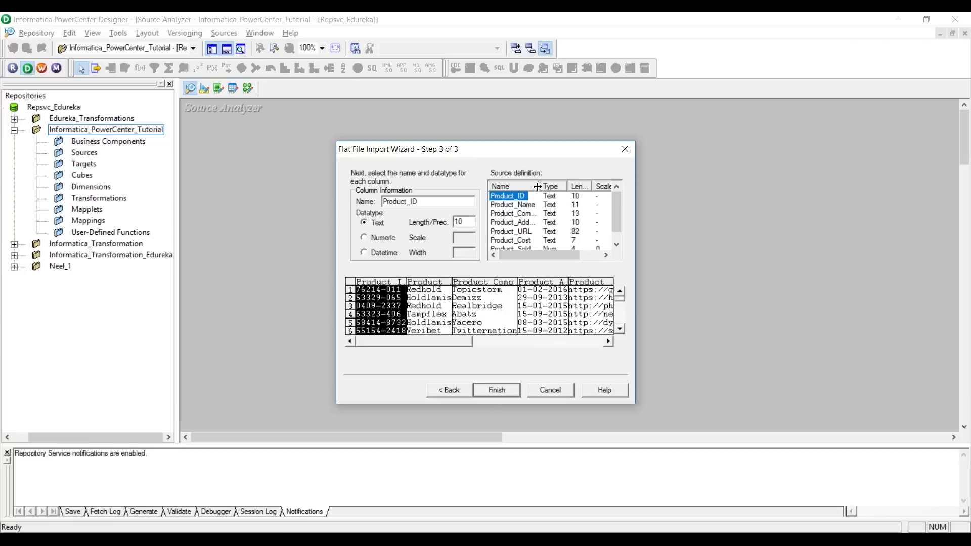
{"action": "left_click", "coordinate": [518, 214]}
{"action": "left_click", "coordinate": [517, 231]}
{"action": "scroll", "coordinate": [517, 234], "scroll_direction": "down", "scroll_amount": 1}
{"action": "scroll", "coordinate": [517, 234], "scroll_direction": "up", "scroll_amount": 1}
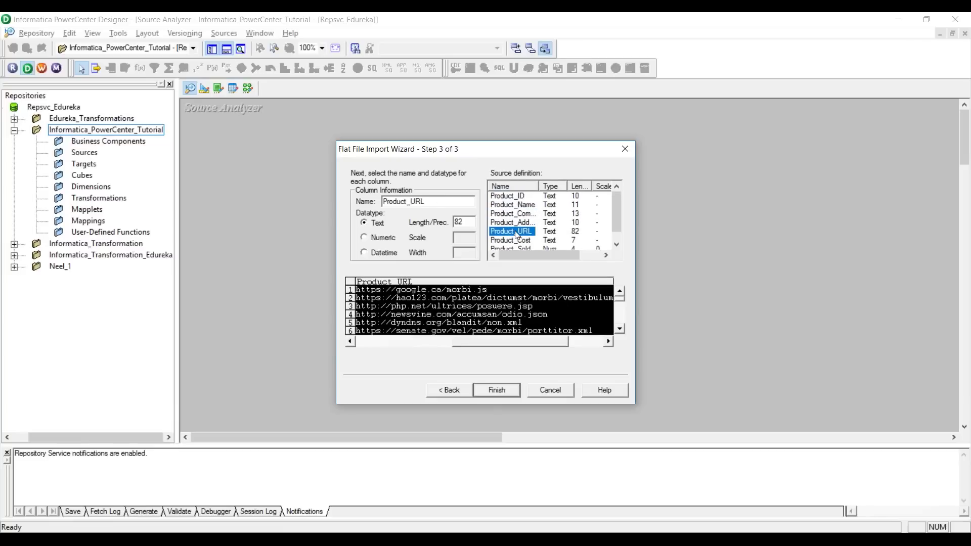
{"action": "left_click", "coordinate": [555, 205]}
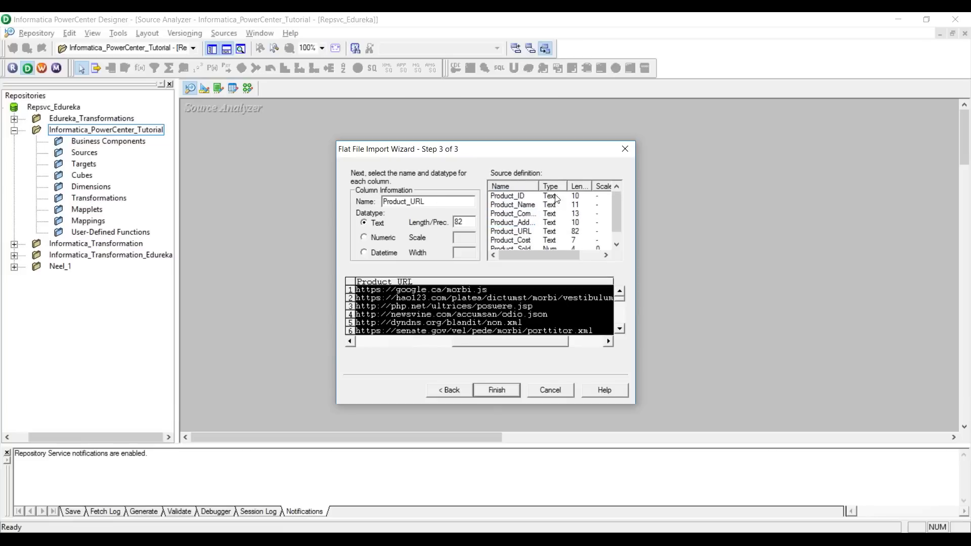
{"action": "left_click", "coordinate": [954, 206]}
{"action": "left_click_drag", "start_coordinate": [503, 343], "coordinate": [342, 338]}
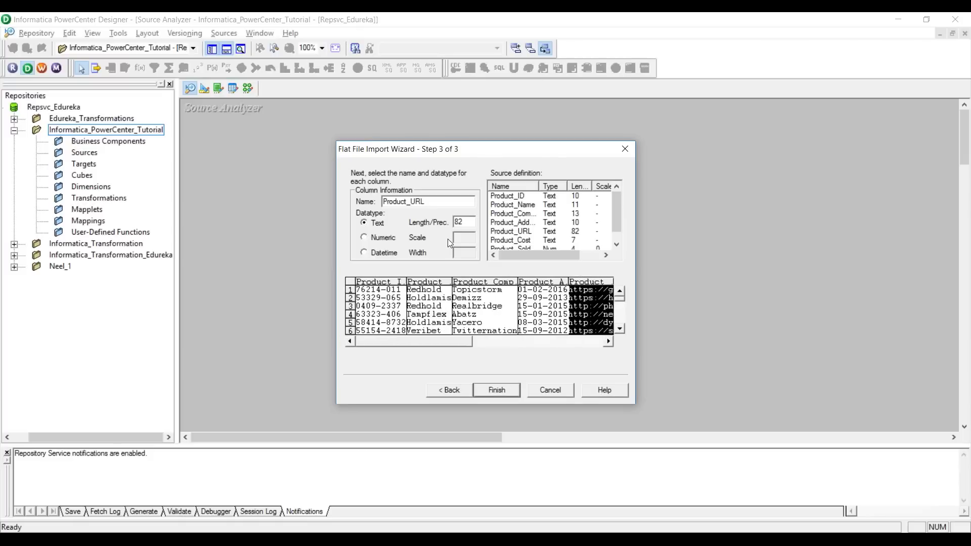
{"action": "left_click", "coordinate": [516, 197]}
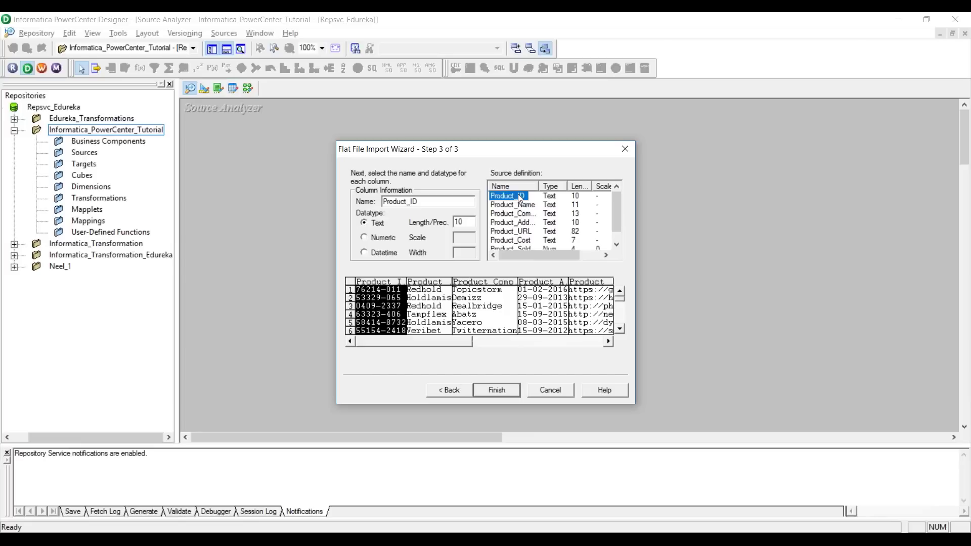
{"action": "left_click", "coordinate": [578, 198]}
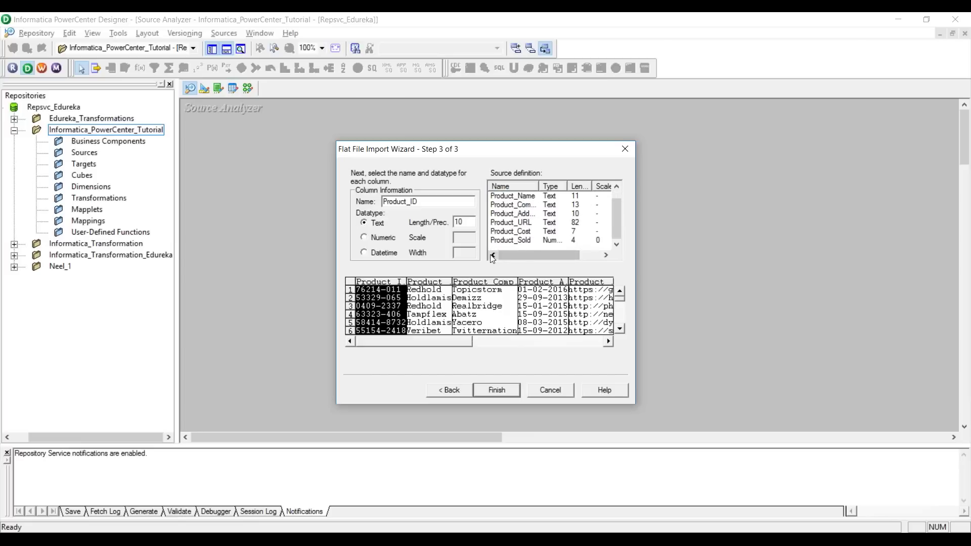
{"action": "left_click", "coordinate": [495, 390]}
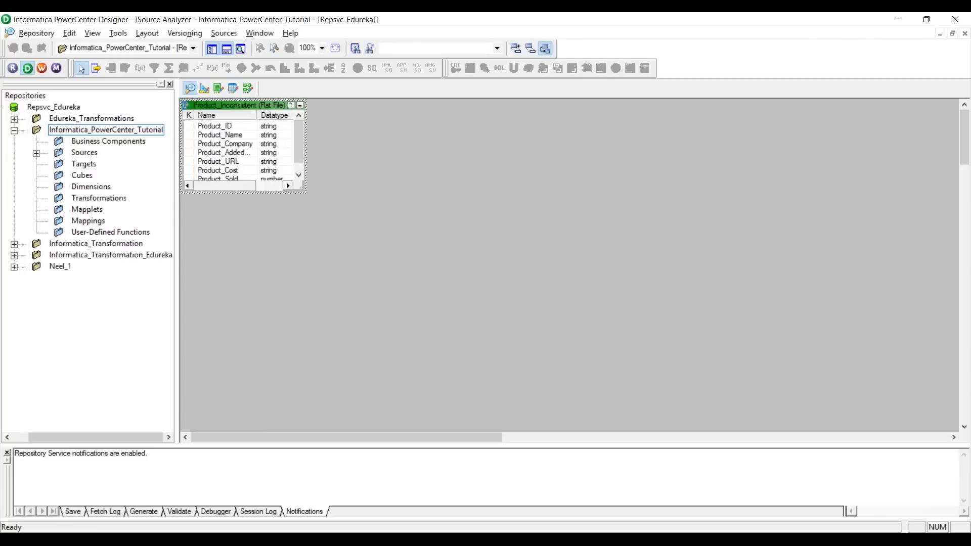
Step: Move and enlarge the Product_Inconsistent definition to show all columns, then switch to Mapping Designer
{"action": "left_click_drag", "start_coordinate": [253, 114], "coordinate": [349, 153]}
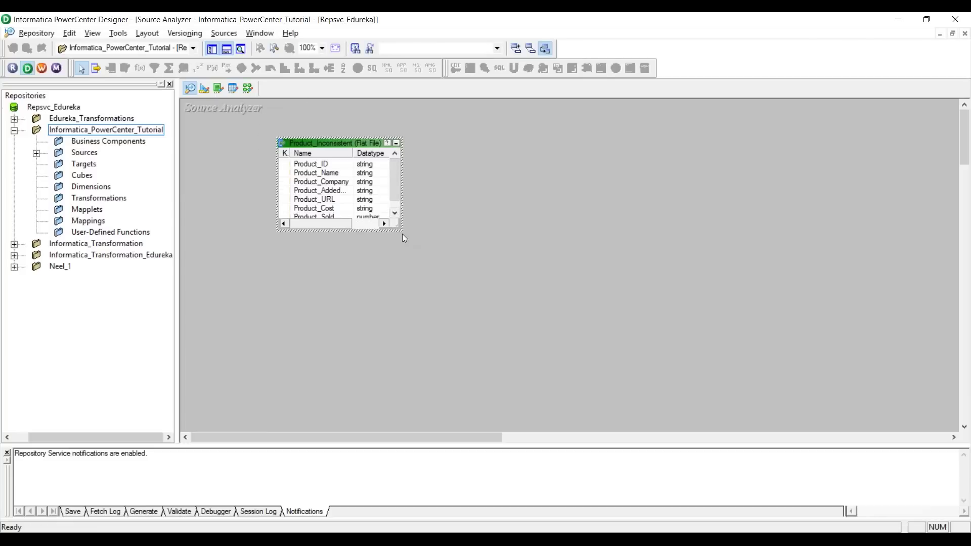
{"action": "left_click_drag", "start_coordinate": [400, 228], "coordinate": [496, 268]}
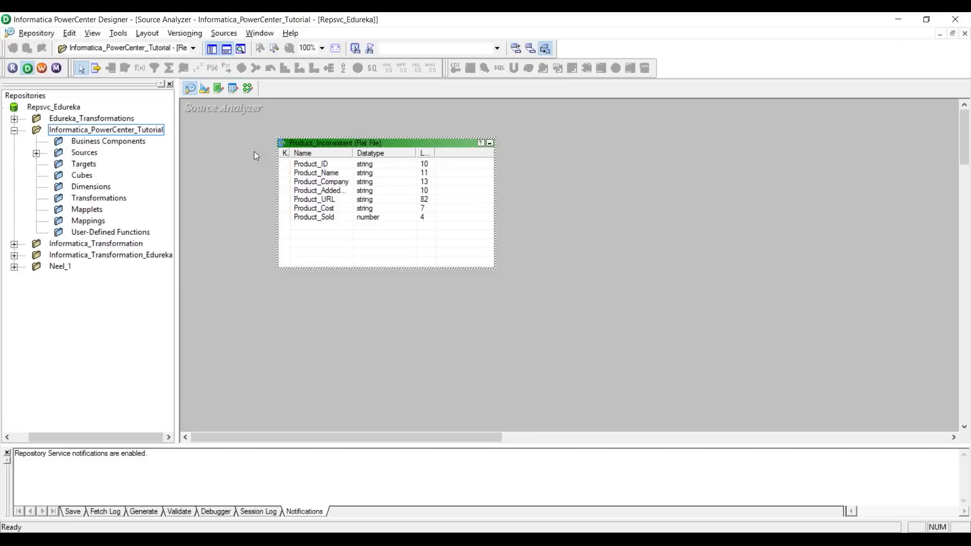
{"action": "left_click", "coordinate": [248, 89]}
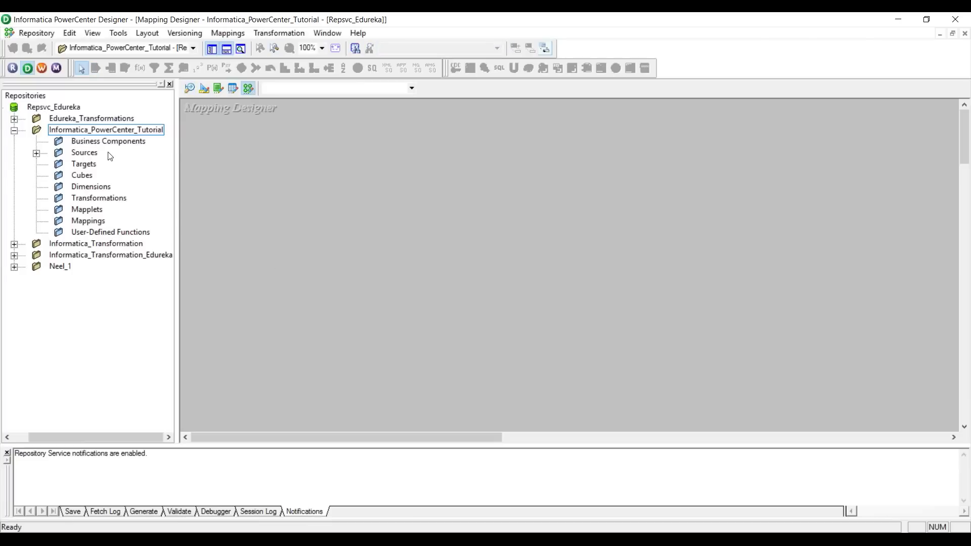
Step: Drag the Product_Inconsistent flat-file source onto the canvas, naming the new mapping m_products_exp
{"action": "left_click", "coordinate": [37, 153]}
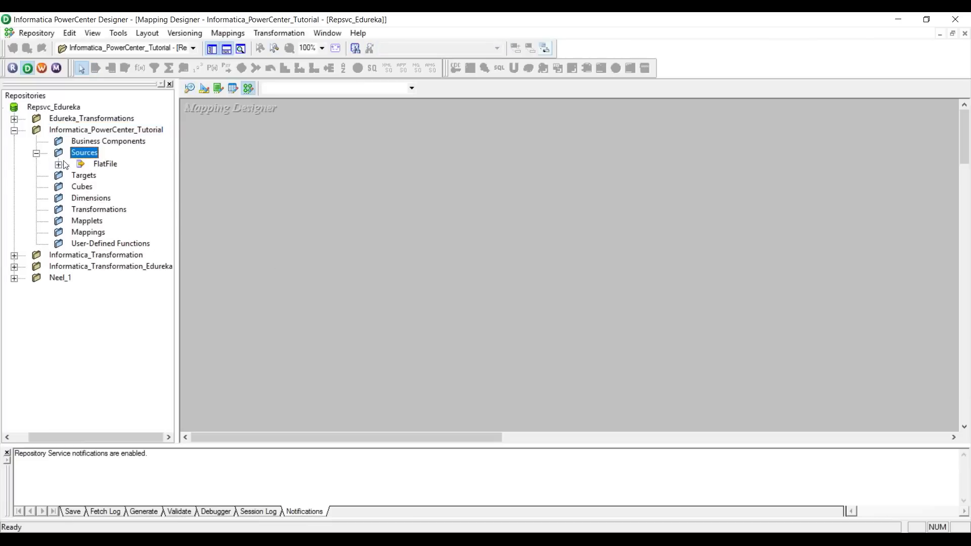
{"action": "left_click", "coordinate": [58, 165]}
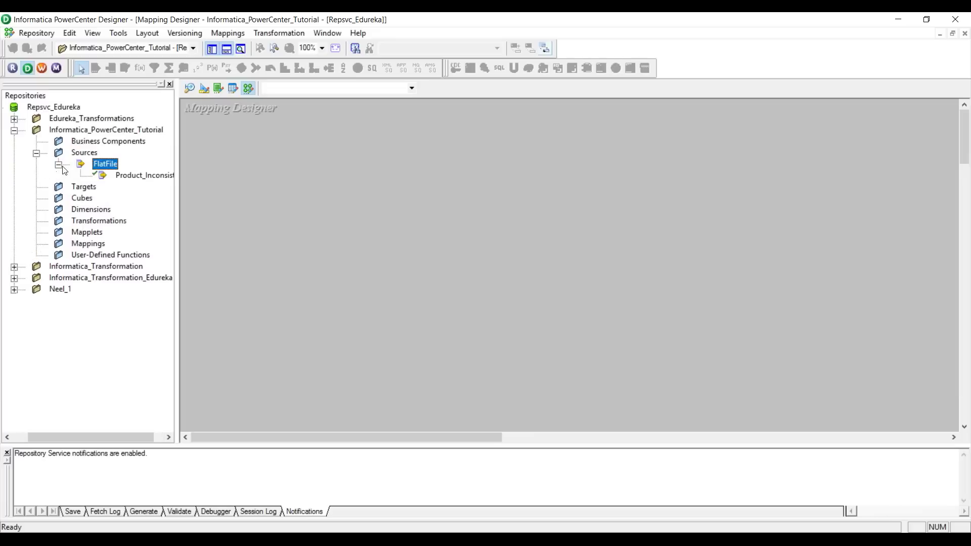
{"action": "left_click_drag", "start_coordinate": [132, 180], "coordinate": [371, 186]}
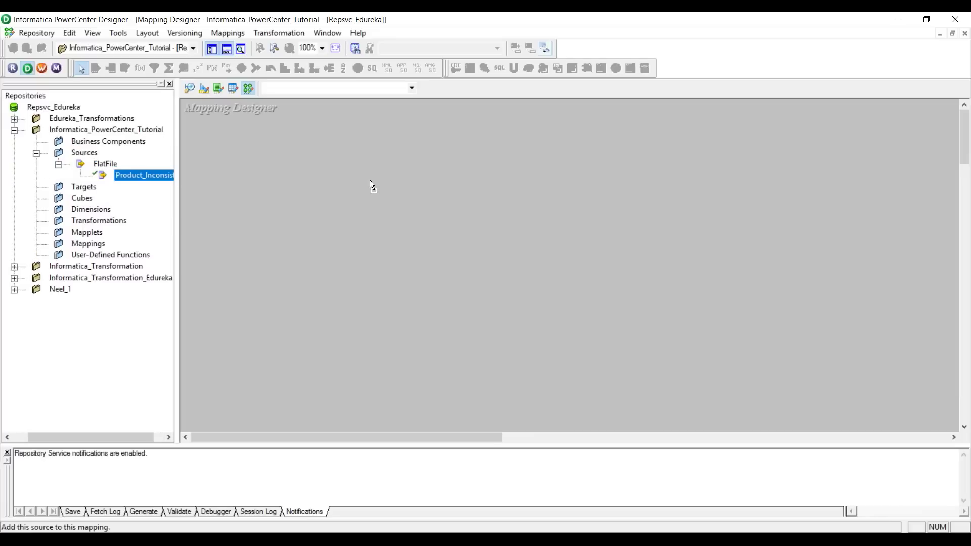
{"action": "left_click_drag", "start_coordinate": [373, 186], "coordinate": [373, 186]}
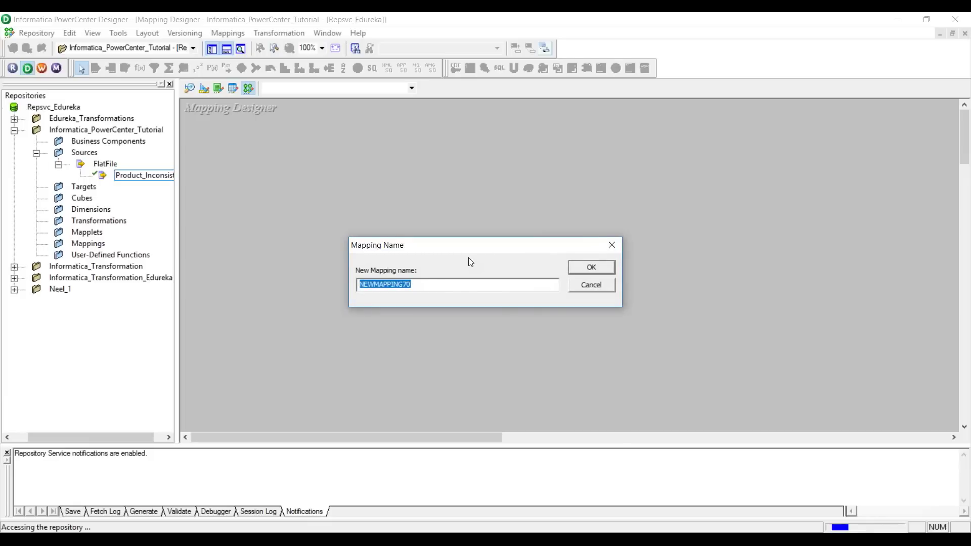
{"action": "type", "text": "m"}
{"action": "type", "text": "_products_exp"}
{"action": "key", "text": "Return"}
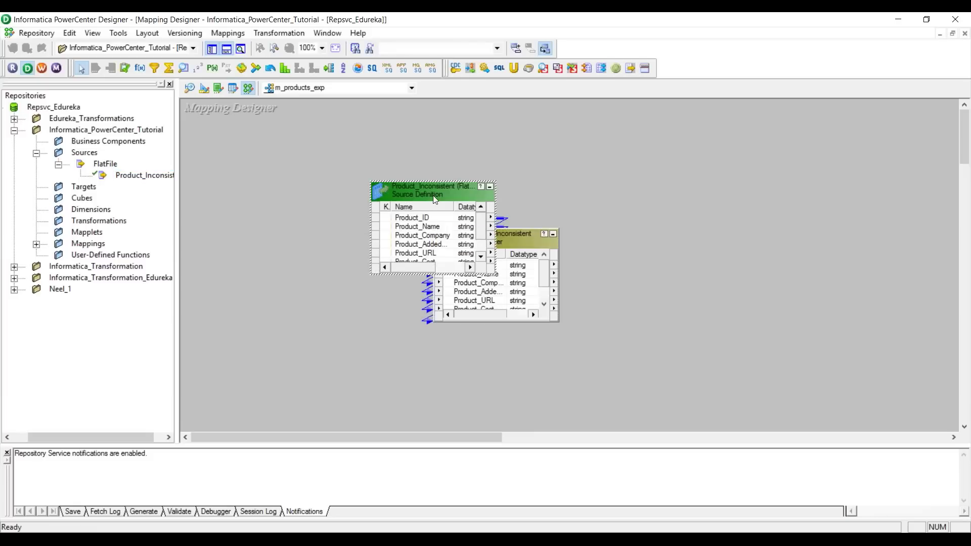
Step: Arrange the source and SQ_Product_Inconsistent side by side on the canvas
{"action": "left_click_drag", "start_coordinate": [438, 199], "coordinate": [350, 187]}
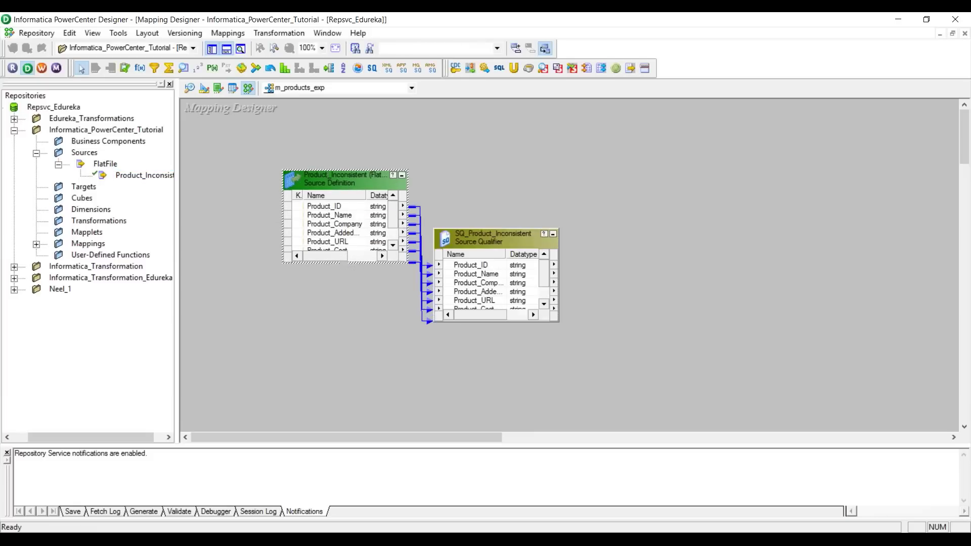
{"action": "left_click_drag", "start_coordinate": [481, 236], "coordinate": [511, 197]}
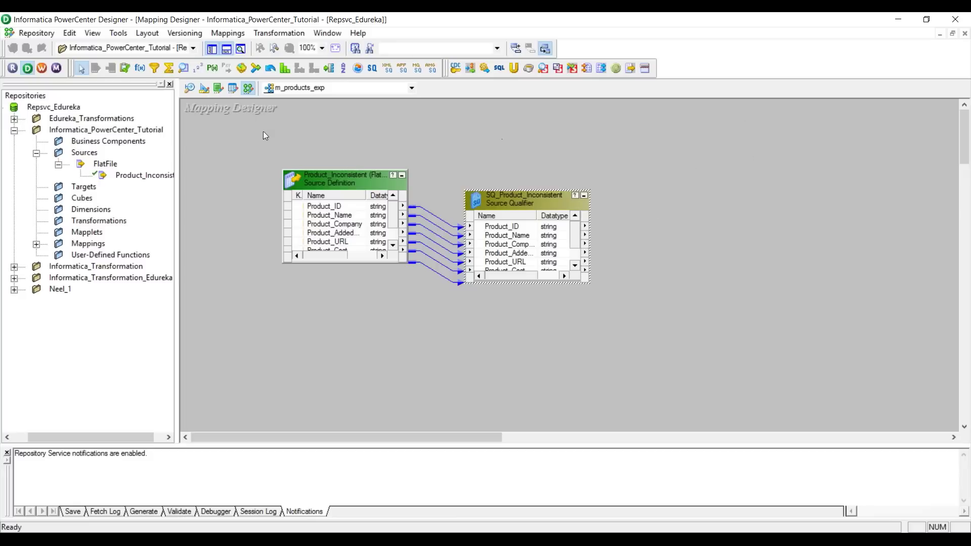
{"action": "left_click", "coordinate": [234, 134]}
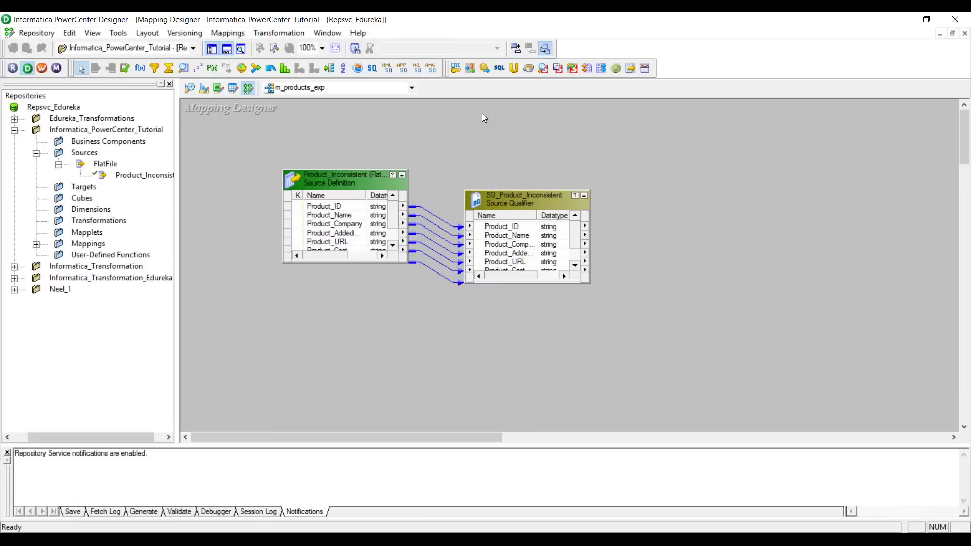
Step: Create an Expression transformation named EXP_PRODUCT
{"action": "left_click", "coordinate": [281, 35]}
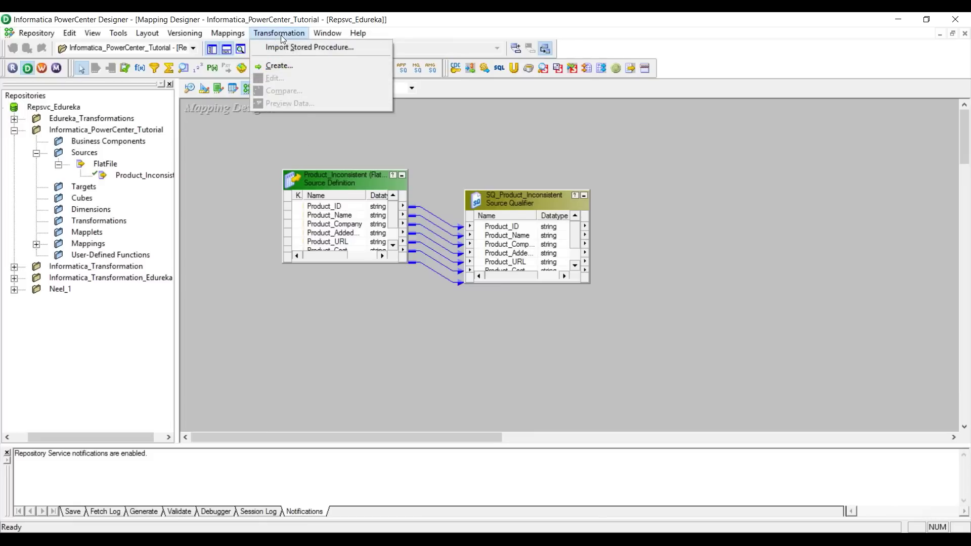
{"action": "left_click", "coordinate": [285, 64]}
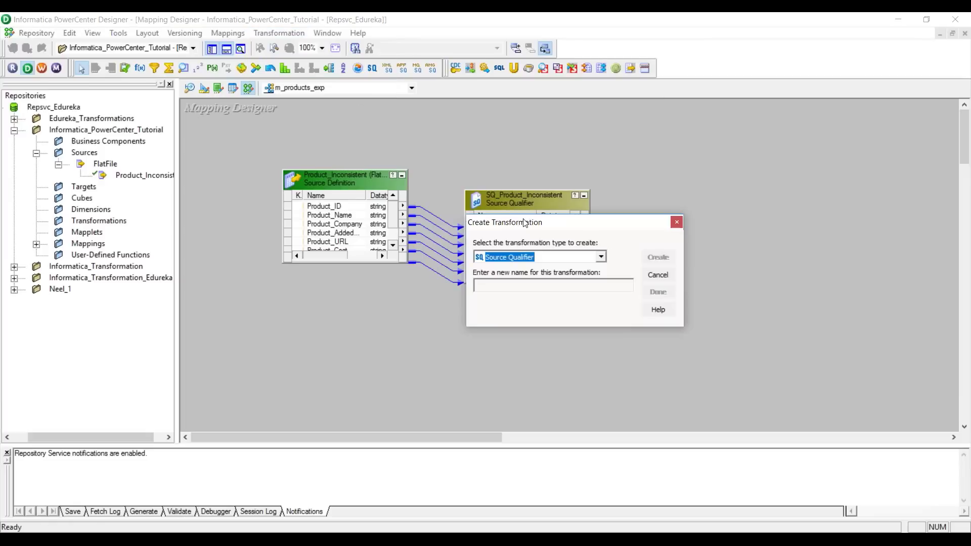
{"action": "key", "text": "e"}
{"action": "left_click", "coordinate": [529, 285]}
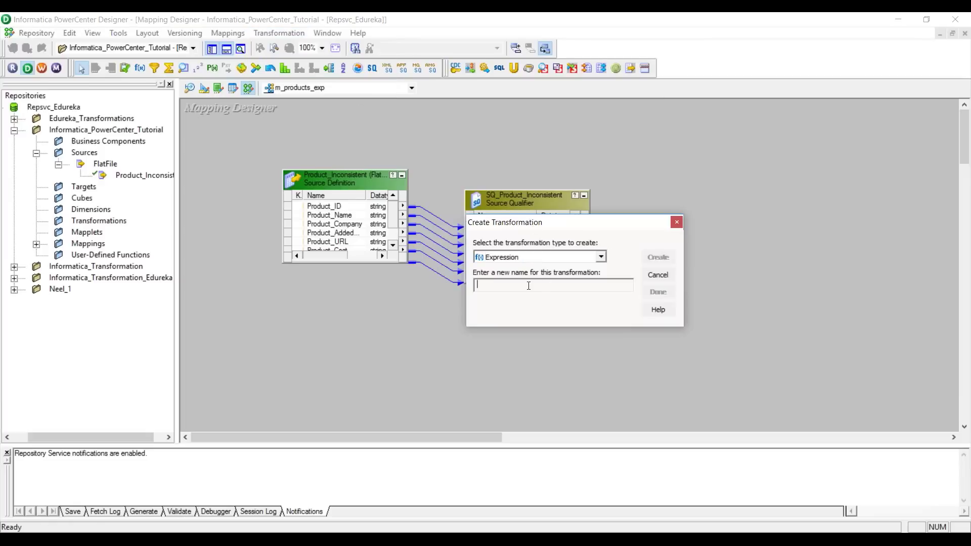
{"action": "type", "text": "EXP_PRODUCT"}
{"action": "left_click", "coordinate": [659, 259]}
{"action": "left_click", "coordinate": [659, 292]}
Step: Place EXP_PRODUCT right of the source qualifier and enlarge both boxes to show all ports
{"action": "left_click_drag", "start_coordinate": [285, 183], "coordinate": [712, 205]}
{"action": "left_click_drag", "start_coordinate": [592, 282], "coordinate": [598, 348]}
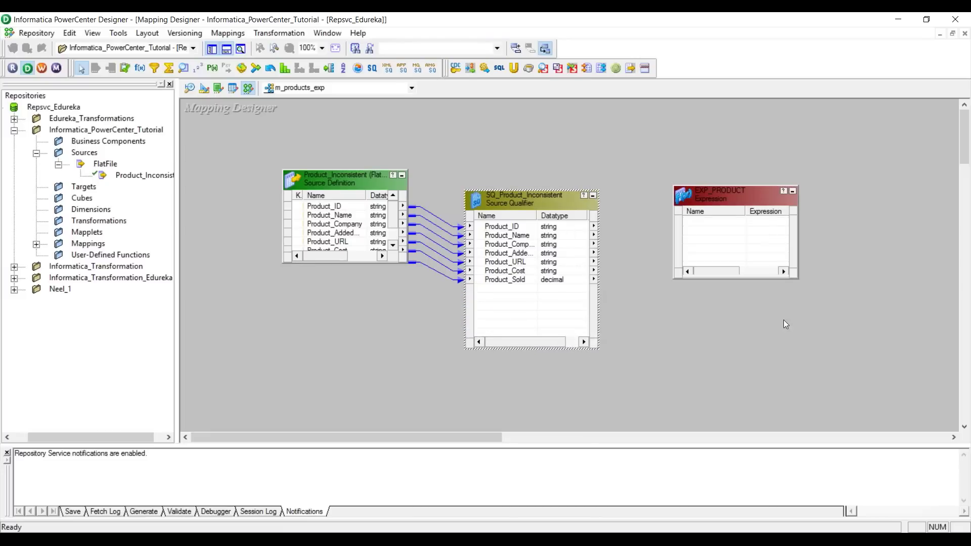
{"action": "left_click_drag", "start_coordinate": [794, 274], "coordinate": [831, 332]}
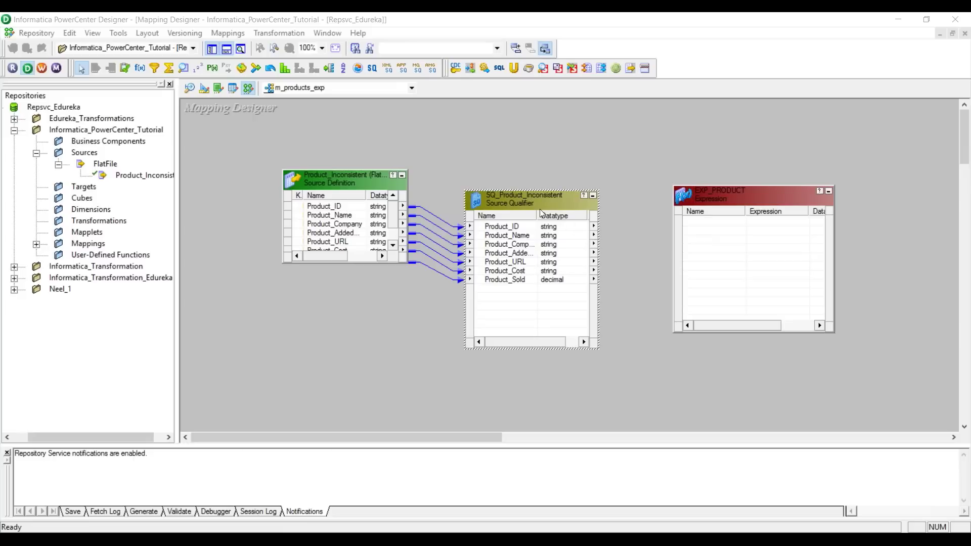
Step: Link all seven SQ_Product_Inconsistent ports into EXP_PRODUCT and open its Edit Transformations dialog
{"action": "right_click", "coordinate": [529, 226]}
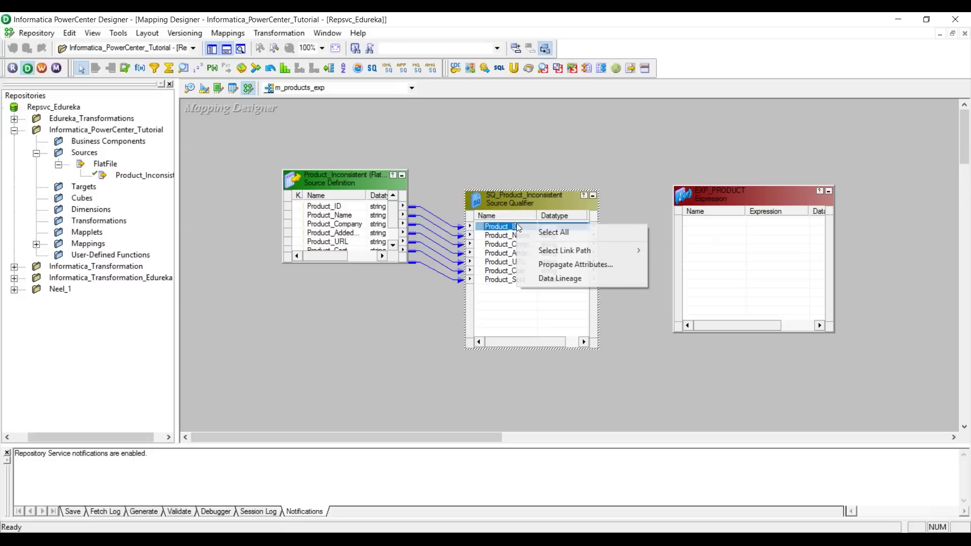
{"action": "left_click", "coordinate": [534, 232]}
{"action": "left_click_drag", "start_coordinate": [507, 242], "coordinate": [735, 238]}
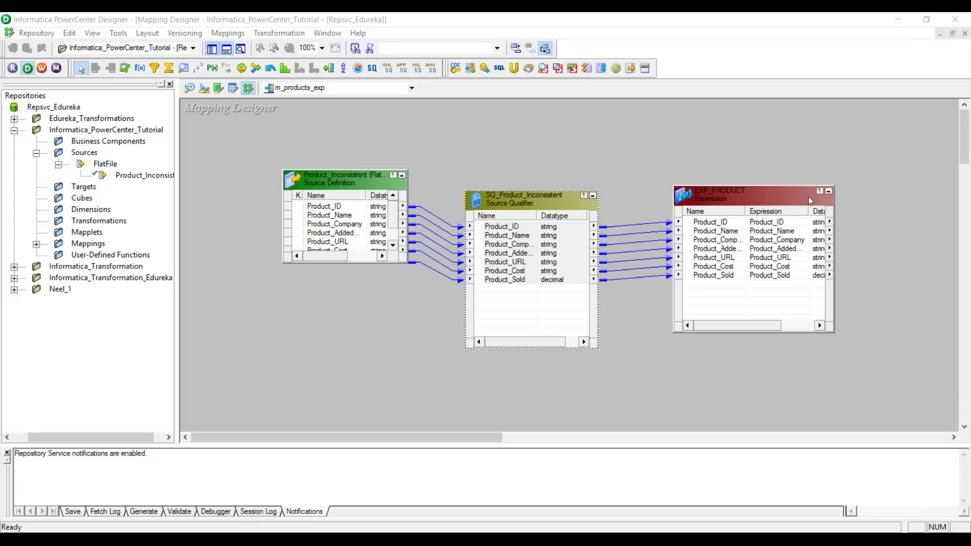
{"action": "left_click", "coordinate": [542, 201]}
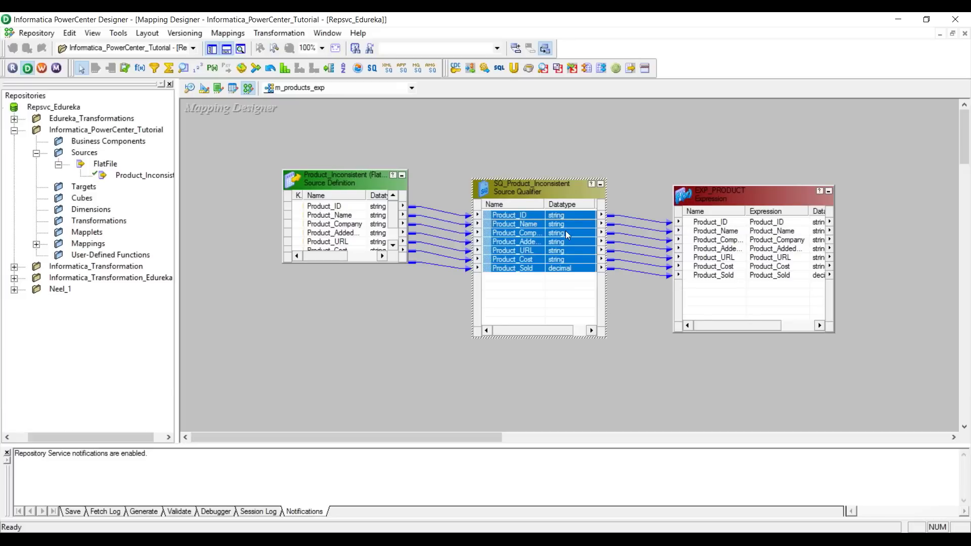
{"action": "left_click", "coordinate": [712, 196]}
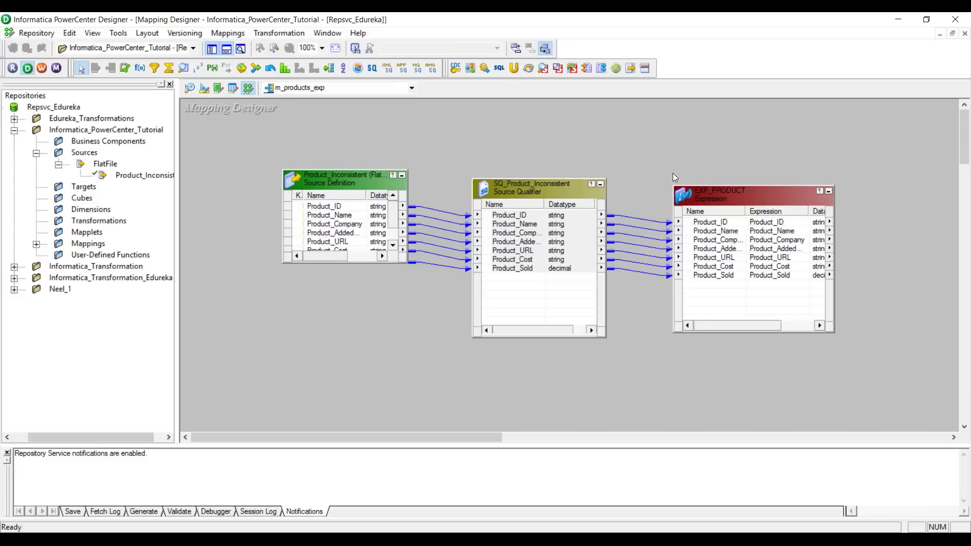
{"action": "double_click", "coordinate": [745, 196]}
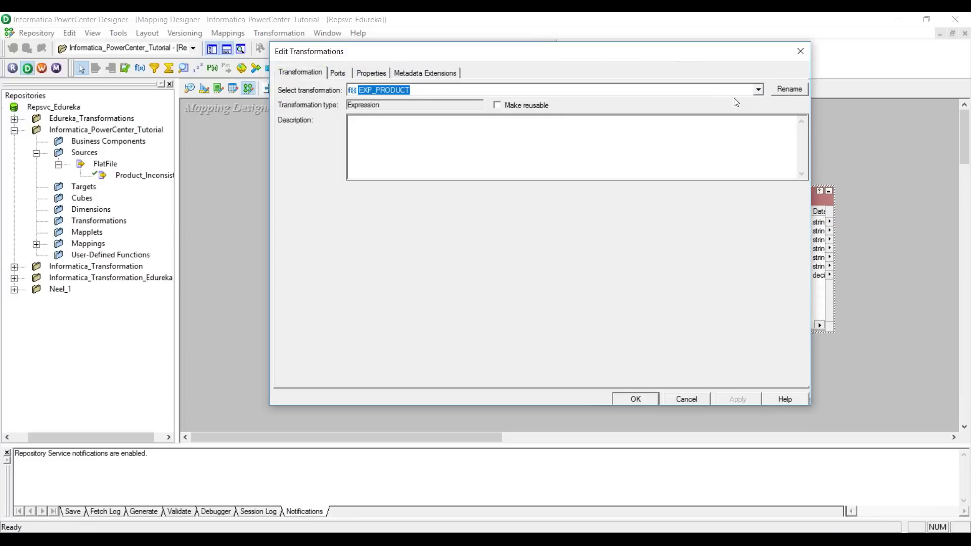
{"action": "left_click", "coordinate": [498, 105]}
{"action": "left_click", "coordinate": [593, 260]}
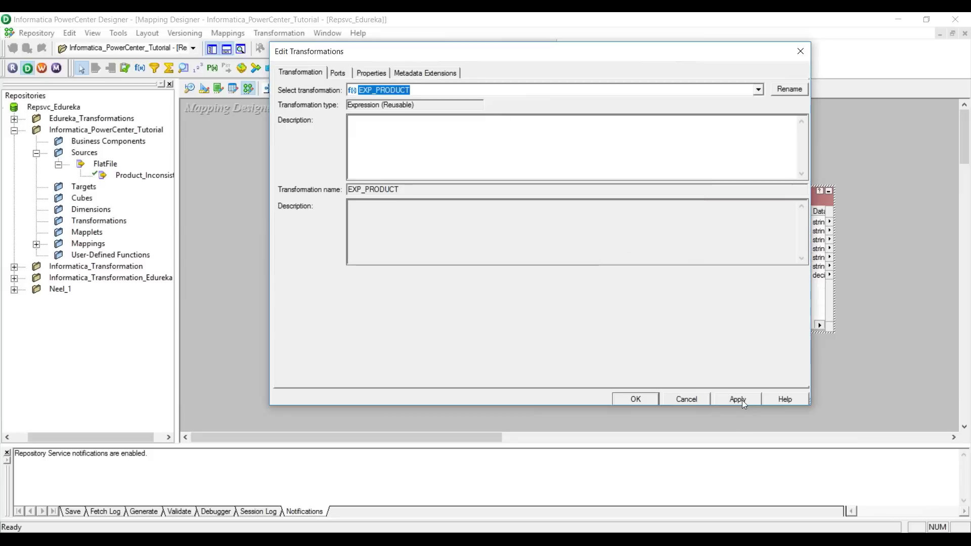
{"action": "left_click", "coordinate": [742, 399]}
{"action": "left_click", "coordinate": [636, 400]}
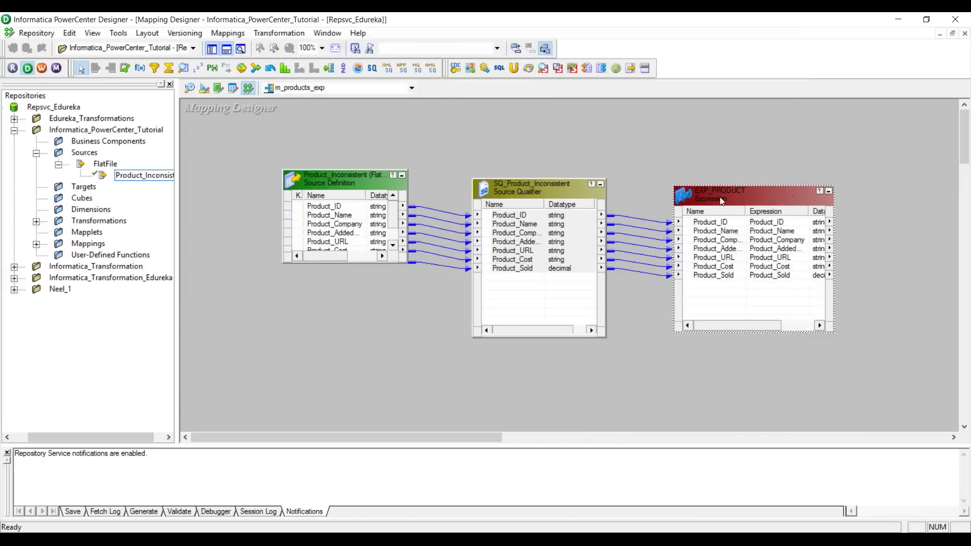
{"action": "left_click", "coordinate": [36, 222]}
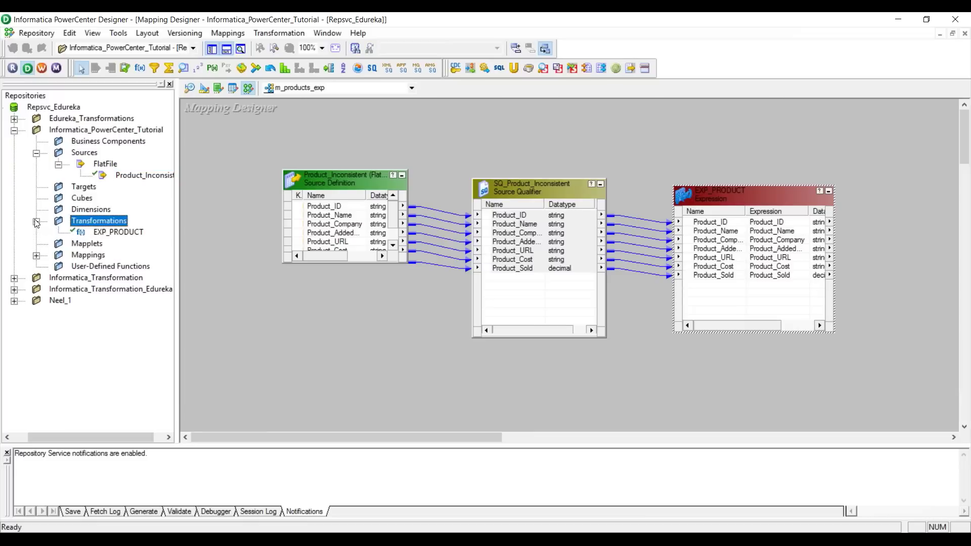
{"action": "left_click", "coordinate": [101, 233]}
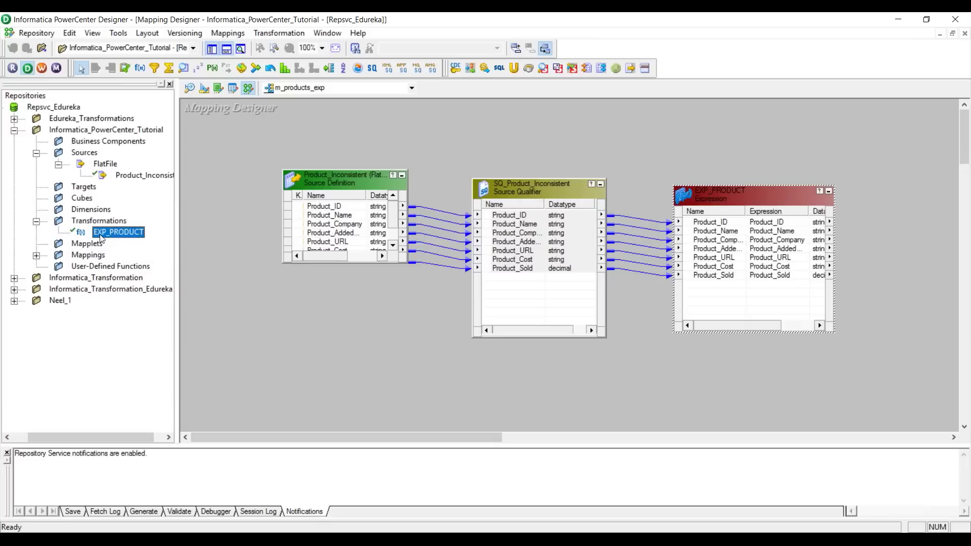
{"action": "left_click_drag", "start_coordinate": [101, 238], "coordinate": [139, 233]}
{"action": "left_click", "coordinate": [455, 299]}
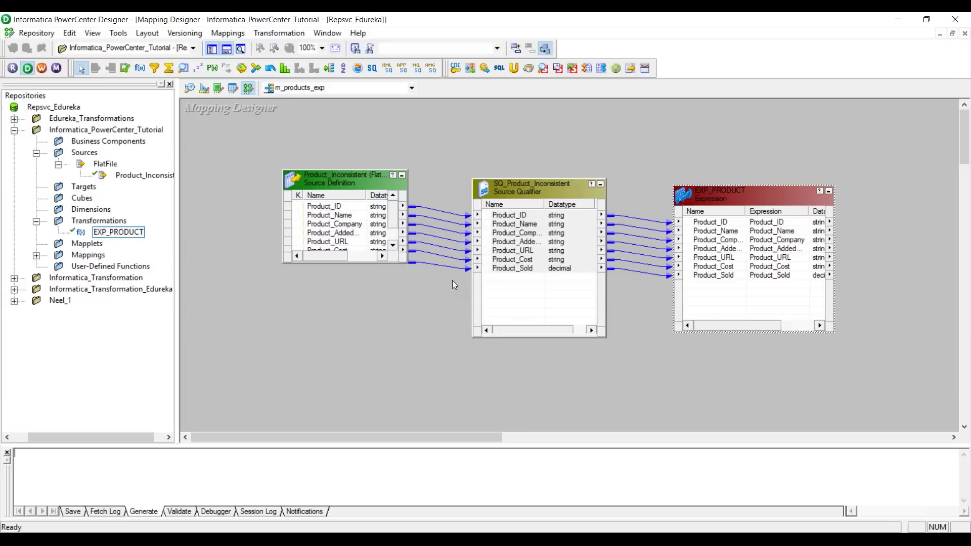
{"action": "double_click", "coordinate": [761, 198]}
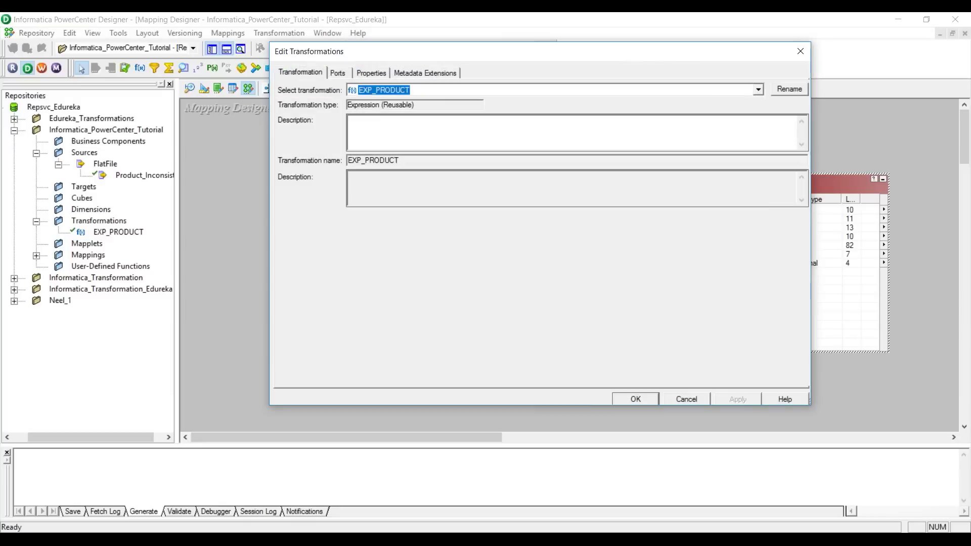
{"action": "left_click", "coordinate": [337, 73]}
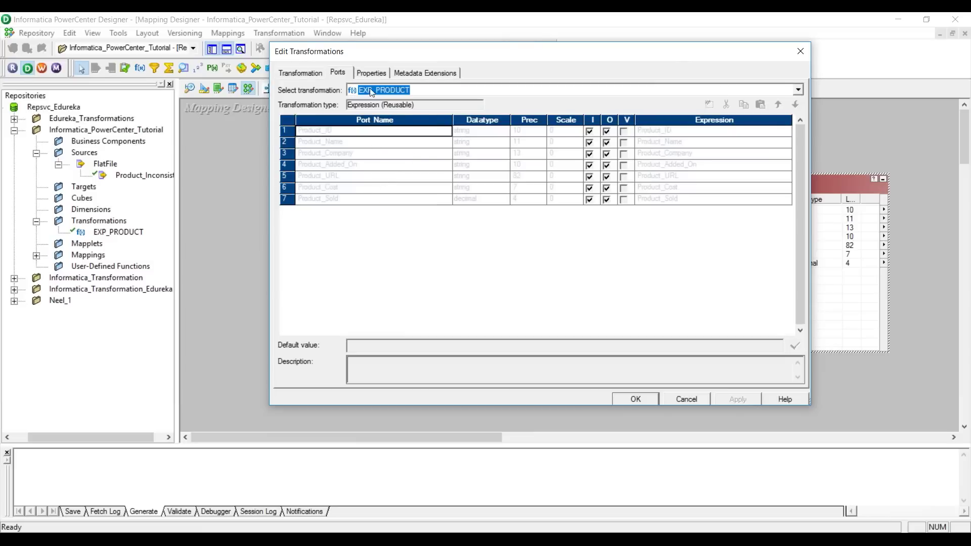
{"action": "left_click", "coordinate": [673, 402]}
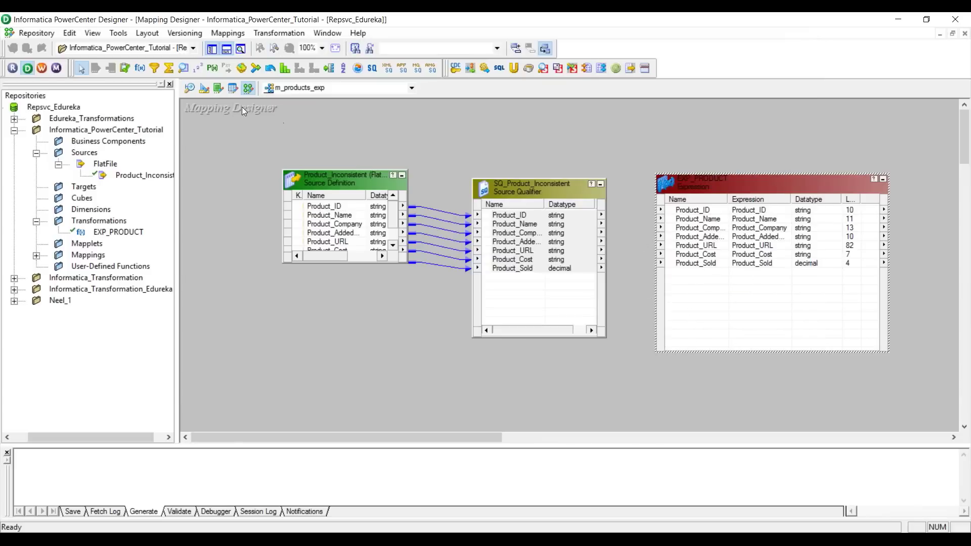
Step: Open reusable EXP_PRODUCT in Transformation Developer, list its seven ports and select Product_Sold
{"action": "left_click", "coordinate": [220, 90]}
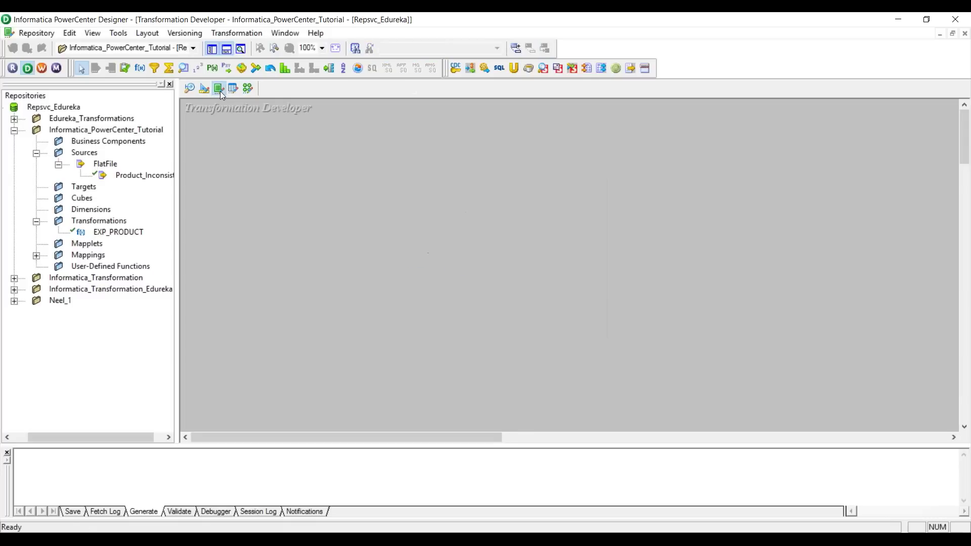
{"action": "left_click", "coordinate": [146, 232]}
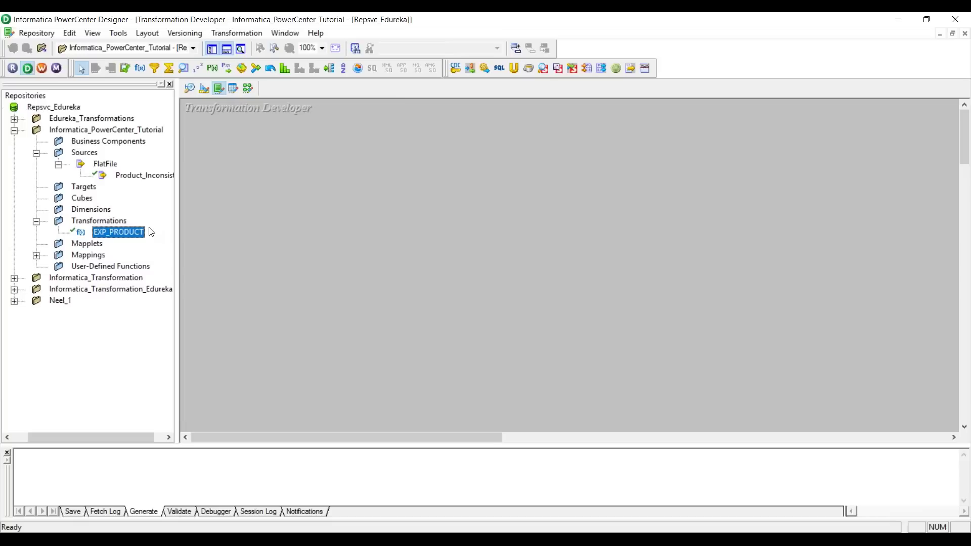
{"action": "left_click_drag", "start_coordinate": [139, 232], "coordinate": [356, 201]}
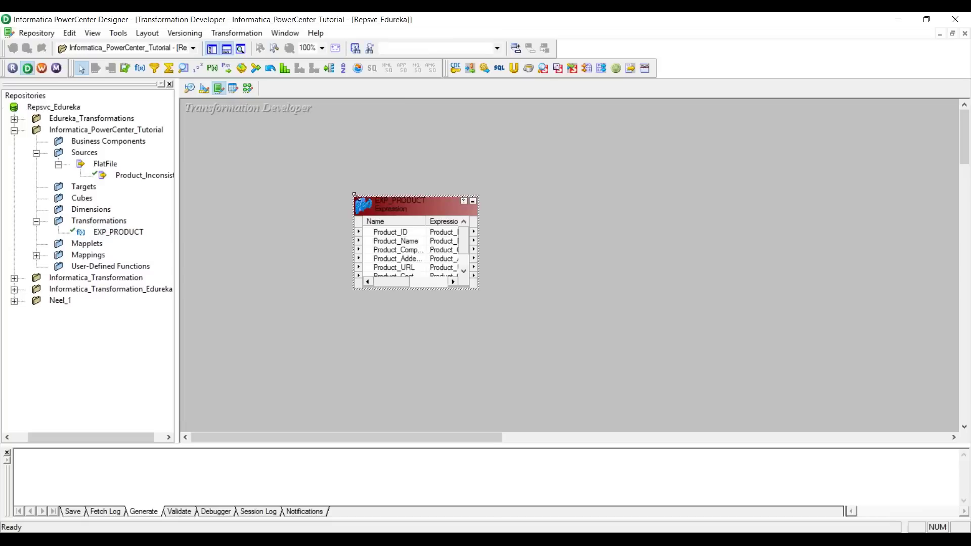
{"action": "double_click", "coordinate": [366, 172]}
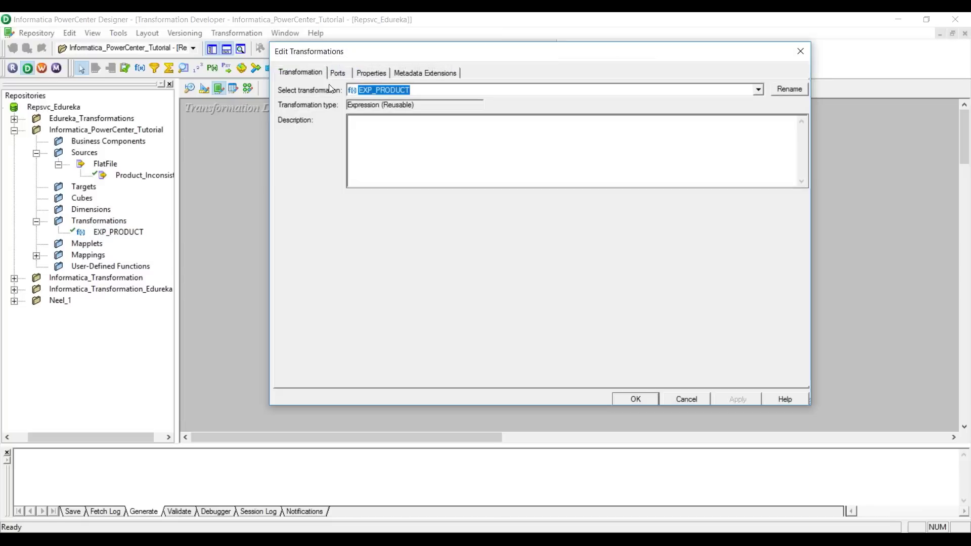
{"action": "left_click", "coordinate": [338, 72]}
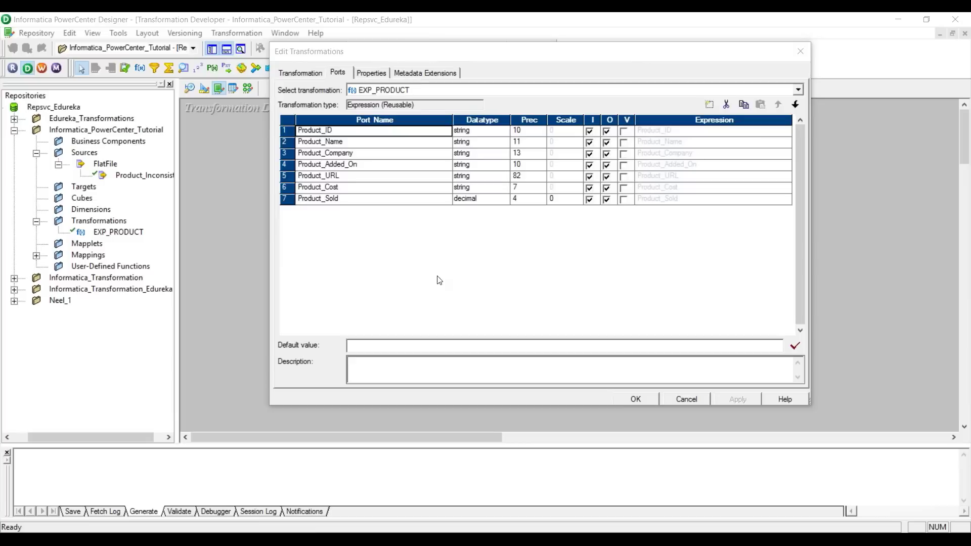
{"action": "left_click", "coordinate": [397, 231]}
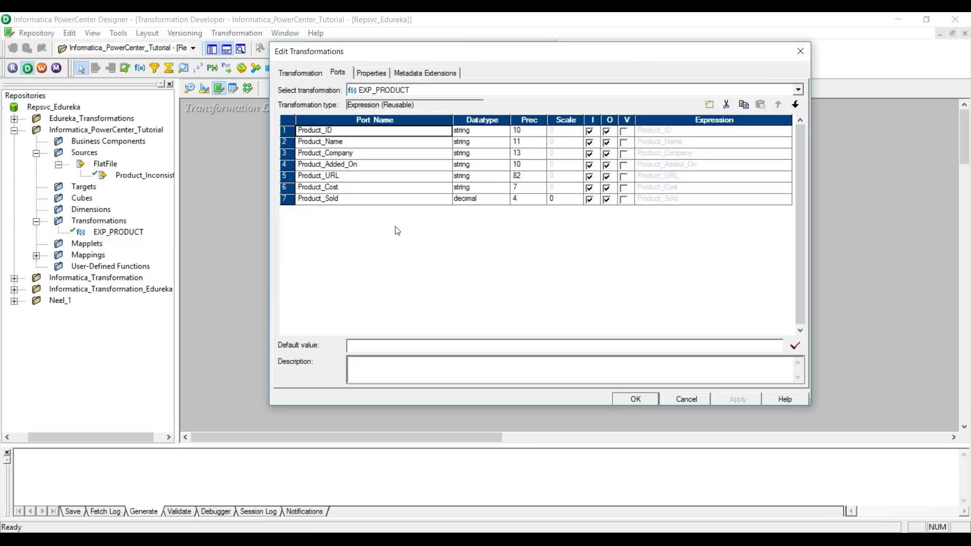
{"action": "left_click", "coordinate": [394, 202]}
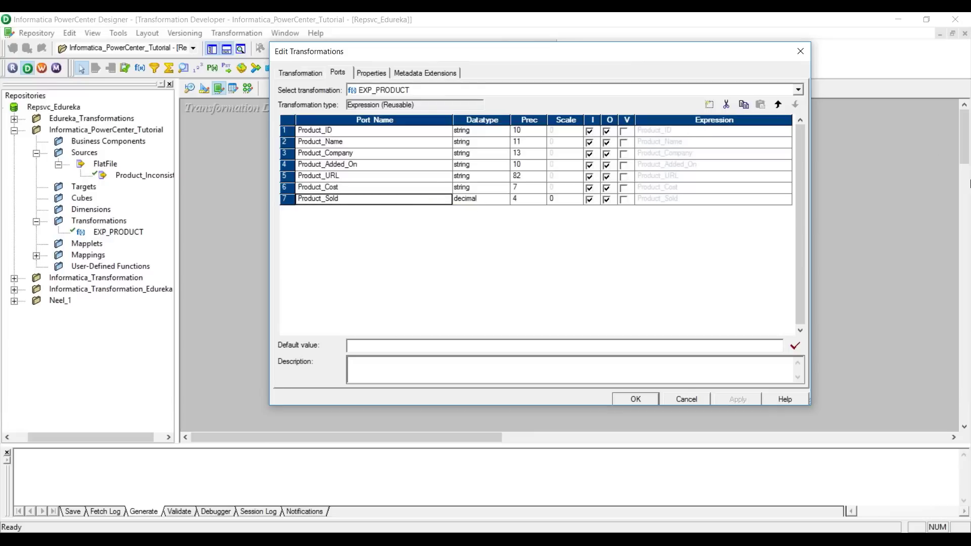
Step: Add output-only port Inconsistency_flag with precision 5 after Product_Sold and open its expression
{"action": "left_click", "coordinate": [710, 107]}
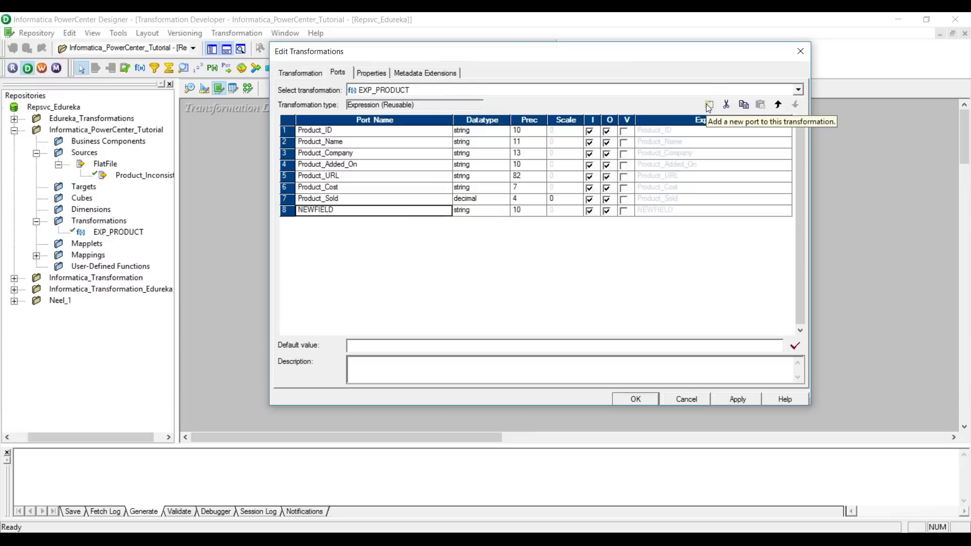
{"action": "double_click", "coordinate": [399, 214]}
{"action": "key", "text": "BackSpace"}
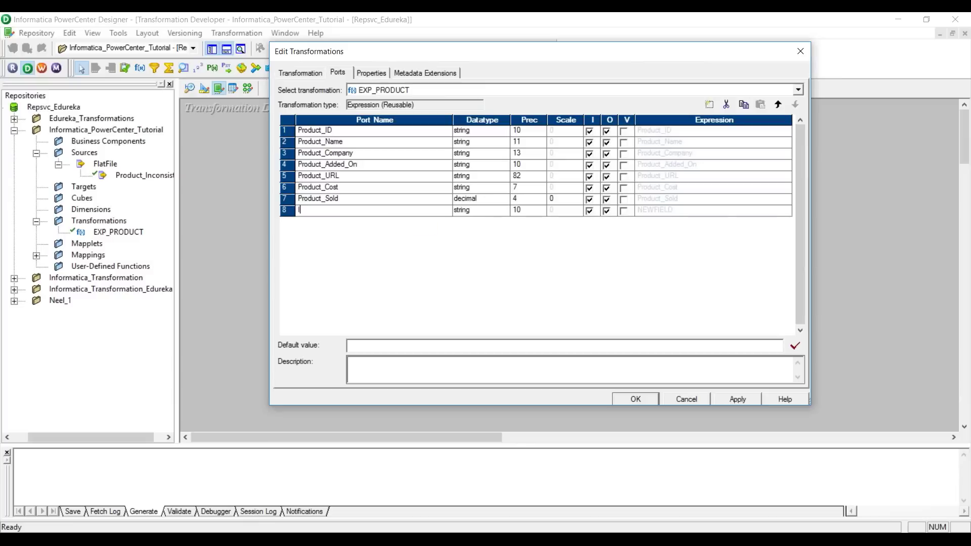
{"action": "type", "text": "Inconsistency_flag"}
{"action": "left_click", "coordinate": [526, 212]}
{"action": "key", "text": "BackSpace"}
{"action": "key", "text": "BackSpace"}
{"action": "type", "text": "5"}
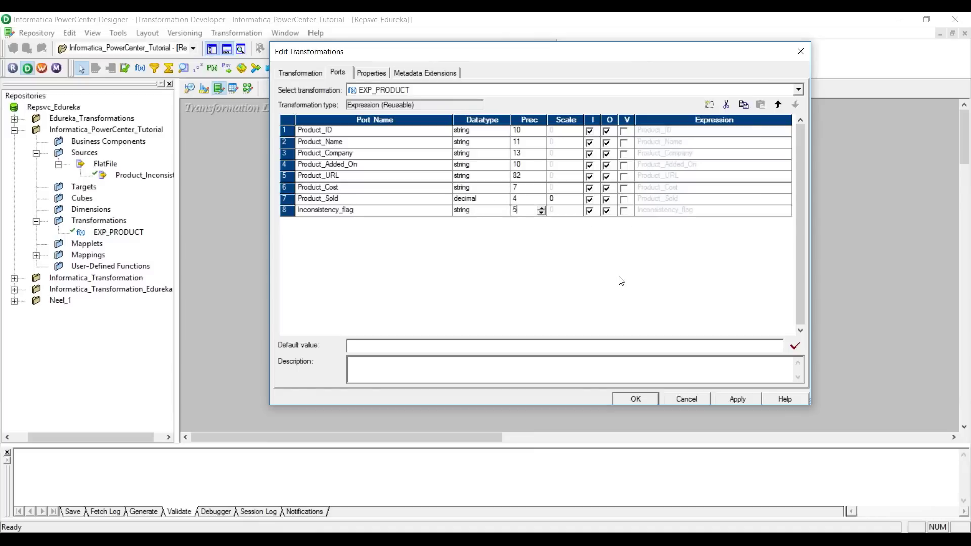
{"action": "left_click", "coordinate": [589, 211]}
{"action": "left_click", "coordinate": [590, 212]}
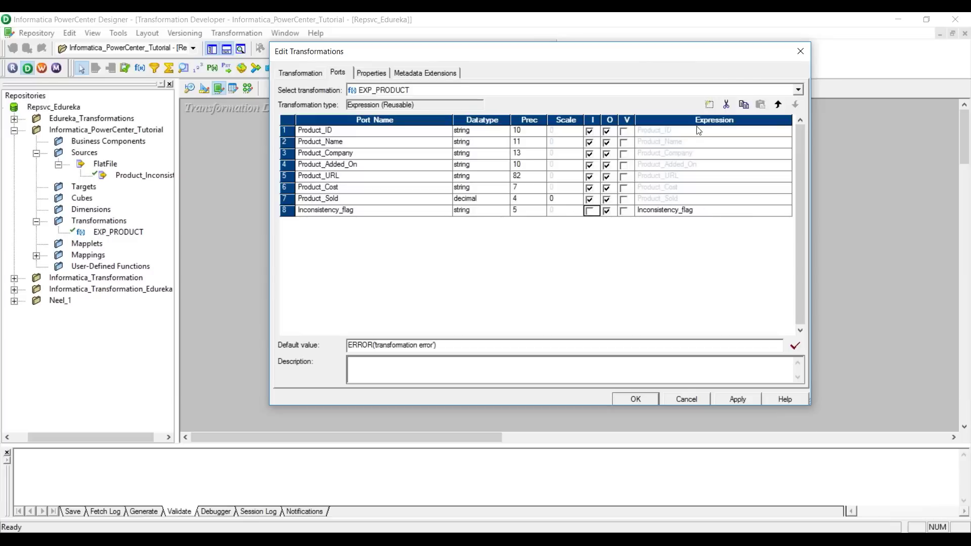
{"action": "left_click", "coordinate": [707, 216]}
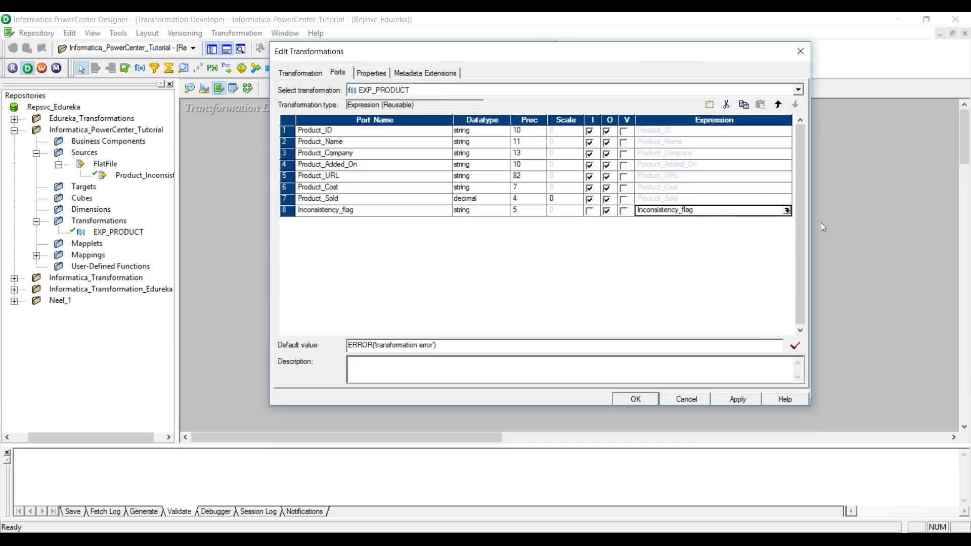
{"action": "left_click", "coordinate": [787, 211]}
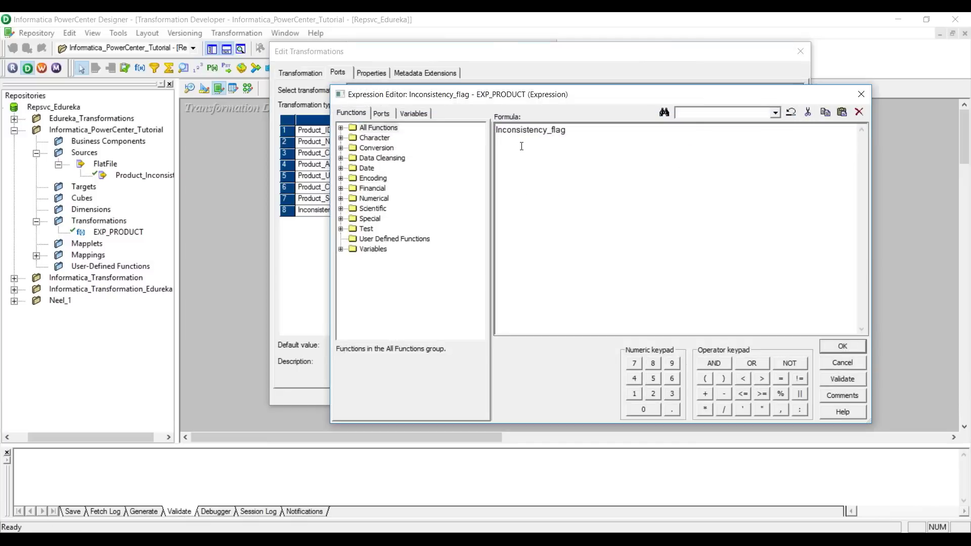
Step: Replace the default formula with IIF(ISNULL(Product_ID),'YES','NO')
{"action": "left_click_drag", "start_coordinate": [714, 213], "coordinate": [464, 95]}
{"action": "key", "text": "BackSpace"}
{"action": "left_click", "coordinate": [341, 229]}
{"action": "left_click", "coordinate": [341, 219]}
{"action": "double_click", "coordinate": [376, 259]}
{"action": "double_click", "coordinate": [379, 320]}
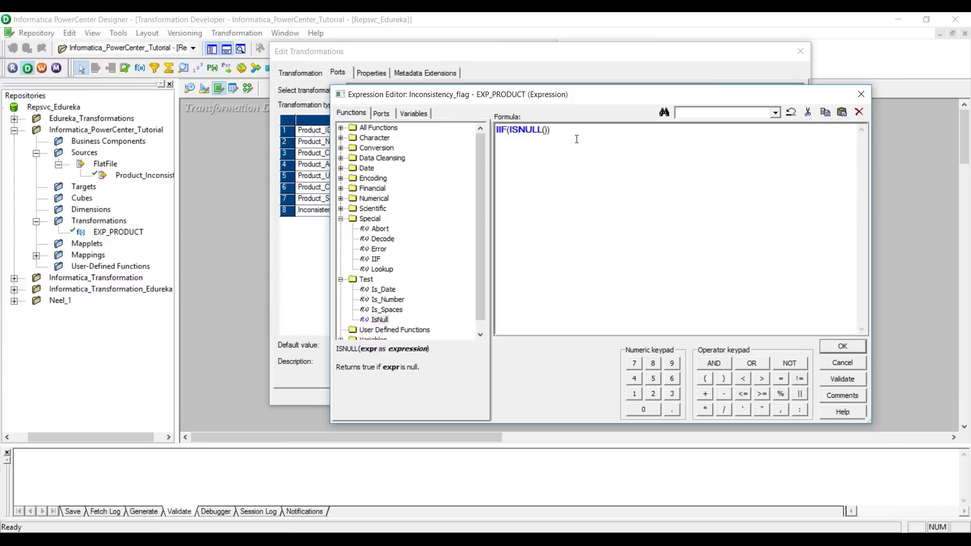
{"action": "left_click", "coordinate": [387, 116]}
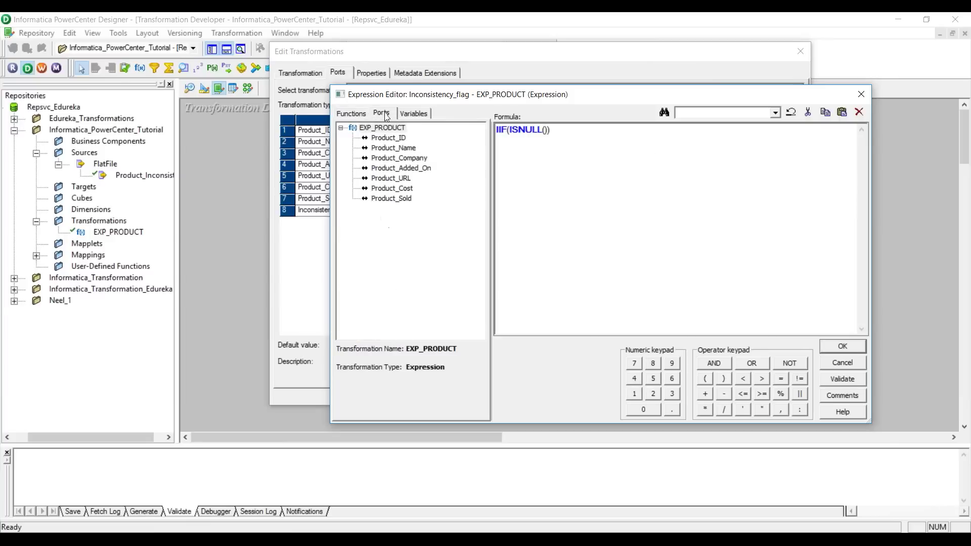
{"action": "left_click", "coordinate": [385, 138]}
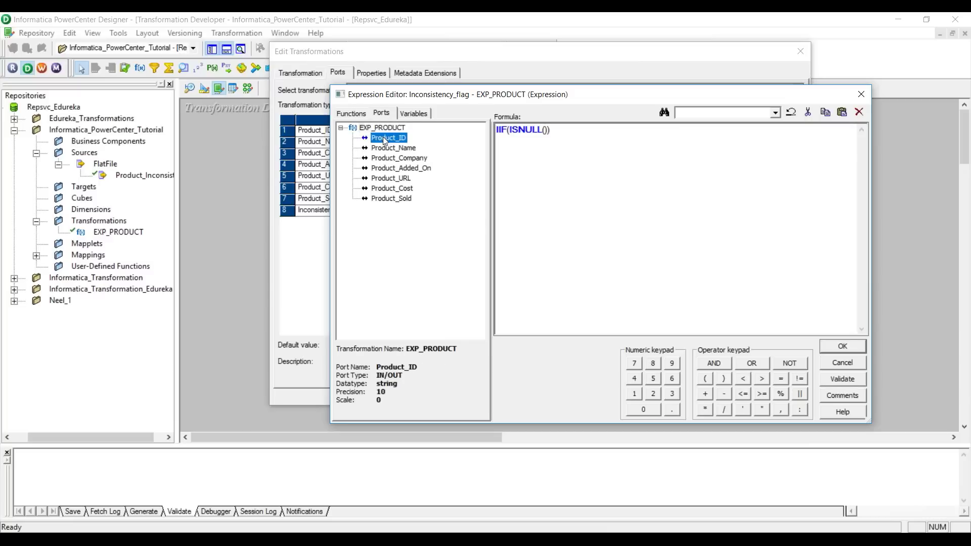
{"action": "double_click", "coordinate": [386, 139]}
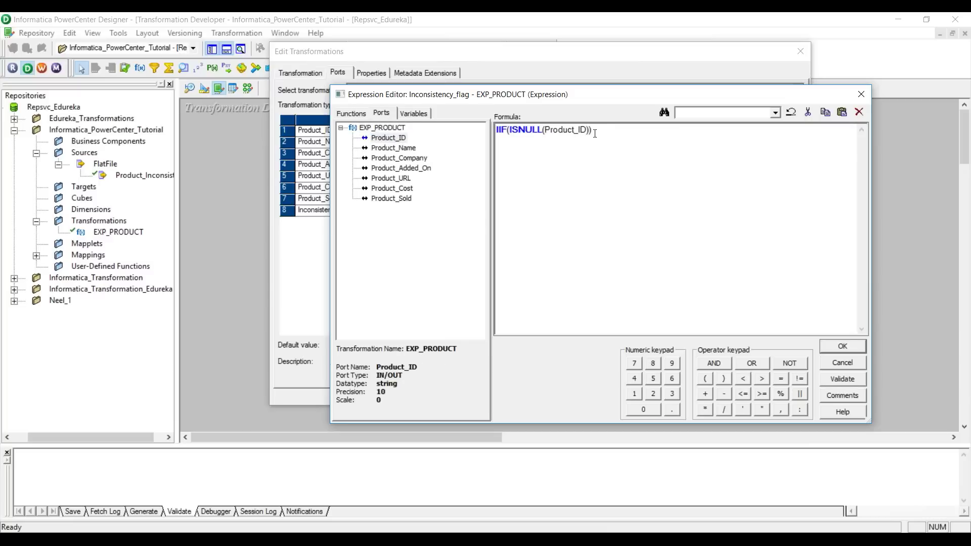
{"action": "type", "text": ",''"}
{"action": "key", "text": "Left"}
{"action": "type", "text": "YES"}
{"action": "key", "text": "Right"}
{"action": "type", "text": ",'NO'"}
{"action": "left_click", "coordinate": [306, 259]}
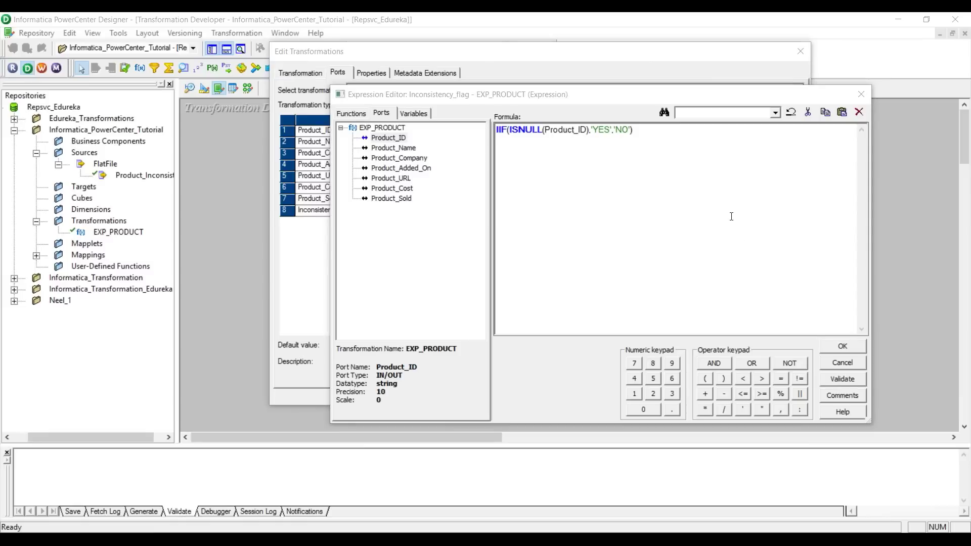
Step: Validate the formula, apply it to EXP_PRODUCT and return to the m_products_exp mapping
{"action": "left_click", "coordinate": [842, 381]}
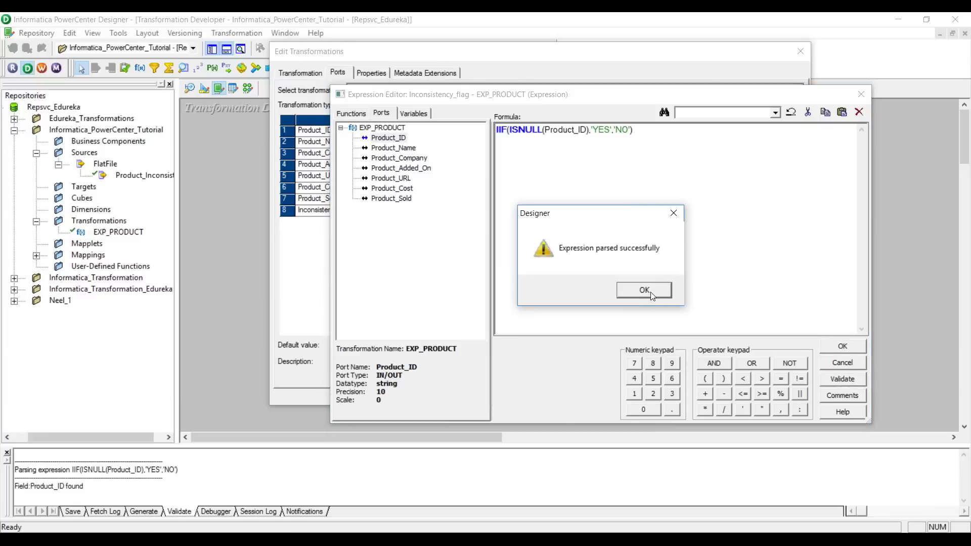
{"action": "left_click", "coordinate": [651, 292]}
{"action": "left_click", "coordinate": [645, 291]}
{"action": "left_click", "coordinate": [843, 347]}
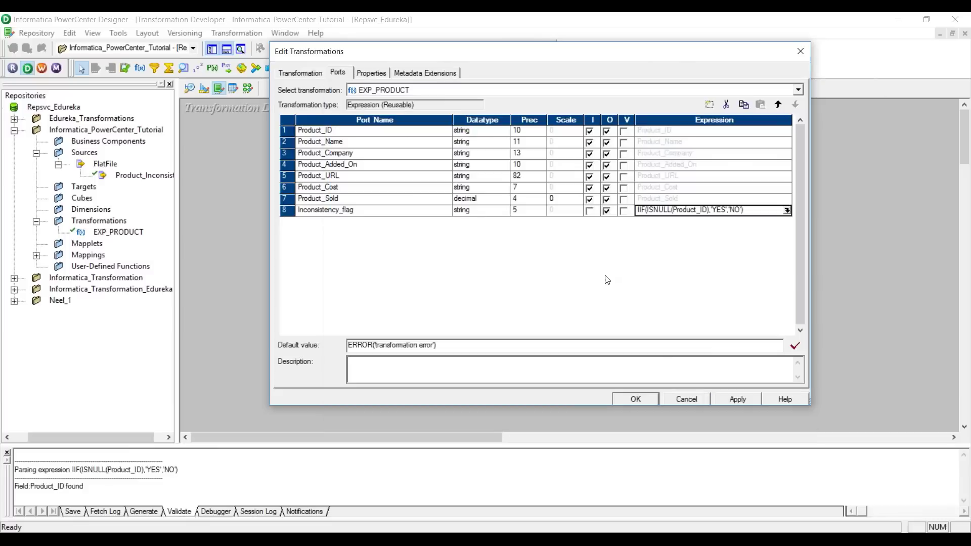
{"action": "left_click", "coordinate": [735, 398]}
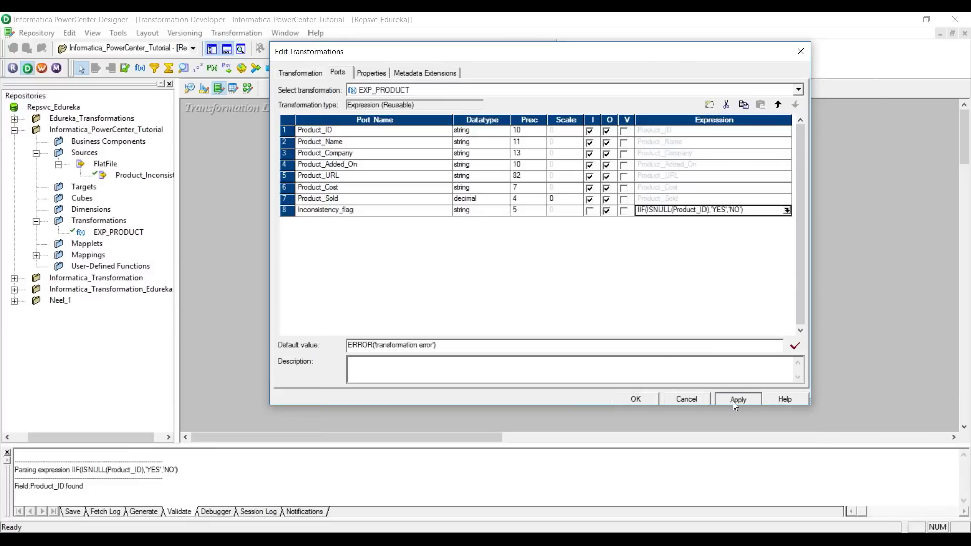
{"action": "left_click", "coordinate": [632, 404]}
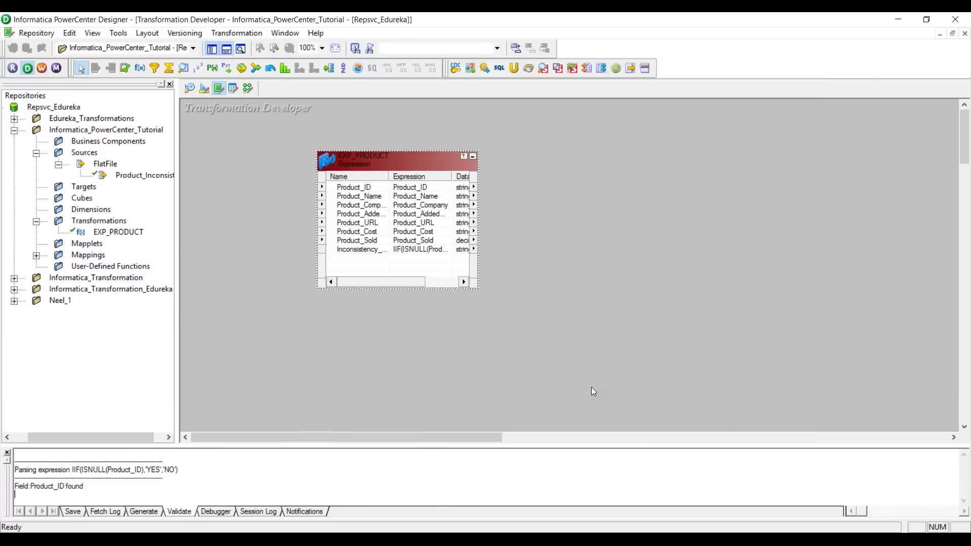
{"action": "left_click", "coordinate": [248, 88]}
{"action": "right_click", "coordinate": [624, 147]}
{"action": "left_click", "coordinate": [642, 151]}
{"action": "right_click", "coordinate": [544, 218]}
{"action": "key", "text": "Escape"}
{"action": "left_click", "coordinate": [722, 363]}
{"action": "scroll", "coordinate": [721, 363], "scroll_direction": "right", "scroll_amount": 3}
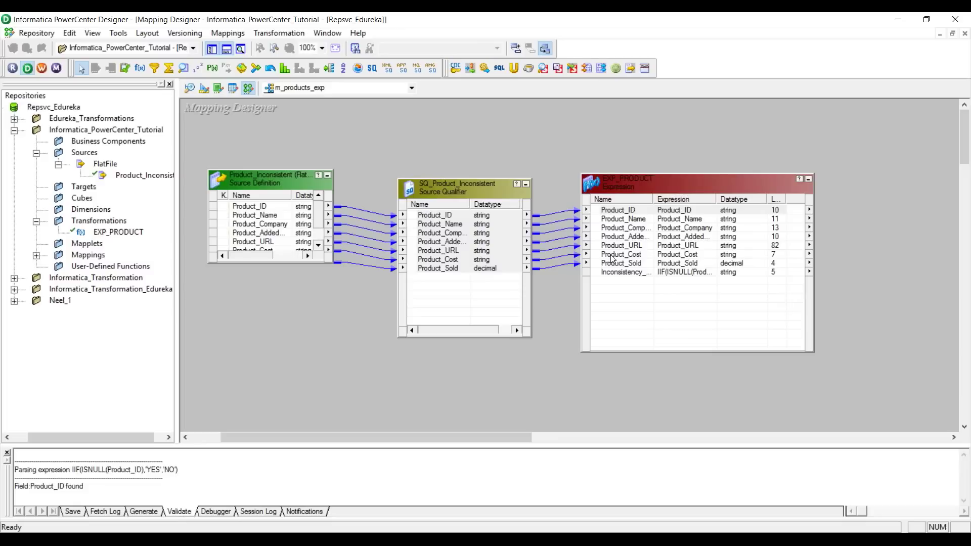
{"action": "left_click", "coordinate": [206, 93]}
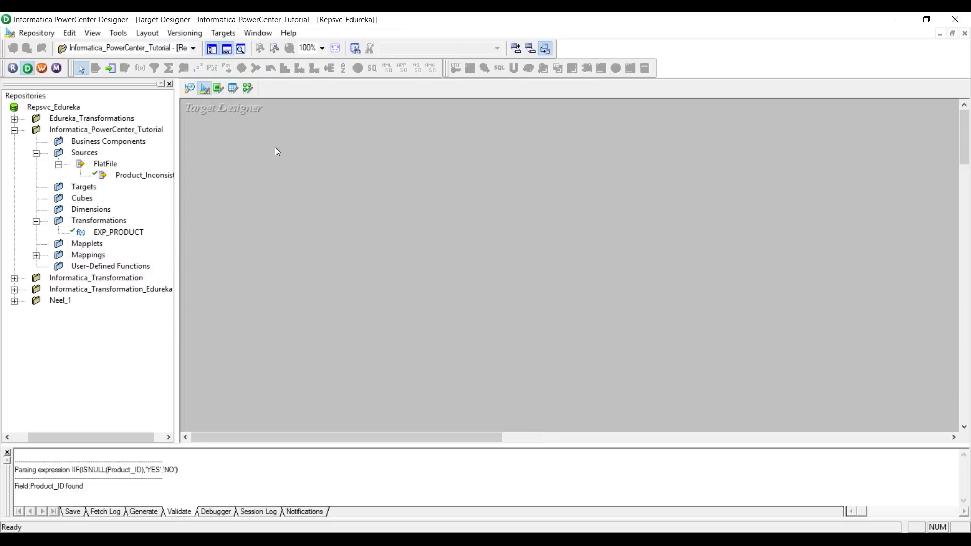
{"action": "left_click", "coordinate": [252, 90]}
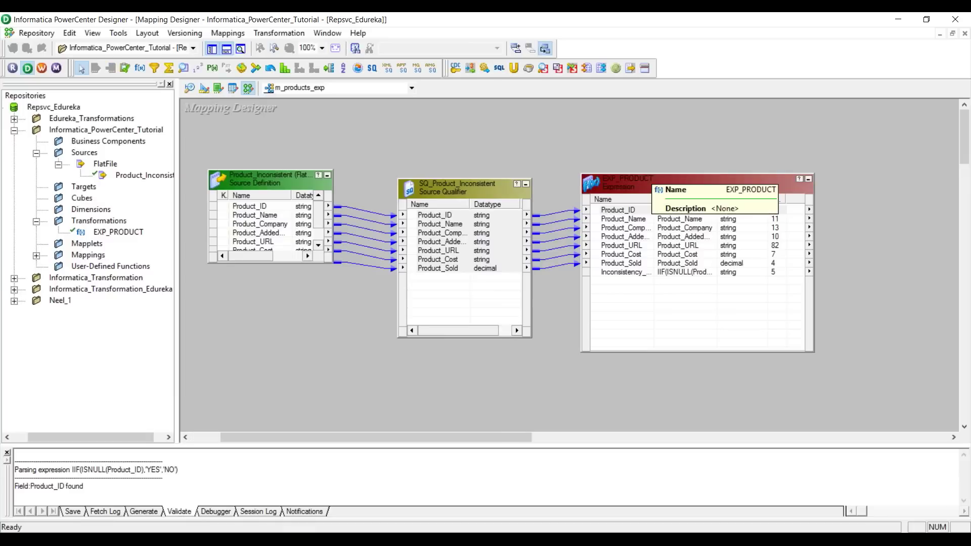
Step: Create a target definition from the EXP_PRODUCT expression and place it beside the expression
{"action": "right_click", "coordinate": [651, 183]}
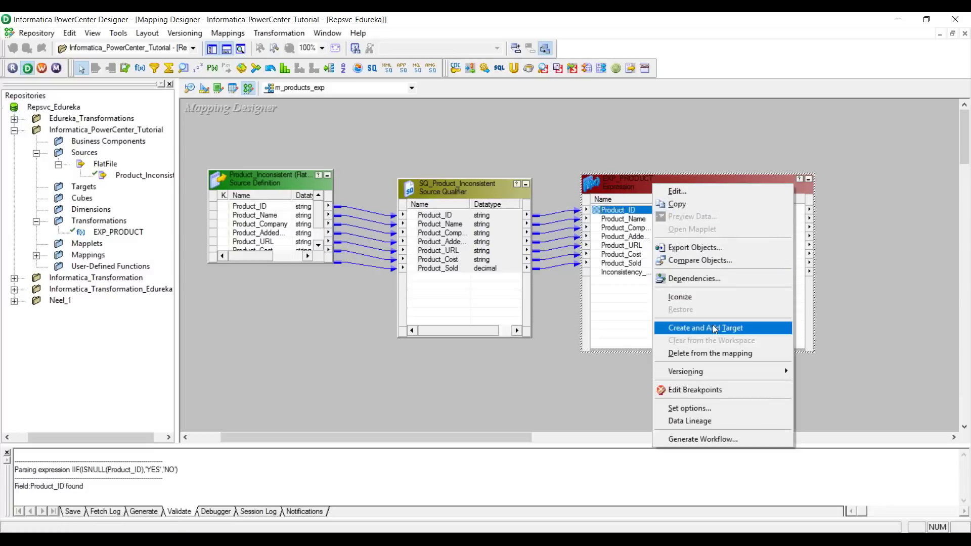
{"action": "left_click", "coordinate": [714, 329]}
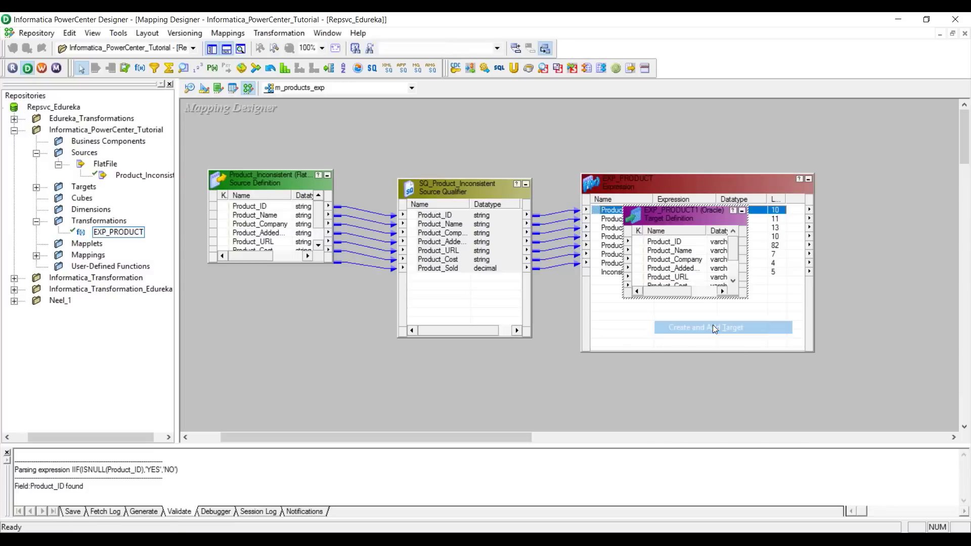
{"action": "left_click_drag", "start_coordinate": [648, 213], "coordinate": [820, 166]}
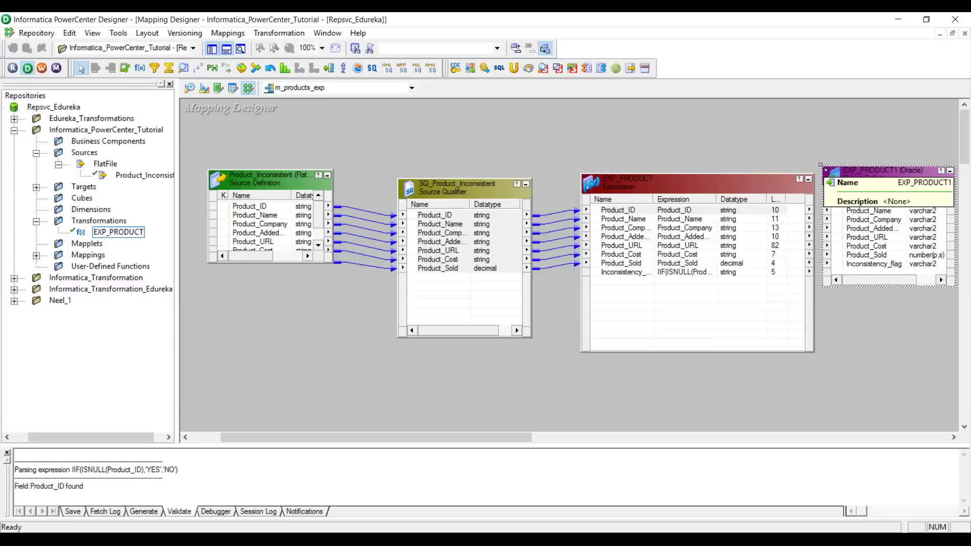
Step: Put the EXP_PRODUCT target on the Target Designer canvas and open its table properties
{"action": "left_click", "coordinate": [205, 90]}
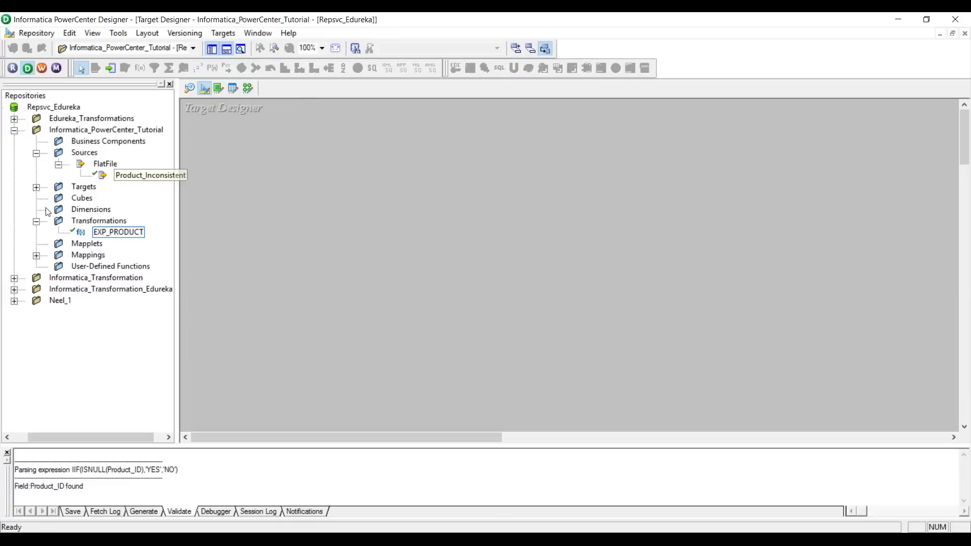
{"action": "left_click", "coordinate": [36, 187]}
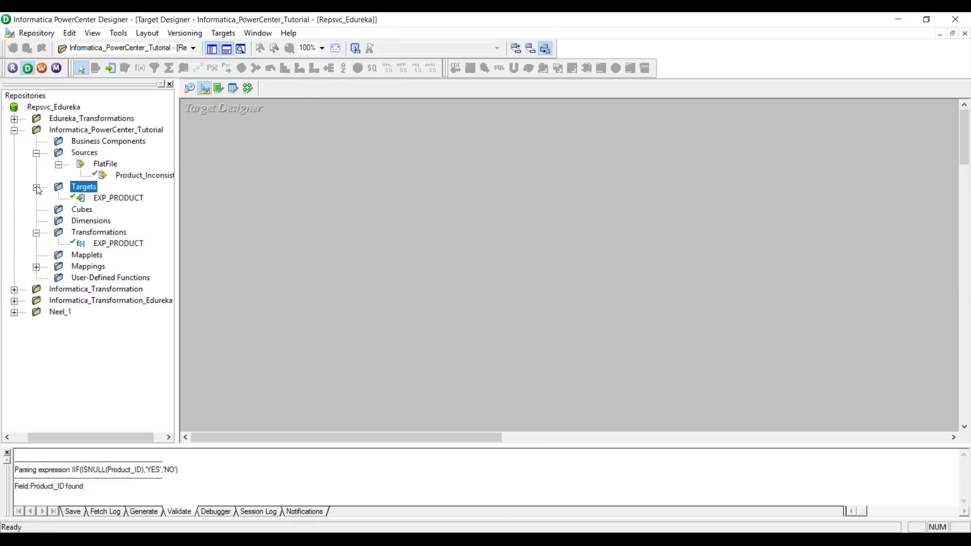
{"action": "left_click", "coordinate": [108, 199]}
{"action": "left_click_drag", "start_coordinate": [109, 199], "coordinate": [383, 167]}
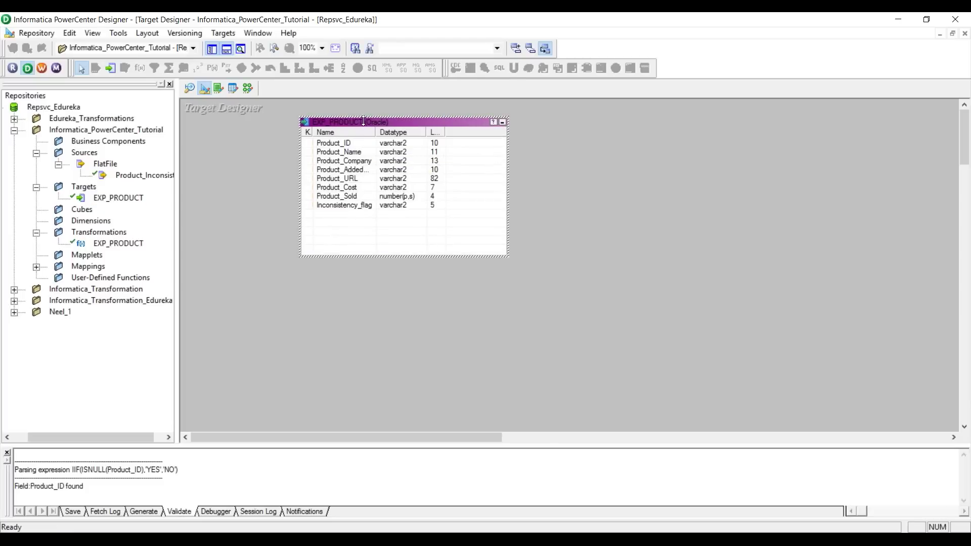
{"action": "double_click", "coordinate": [348, 123]}
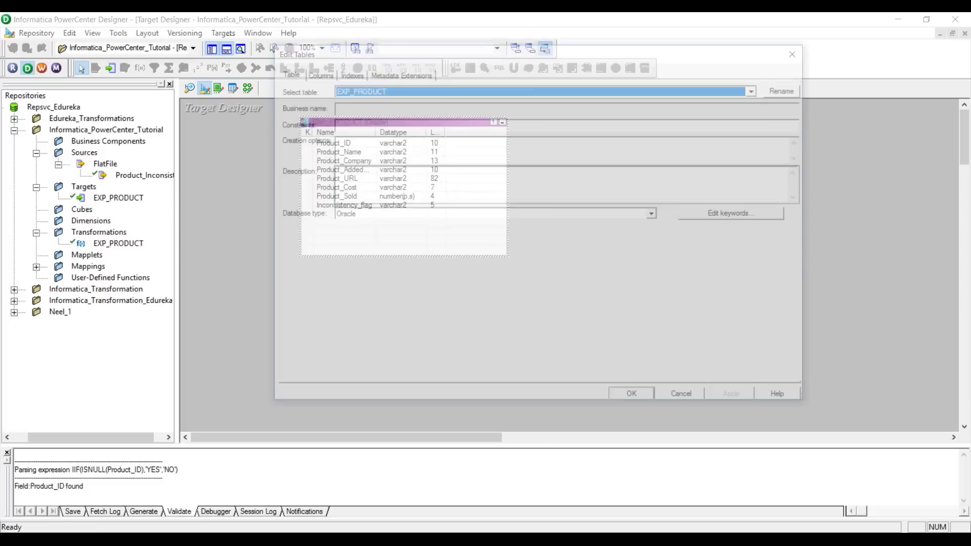
Step: Rename the target table to TGT_EXP_PRODUCT by adding the TGT_ prefix
{"action": "left_click", "coordinate": [783, 92]}
{"action": "left_click", "coordinate": [426, 228]}
{"action": "type", "text": "TGT_"}
{"action": "left_click", "coordinate": [657, 217]}
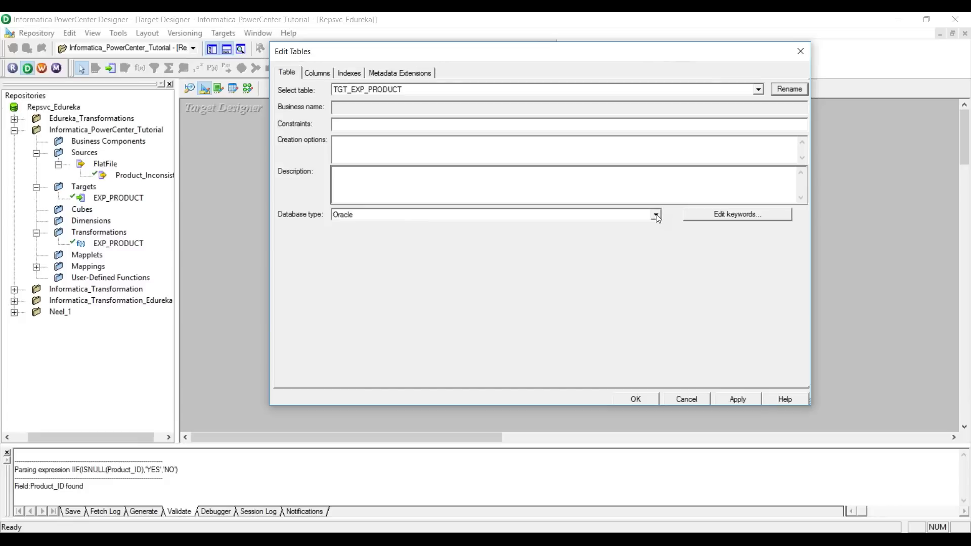
Step: Keep the database type Oracle after trying Flat File, check the columns and apply
{"action": "left_click", "coordinate": [656, 217]}
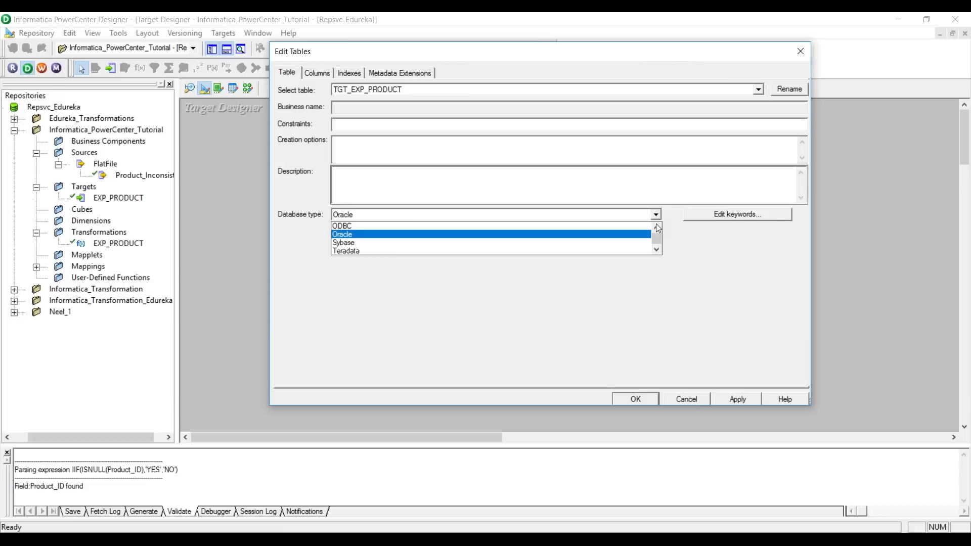
{"action": "scroll", "coordinate": [645, 239], "scroll_direction": "up", "scroll_amount": 2}
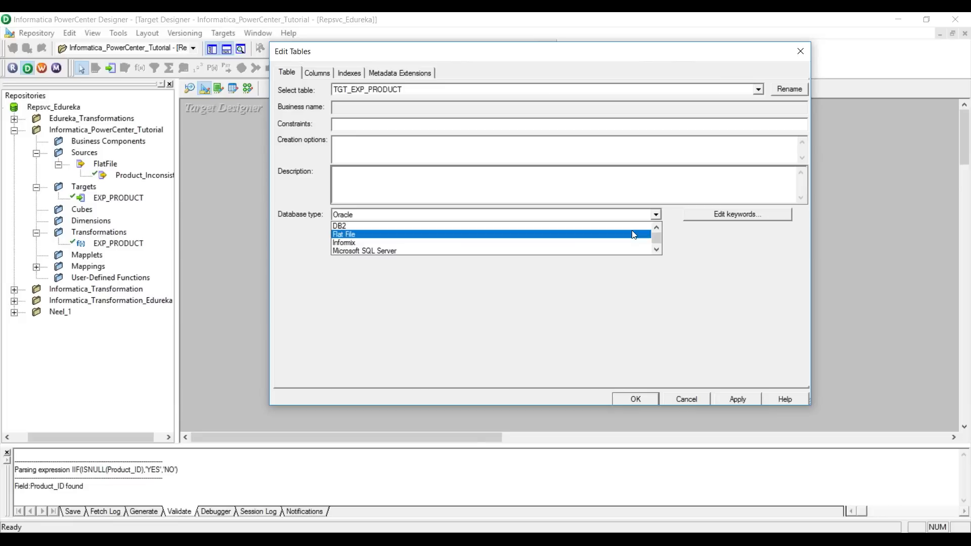
{"action": "left_click", "coordinate": [634, 235]}
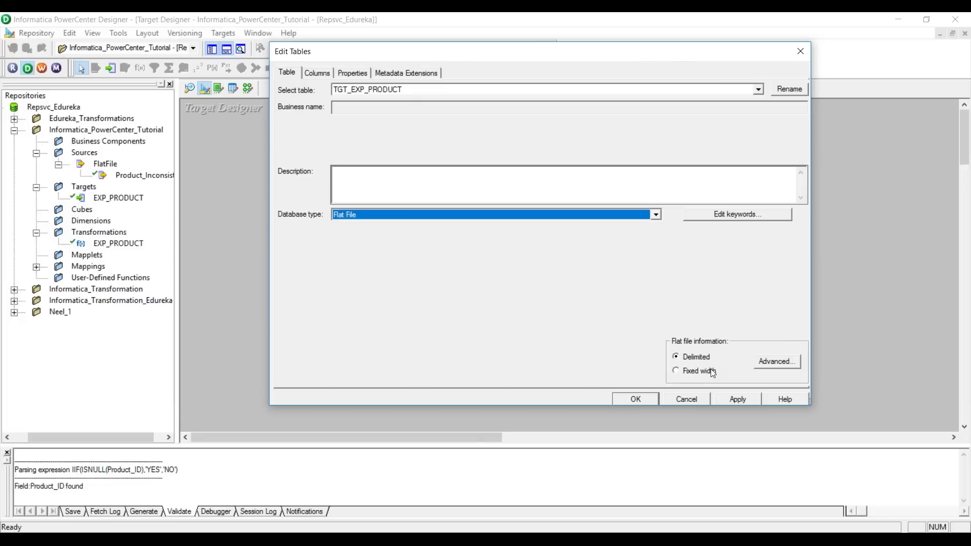
{"action": "left_click", "coordinate": [656, 215]}
{"action": "left_click", "coordinate": [623, 254]}
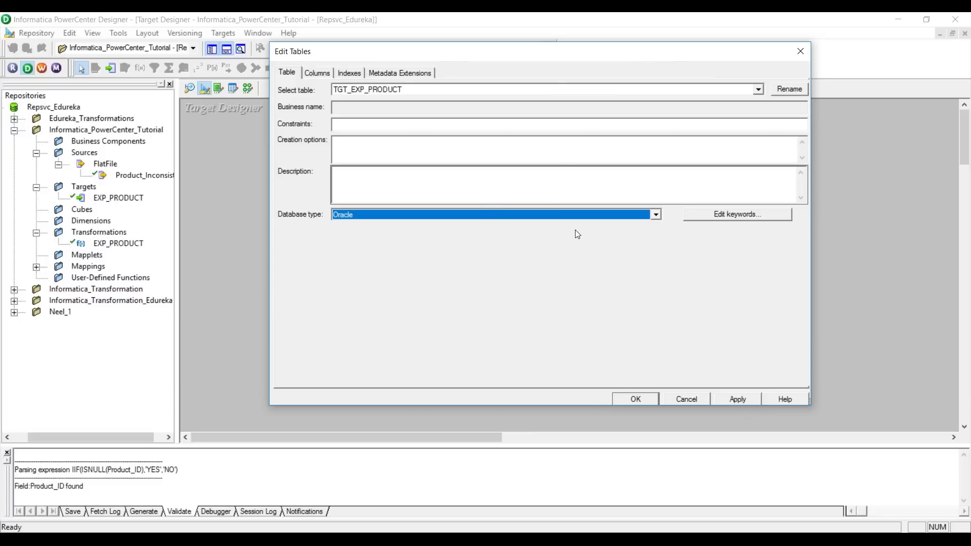
{"action": "left_click", "coordinate": [318, 73]}
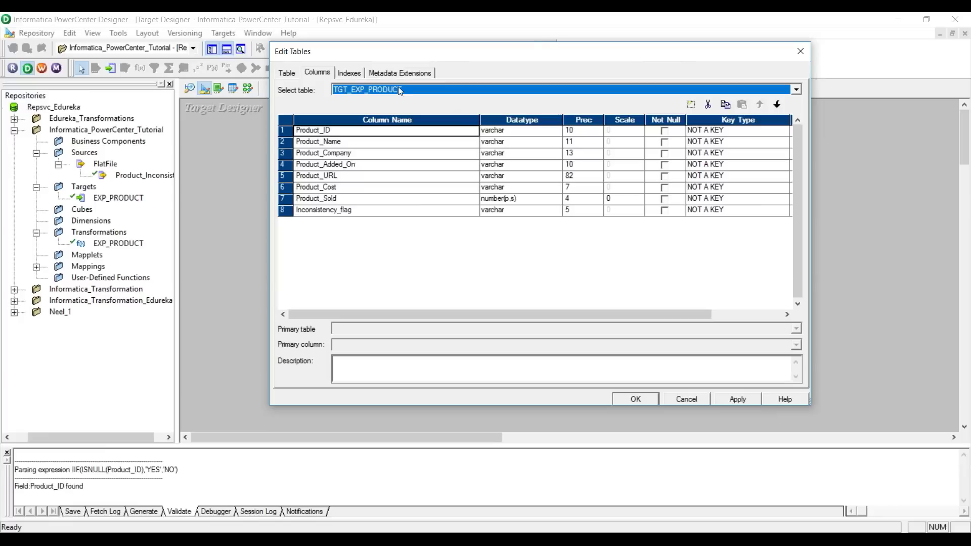
{"action": "left_click", "coordinate": [746, 400]}
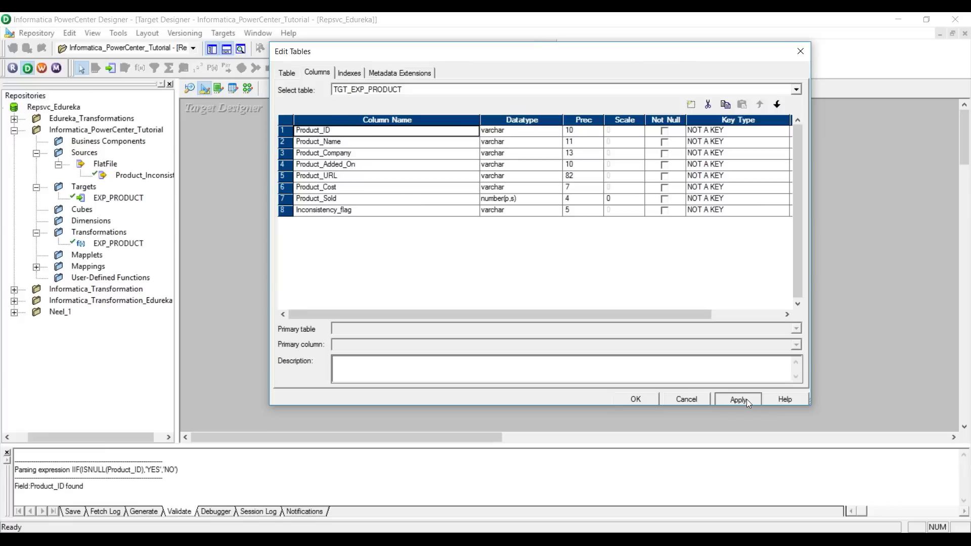
{"action": "left_click", "coordinate": [631, 402]}
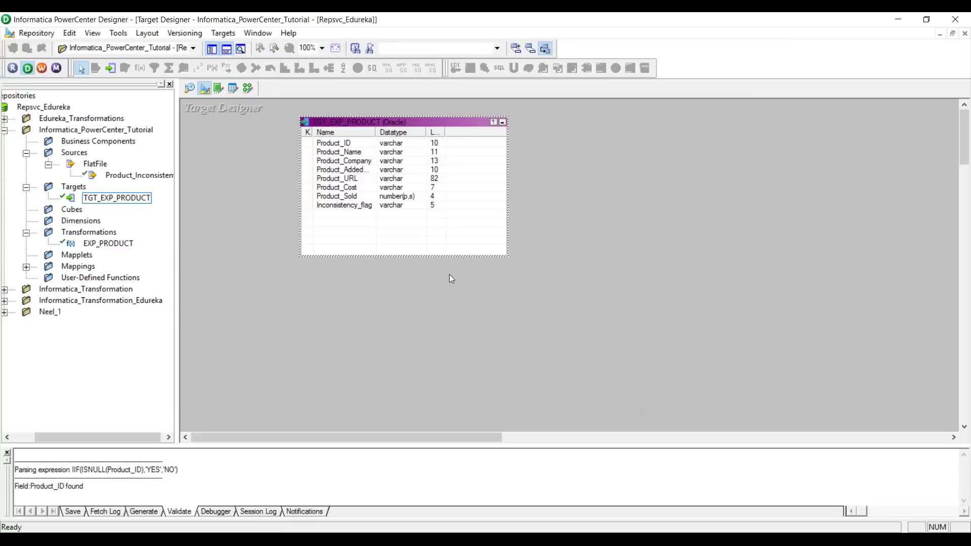
Step: Generate and execute target SQL with Create table, Primary key and Foreign key options
{"action": "left_click", "coordinate": [232, 34]}
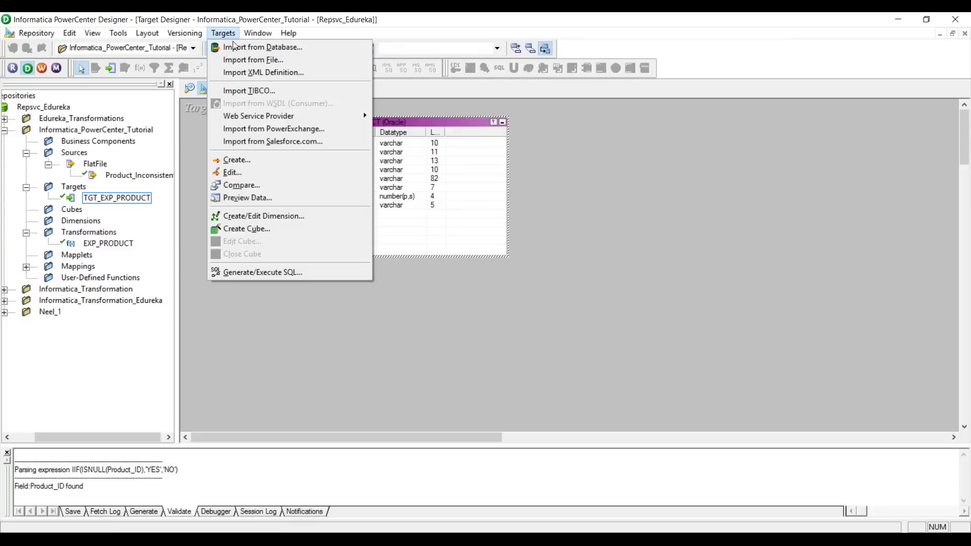
{"action": "left_click", "coordinate": [296, 273]}
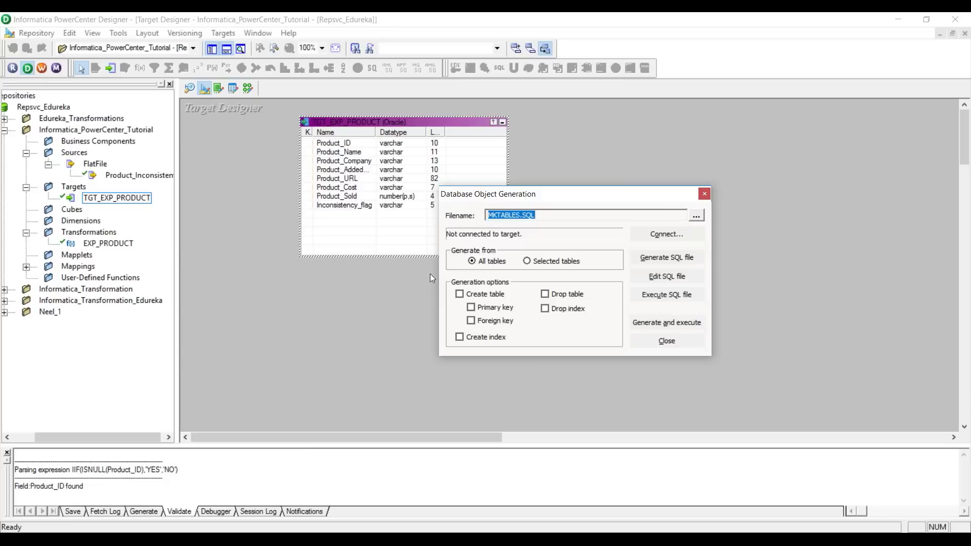
{"action": "left_click", "coordinate": [460, 294]}
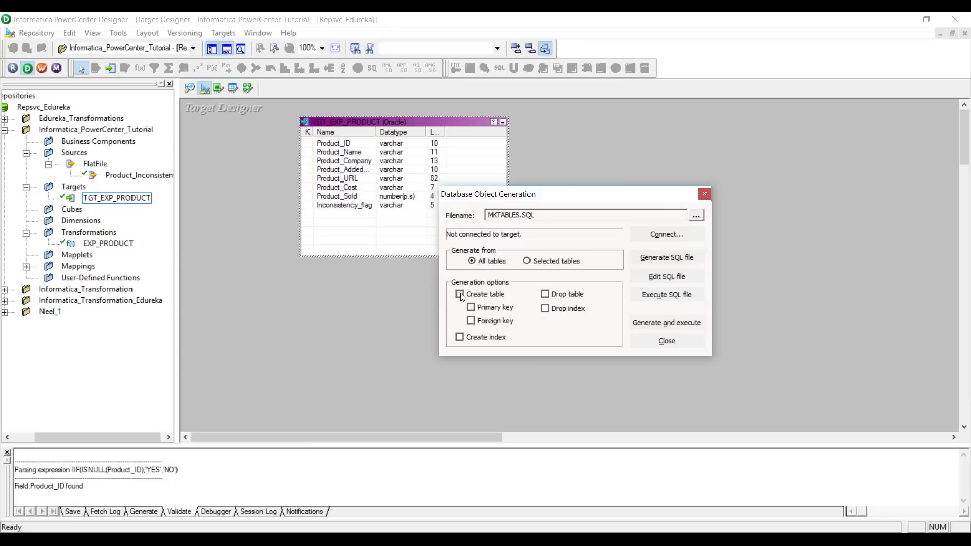
{"action": "left_click", "coordinate": [693, 328]}
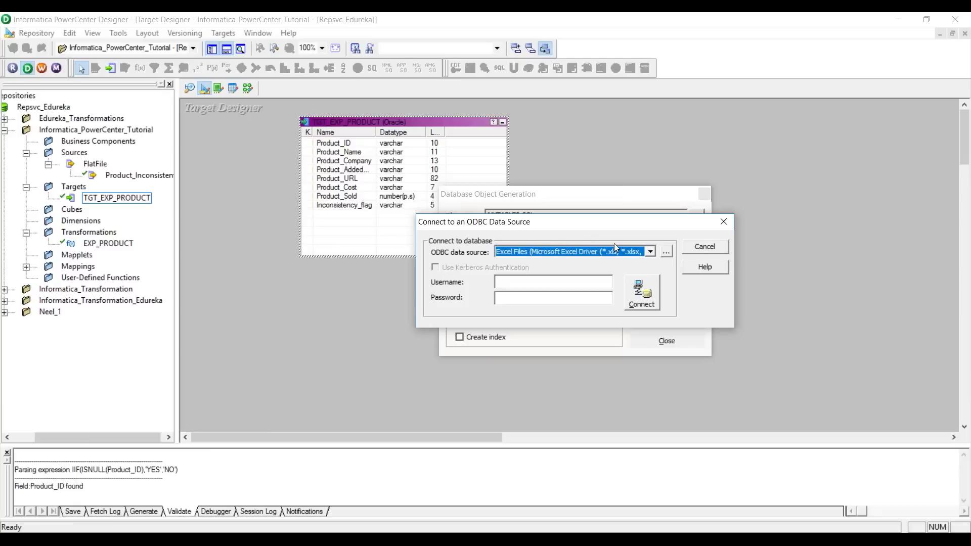
Step: Connect to ORACLEXE_HR_TGT as user HR_TGT and overwrite the existing table
{"action": "left_click", "coordinate": [668, 253]}
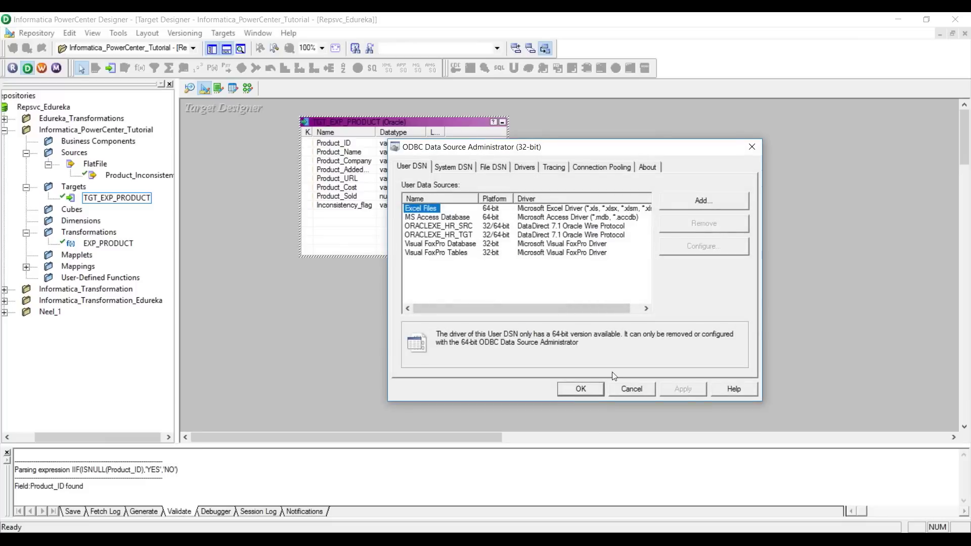
{"action": "left_click", "coordinate": [580, 388]}
{"action": "left_click", "coordinate": [651, 251]}
{"action": "left_click", "coordinate": [567, 285]}
{"action": "left_click", "coordinate": [553, 282]}
{"action": "type", "text": "HR_TGT"}
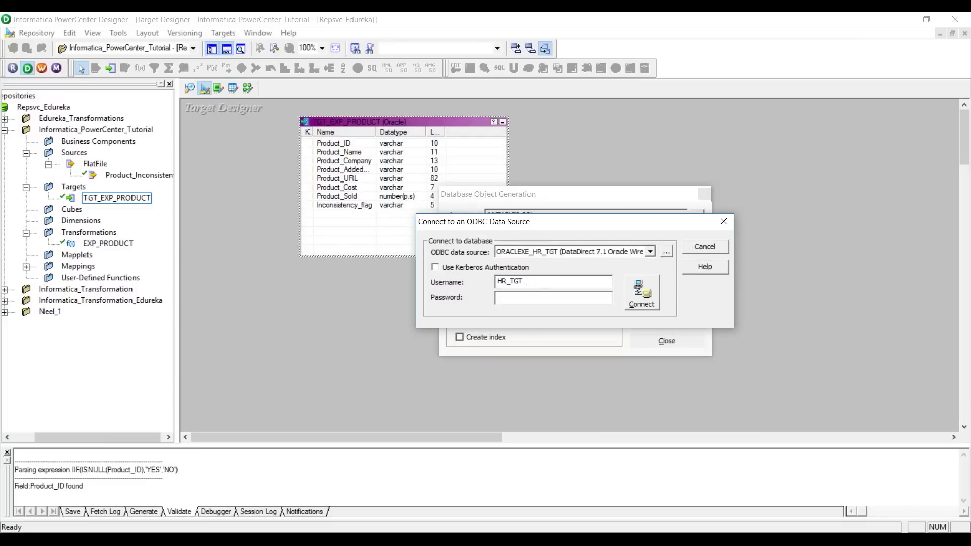
{"action": "key", "text": "Tab"}
{"action": "type", "text": "HR_TGT"}
{"action": "left_click", "coordinate": [630, 299]}
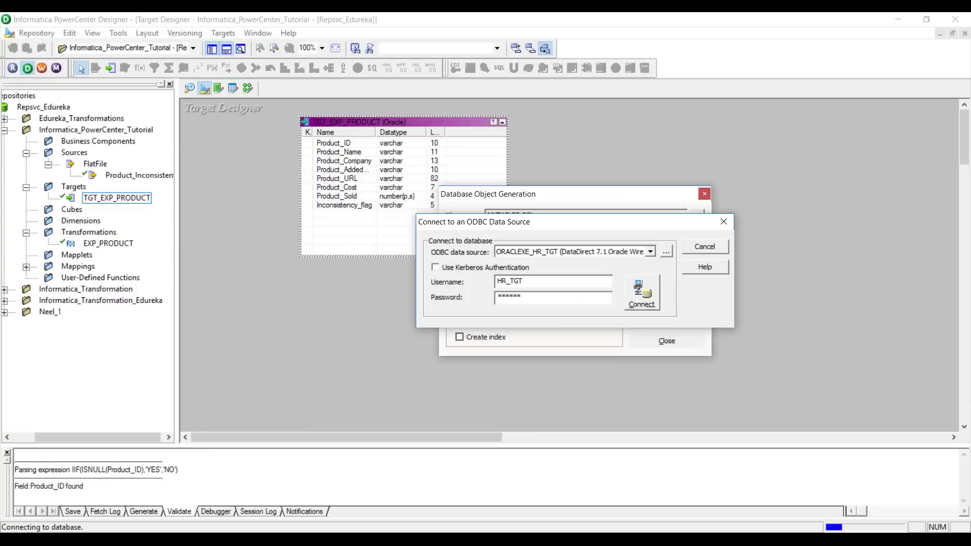
{"action": "left_click", "coordinate": [602, 304]}
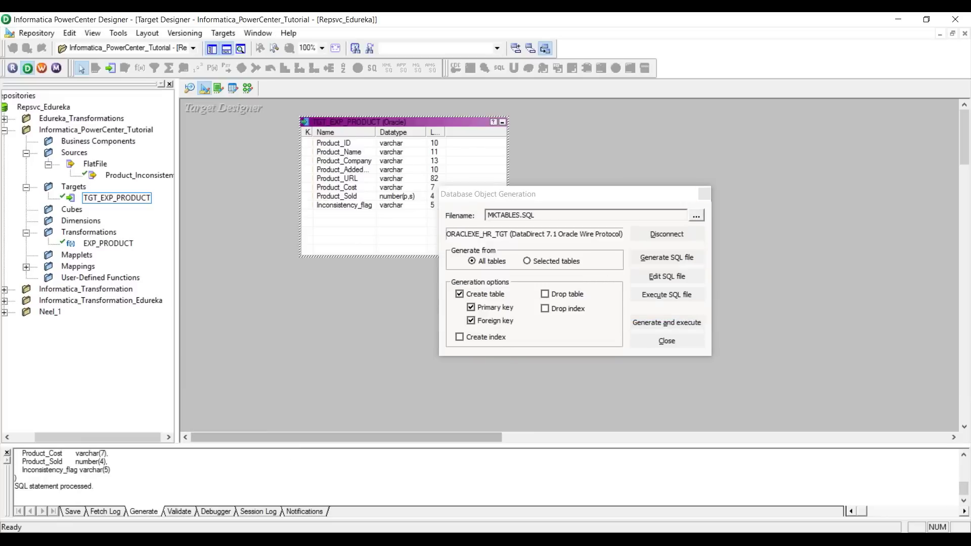
{"action": "left_click", "coordinate": [669, 339]}
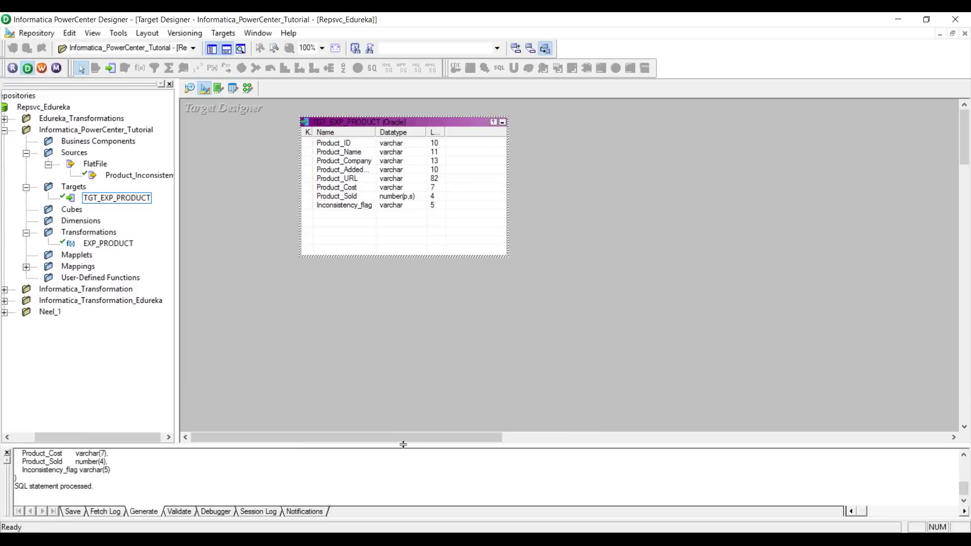
Step: Read the CREATE TABLE TGT_EXP_PRODUCT output log, then go back to m_products_exp
{"action": "left_click_drag", "start_coordinate": [399, 447], "coordinate": [401, 214]}
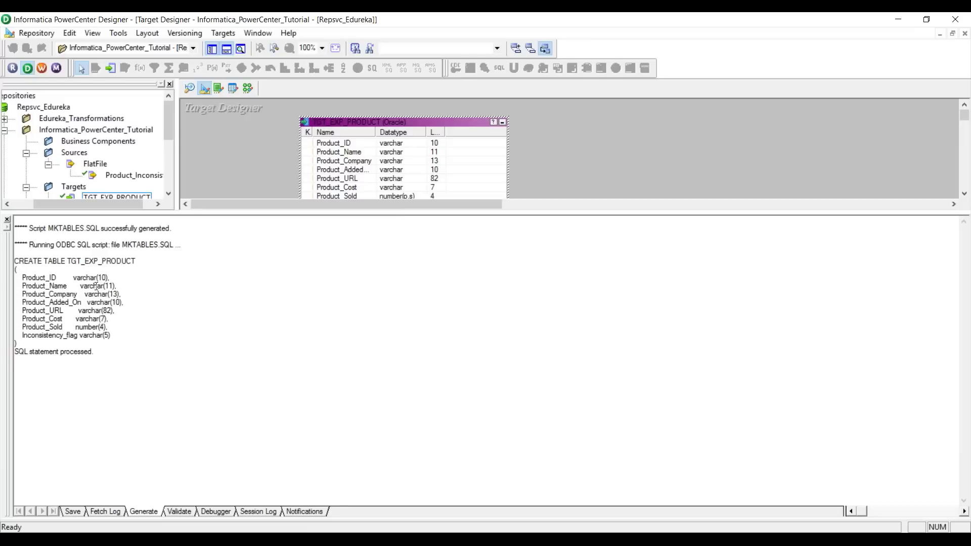
{"action": "left_click_drag", "start_coordinate": [556, 213], "coordinate": [541, 374]}
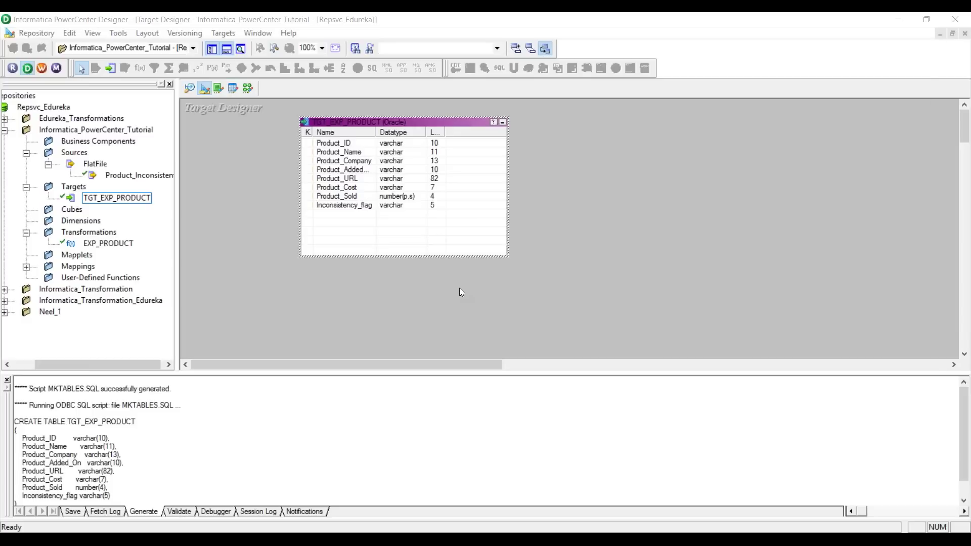
{"action": "left_click", "coordinate": [247, 89]}
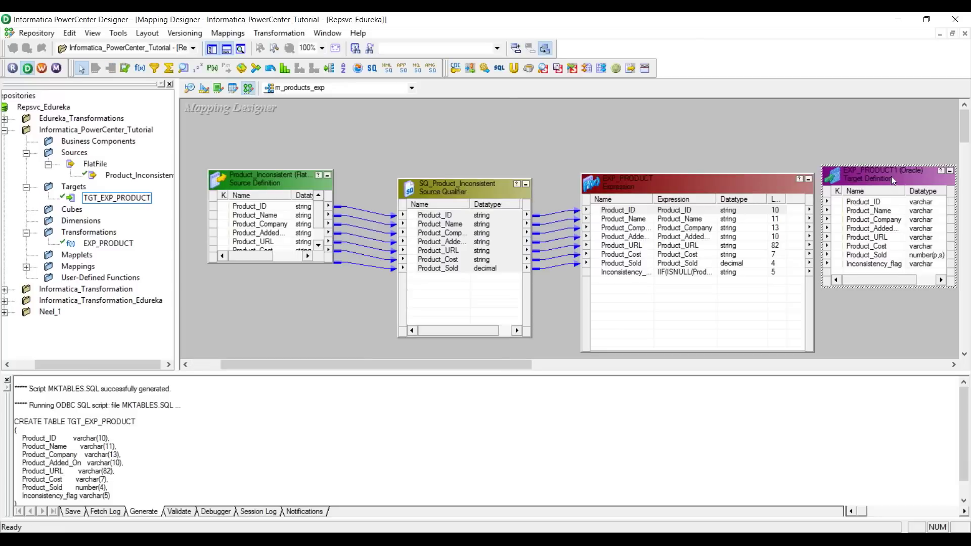
Step: Replace the auto-created EXP_PRODUCT1 target with TGT_EXP_PRODUCT beside EXP_PRODUCT in the mapping
{"action": "key", "text": "Delete"}
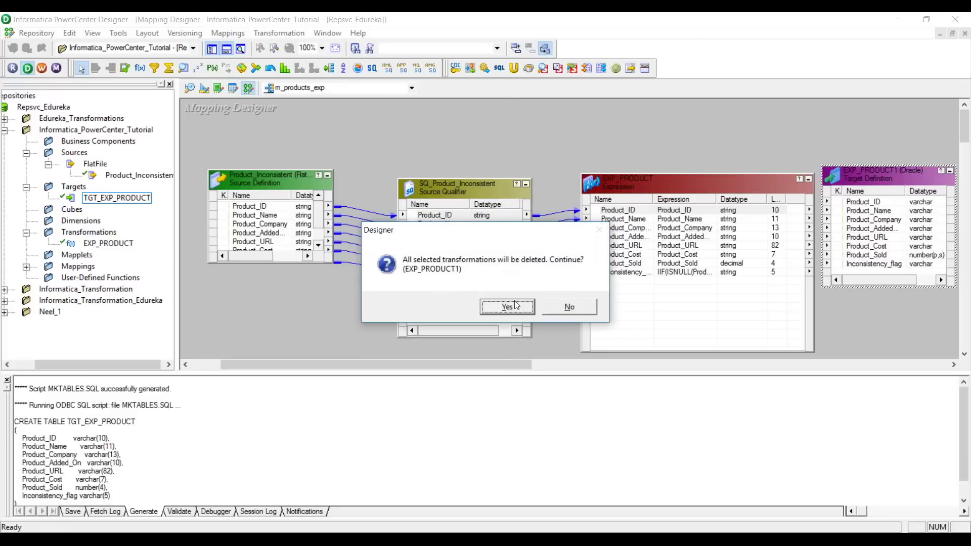
{"action": "key", "text": "Return"}
{"action": "left_click_drag", "start_coordinate": [146, 205], "coordinate": [895, 218]}
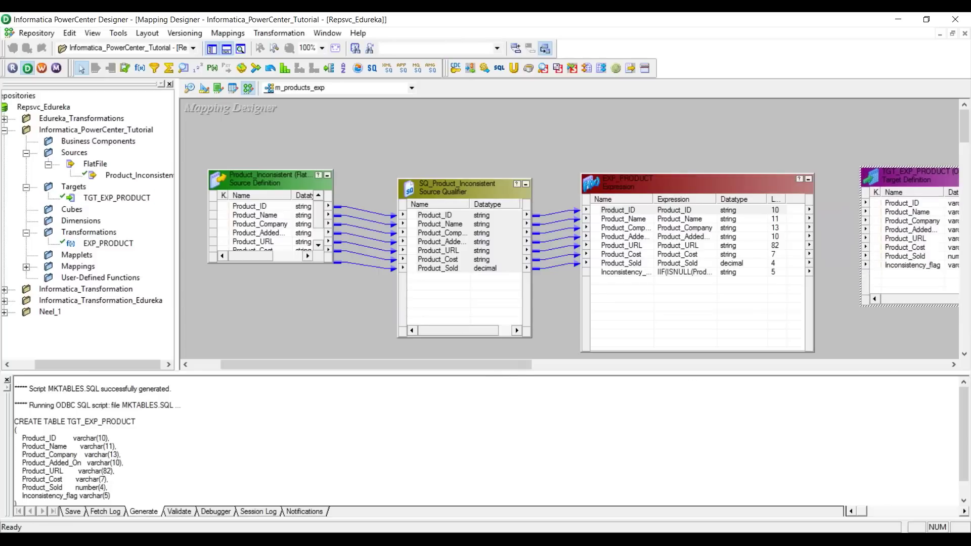
{"action": "left_click_drag", "start_coordinate": [480, 364], "coordinate": [572, 381]}
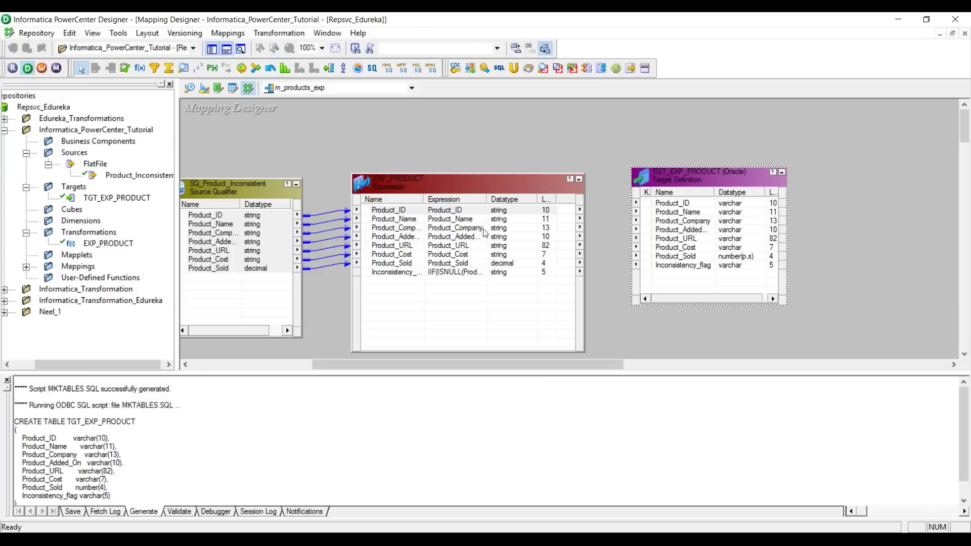
{"action": "right_click", "coordinate": [468, 217]}
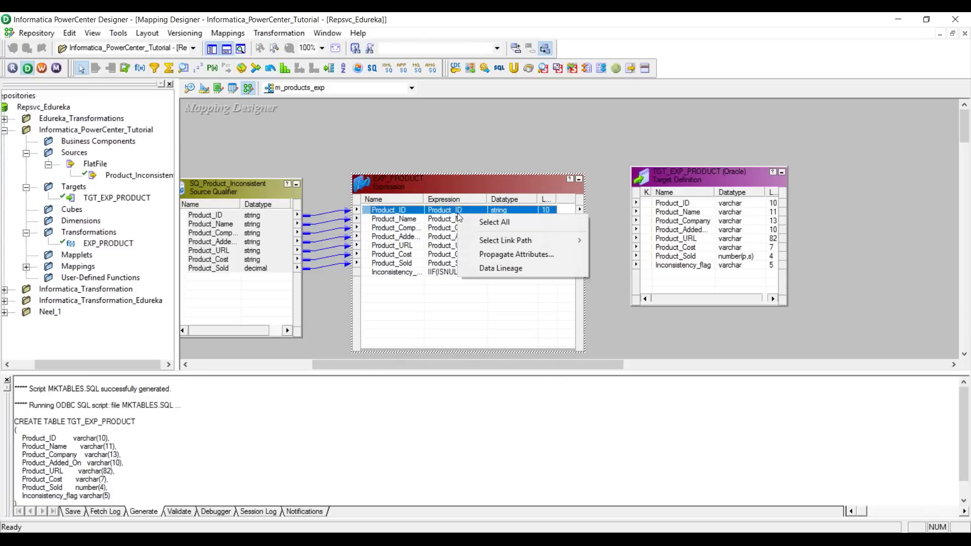
{"action": "left_click", "coordinate": [481, 226]}
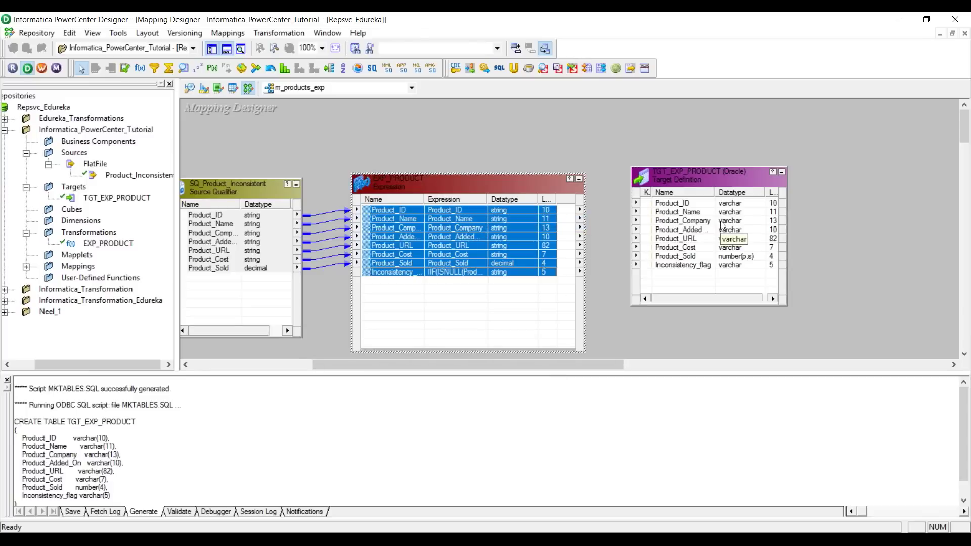
{"action": "left_click", "coordinate": [565, 132]}
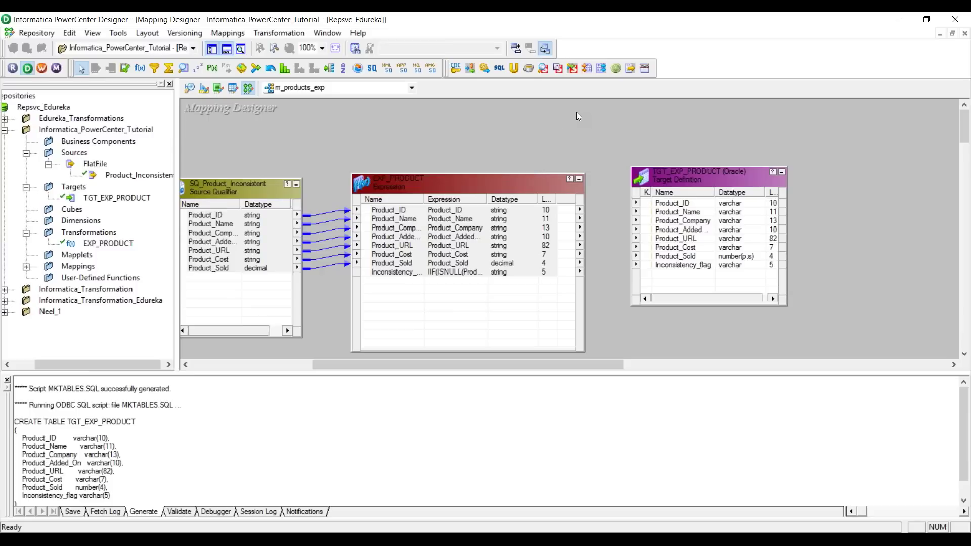
Step: Autolink all eight EXP_PRODUCT ports to TGT_EXP_PRODUCT columns by name
{"action": "right_click", "coordinate": [577, 113]}
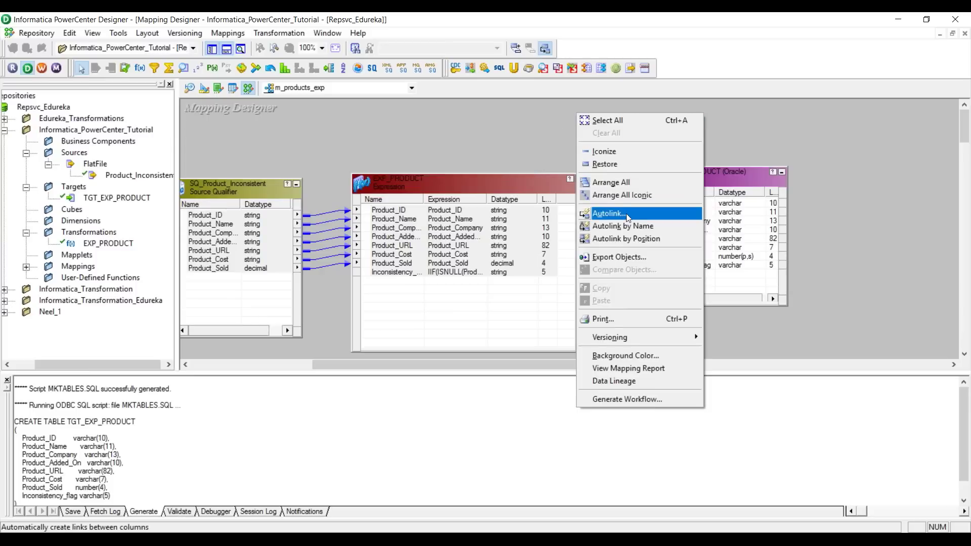
{"action": "left_click", "coordinate": [608, 213]}
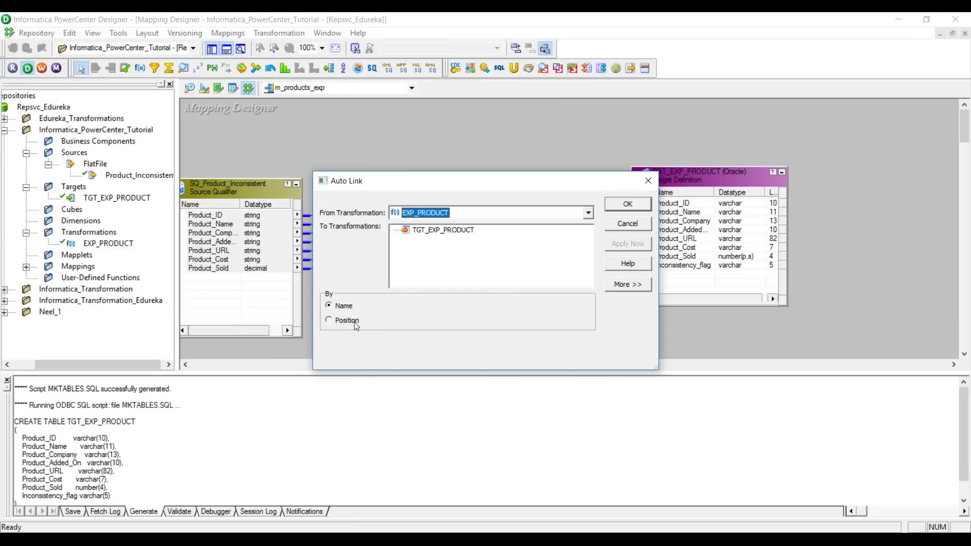
{"action": "left_click", "coordinate": [453, 232]}
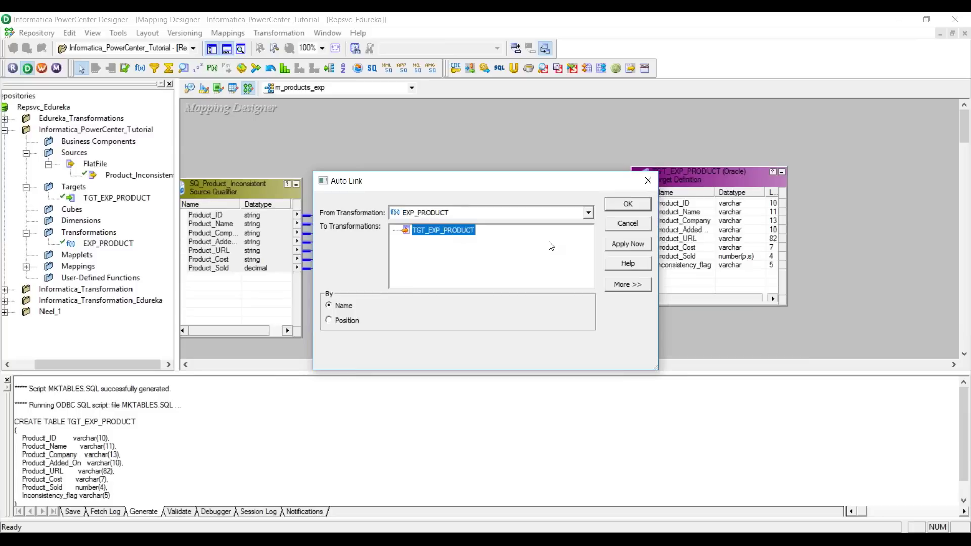
{"action": "left_click", "coordinate": [627, 245]}
{"action": "key", "text": "Return"}
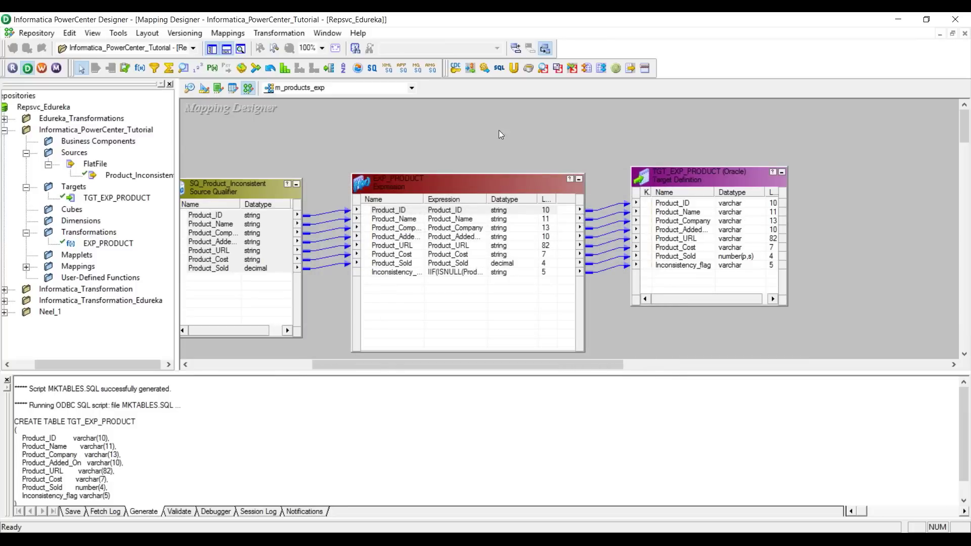
Step: Save m_products_exp with Ctrl+S and rearrange the EXP_PRODUCT and TGT_EXP_PRODUCT boxes
{"action": "left_click_drag", "start_coordinate": [510, 374], "coordinate": [504, 411]}
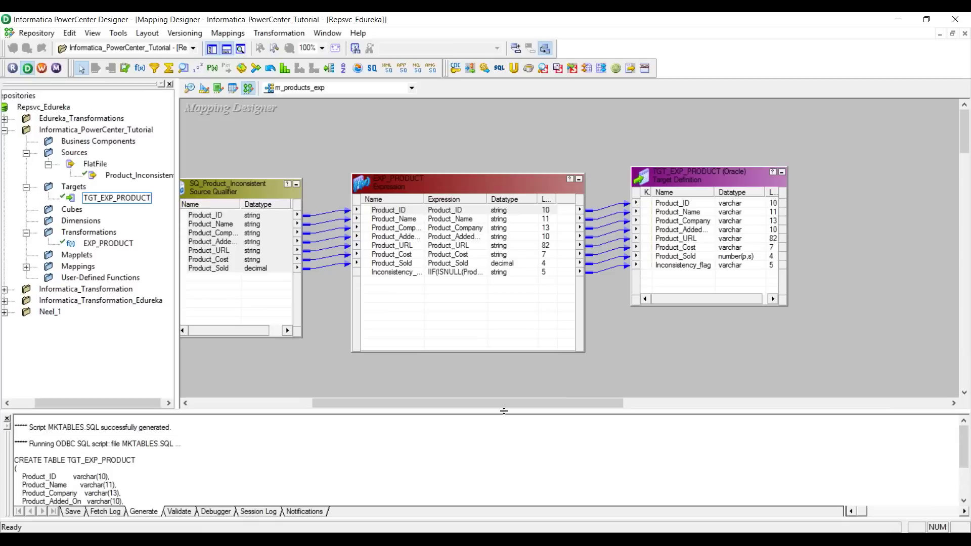
{"action": "left_click_drag", "start_coordinate": [501, 403], "coordinate": [433, 403]}
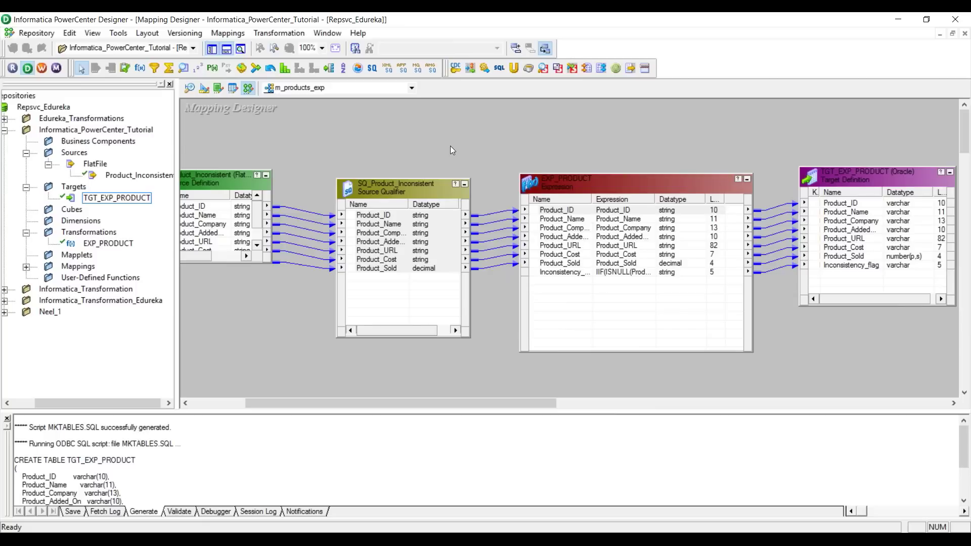
{"action": "key", "text": "ctrl+s"}
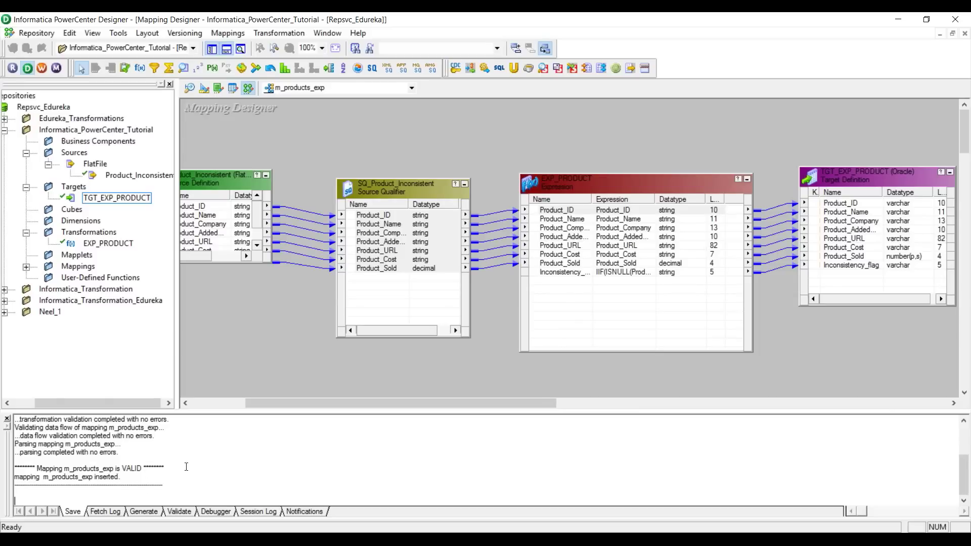
{"action": "left_click_drag", "start_coordinate": [755, 352], "coordinate": [682, 305]}
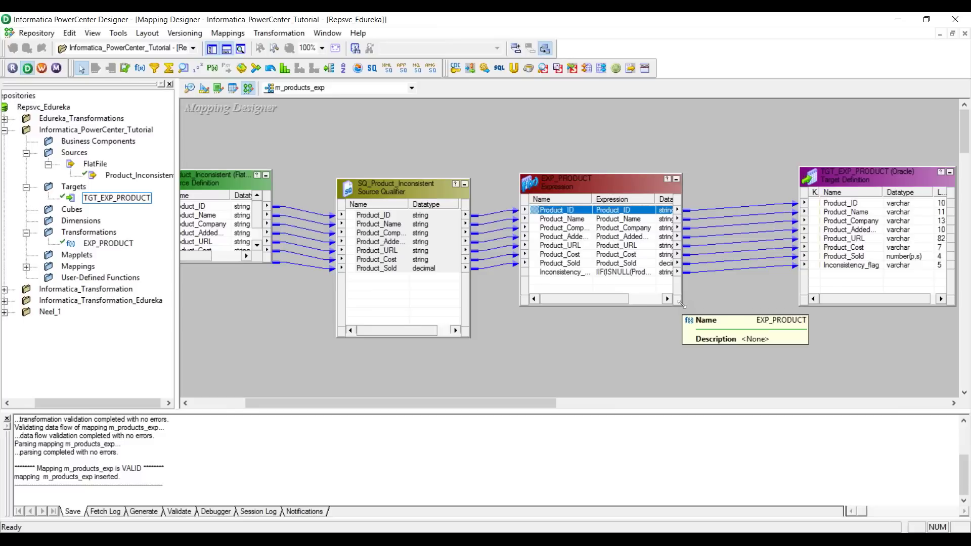
{"action": "left_click_drag", "start_coordinate": [873, 178], "coordinate": [825, 177]}
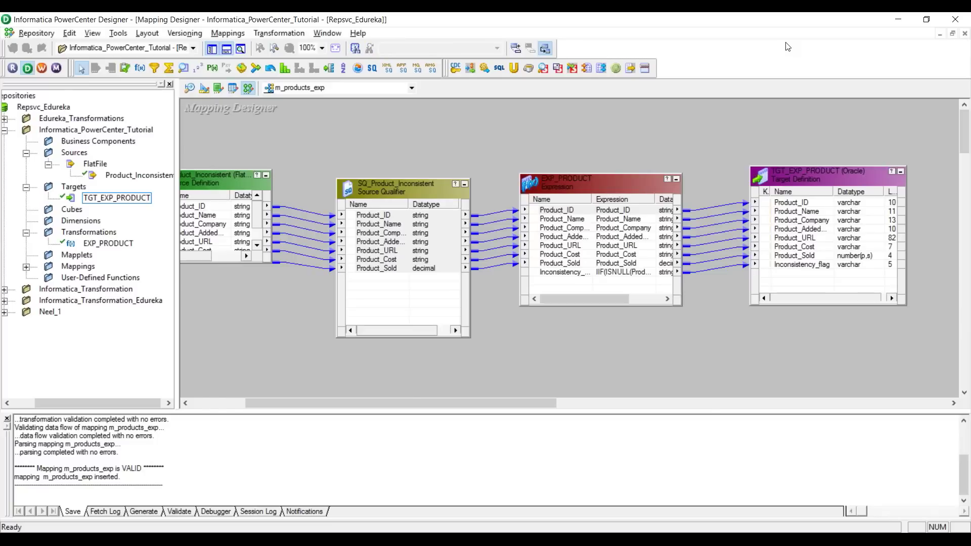
{"action": "key", "text": "alt+Tab"}
{"action": "key", "text": "alt+Tab"}
{"action": "key", "text": "alt+Tab"}
{"action": "key", "text": "alt+Tab"}
{"action": "key", "text": "alt+Tab"}
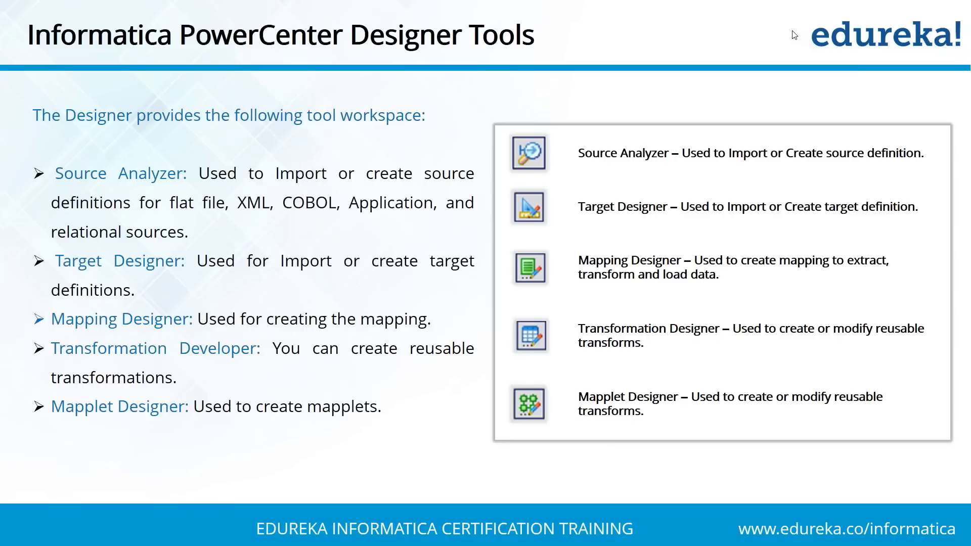
Step: Advance the Edureka slides to the Workflow Manager overview, then switch back to PowerCenter Designer
{"action": "left_click", "coordinate": [678, 195]}
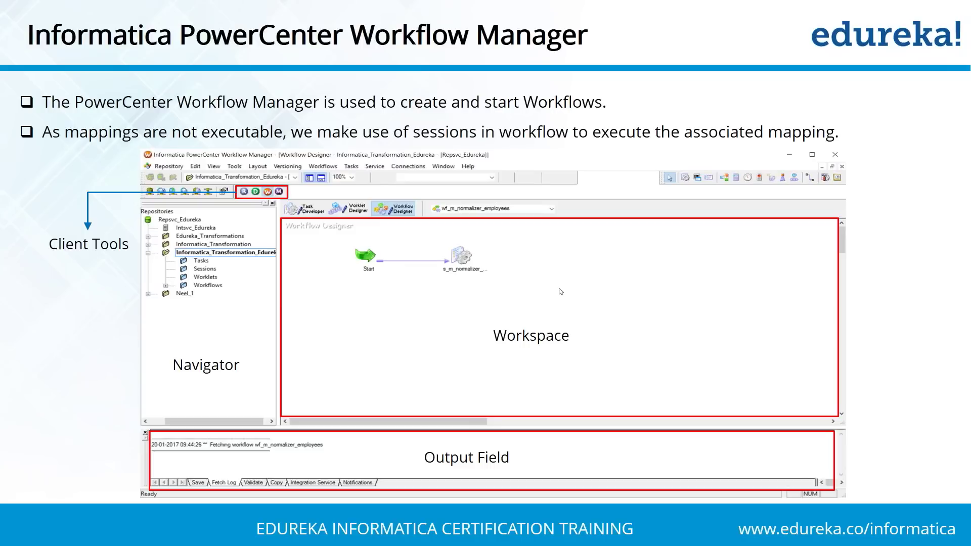
{"action": "key", "text": "alt+Tab"}
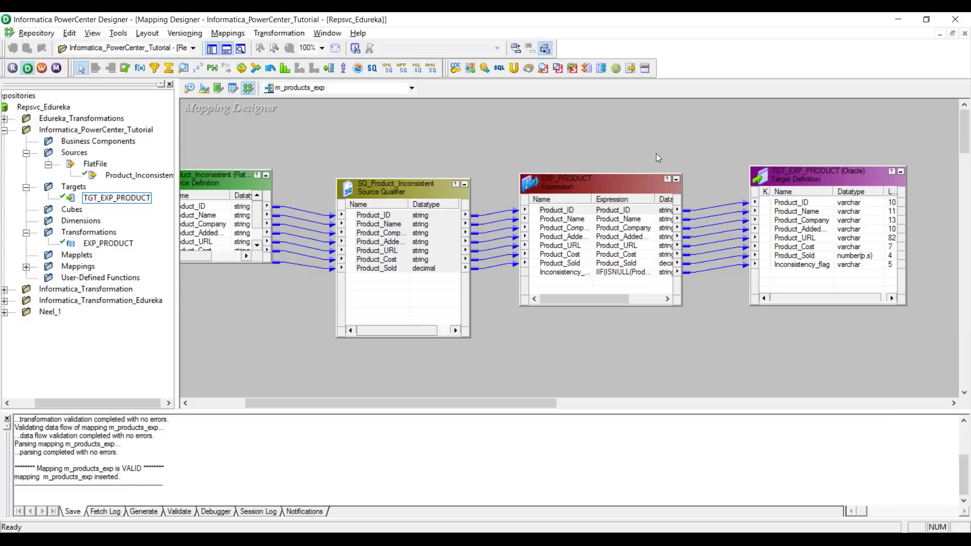
Step: Launch Workflow Manager for the Repsvc_Edureka repository from the Designer toolbar
{"action": "right_click", "coordinate": [619, 127]}
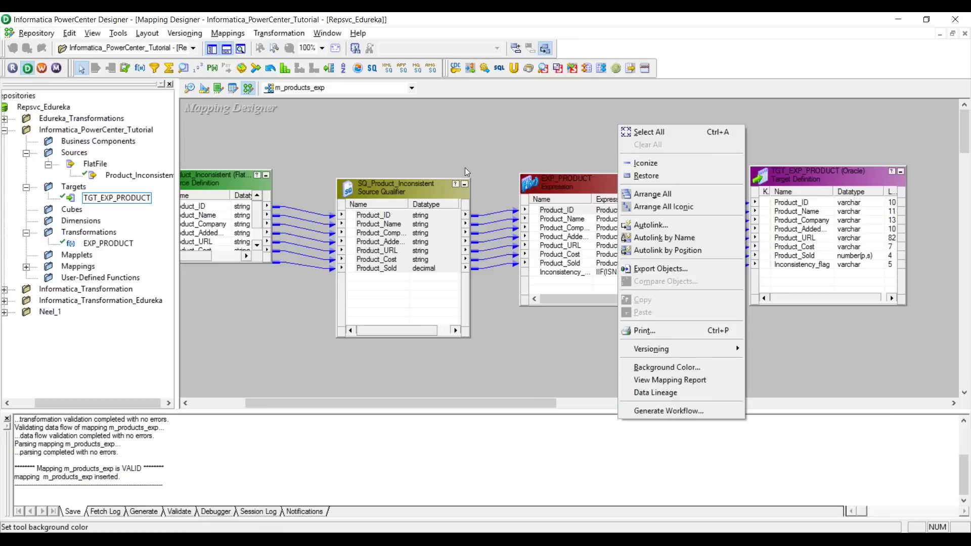
{"action": "left_click", "coordinate": [409, 157]}
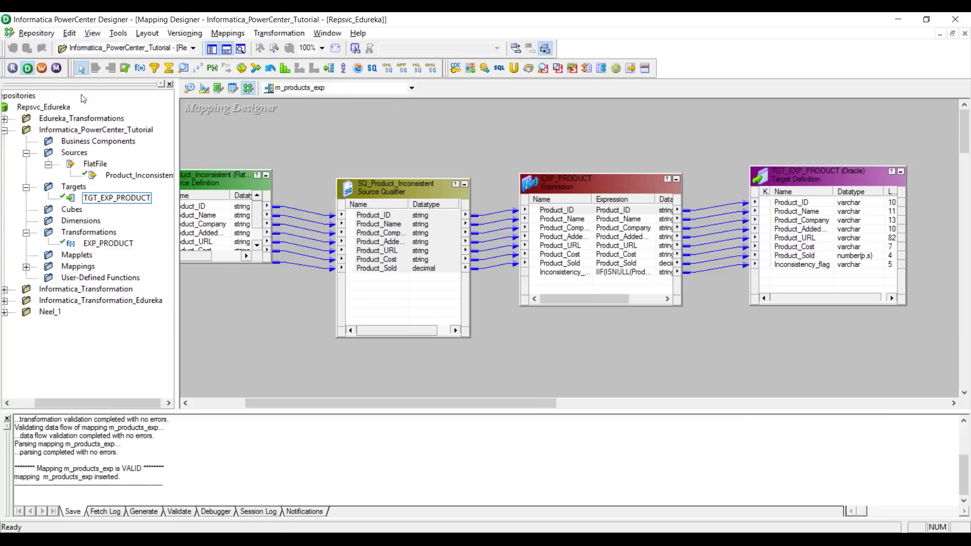
{"action": "left_click", "coordinate": [43, 73]}
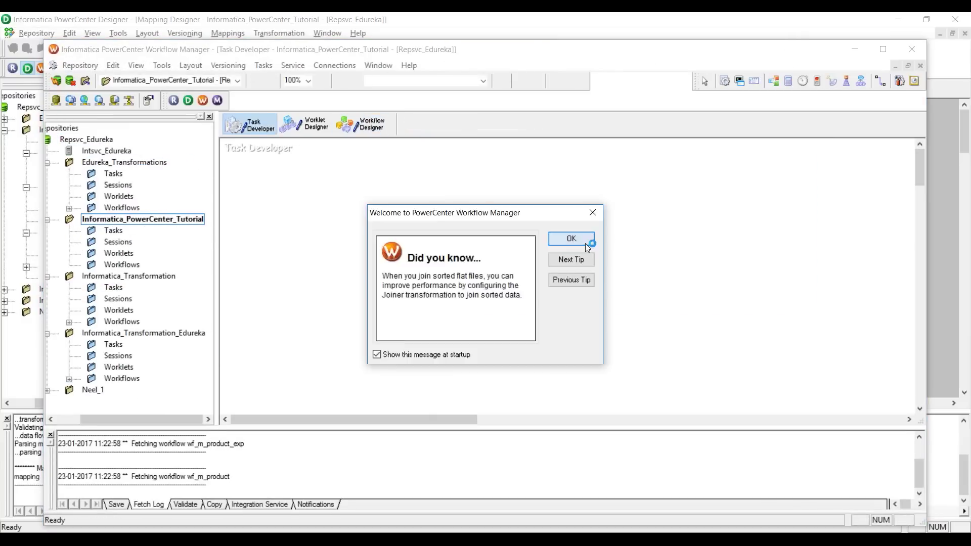
Step: Dismiss the welcome tip, maximize Workflow Manager, and settle in the Workflow Designer workspace
{"action": "left_click", "coordinate": [585, 245]}
{"action": "double_click", "coordinate": [527, 53]}
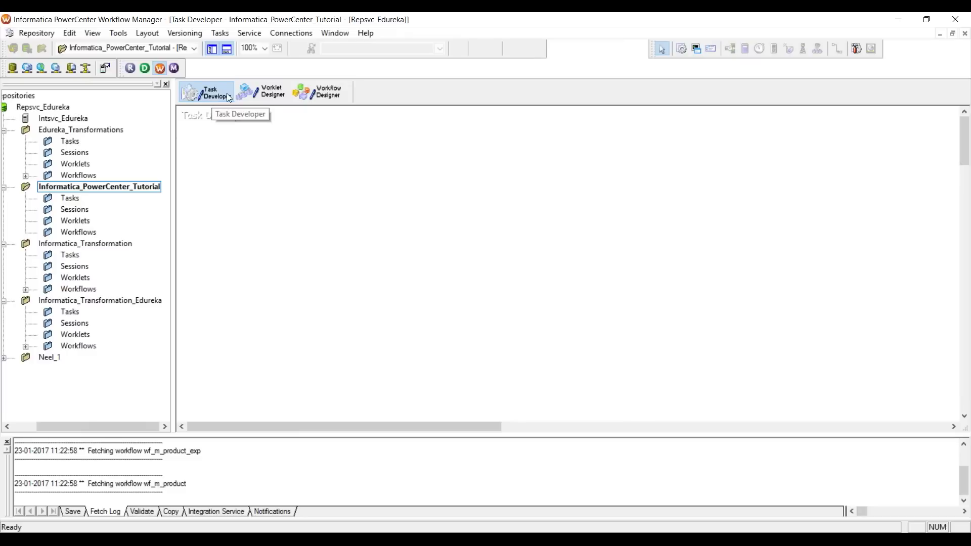
{"action": "left_click", "coordinate": [255, 90]}
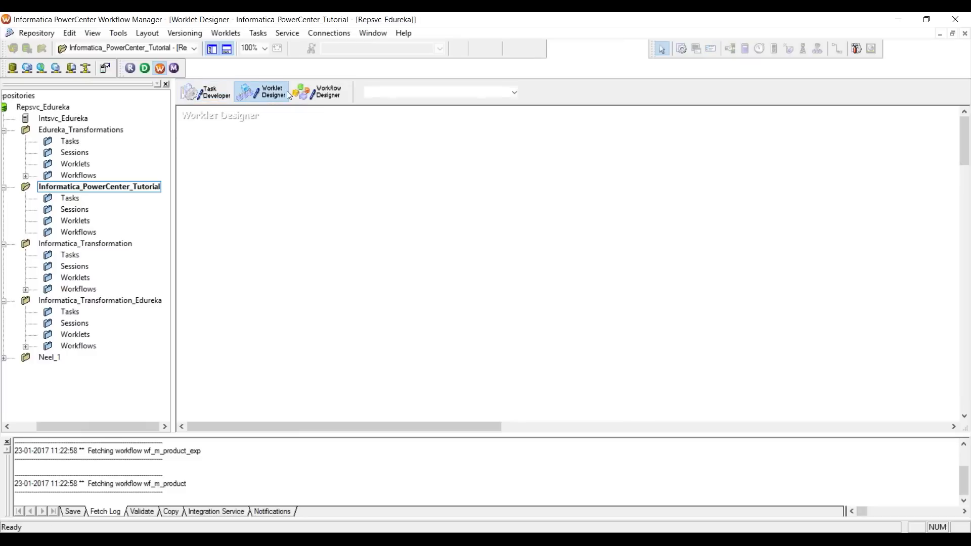
{"action": "left_click", "coordinate": [313, 94]}
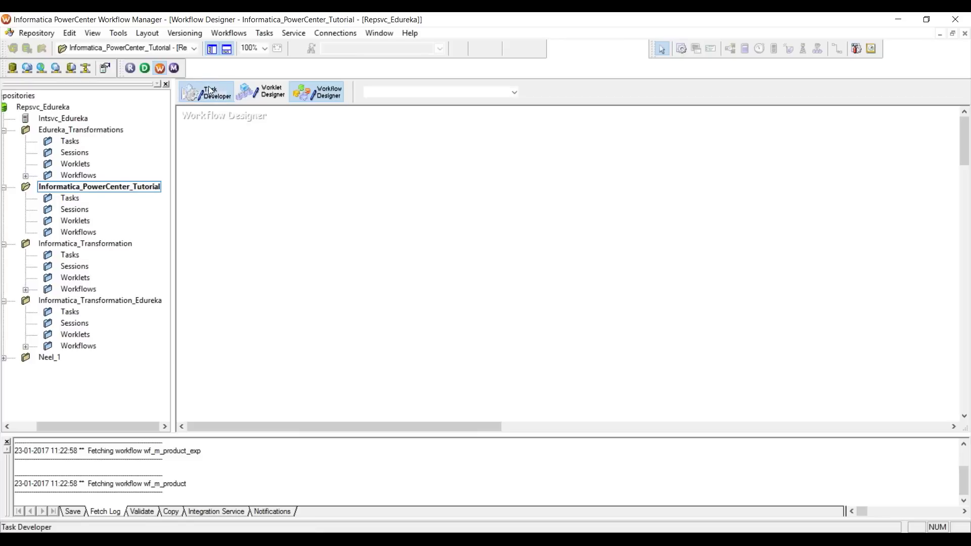
{"action": "left_click", "coordinate": [227, 98]}
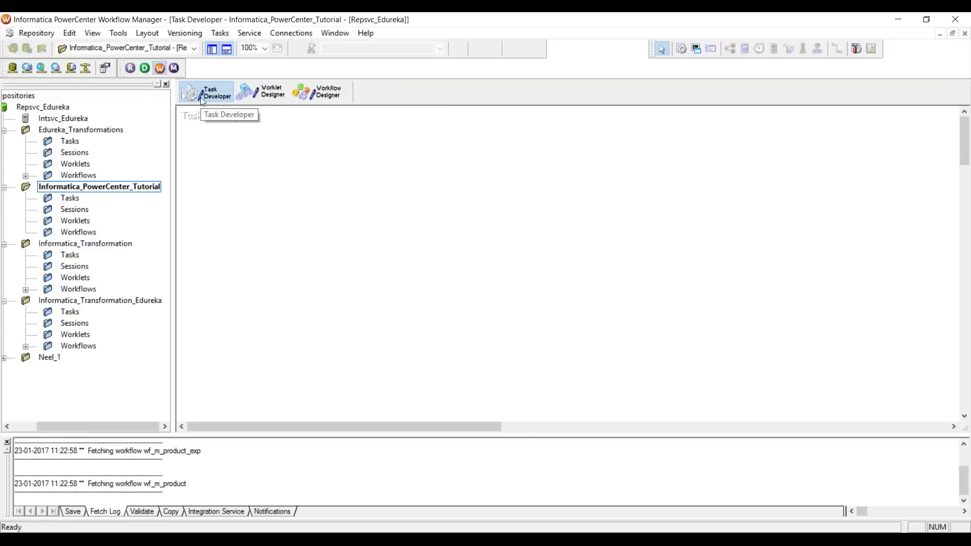
{"action": "left_click", "coordinate": [318, 91]}
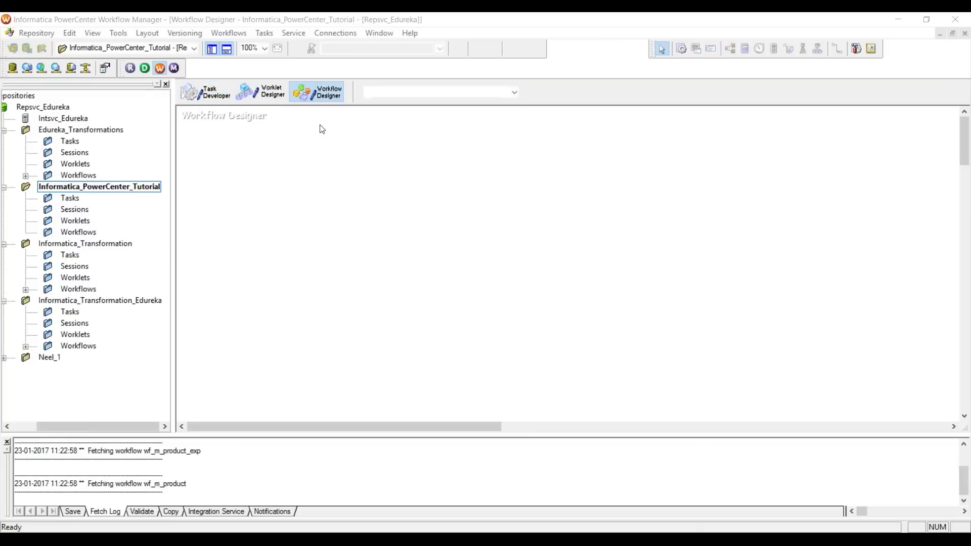
{"action": "left_click", "coordinate": [263, 90]}
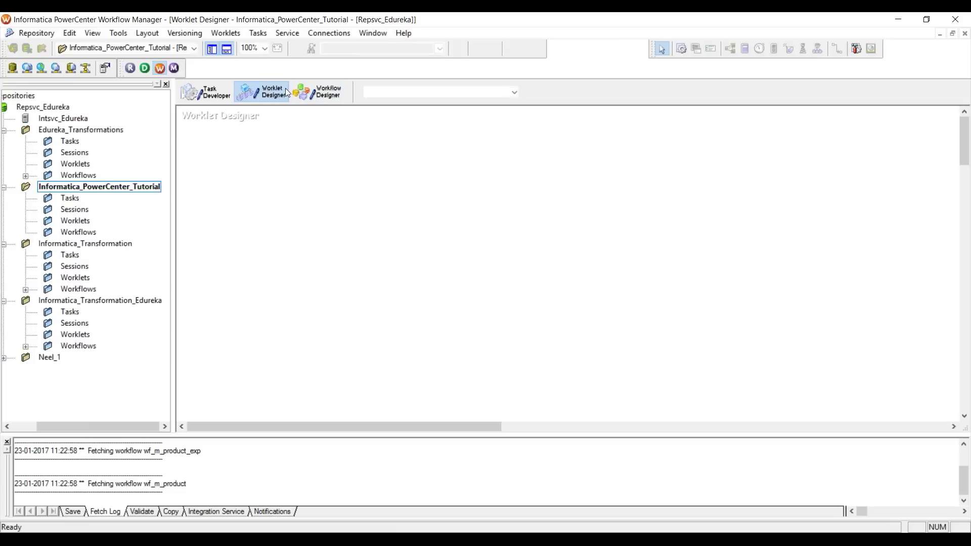
{"action": "left_click", "coordinate": [318, 94]}
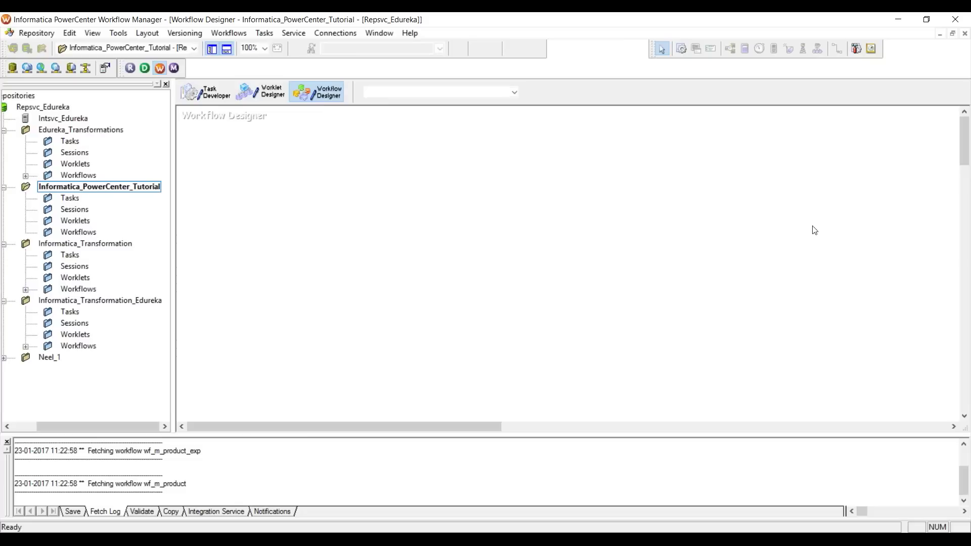
{"action": "left_click", "coordinate": [704, 157]}
Step: Create a new workflow named wf_m_product_exp and select its Start task
{"action": "left_click", "coordinate": [232, 34]}
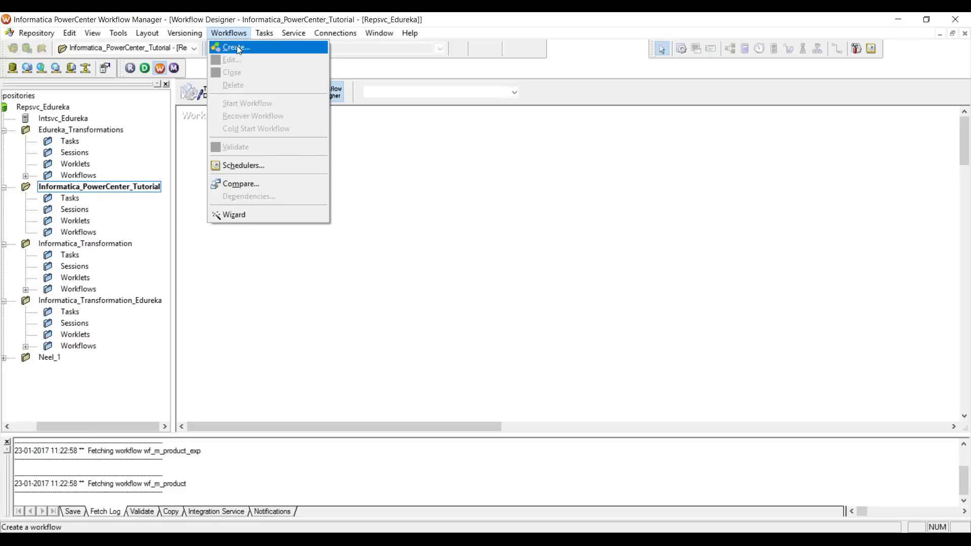
{"action": "left_click", "coordinate": [237, 46]}
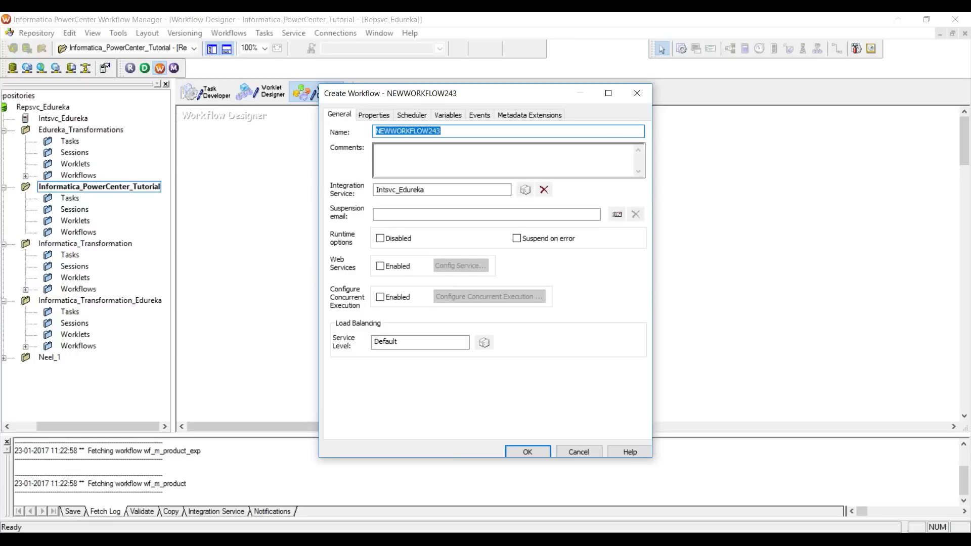
{"action": "key", "text": "BackSpace"}
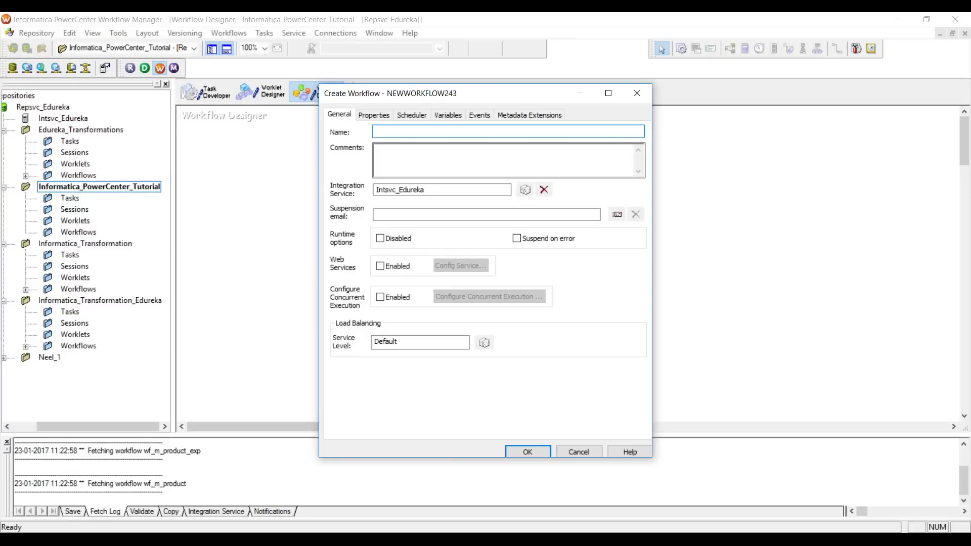
{"action": "type", "text": "wf_m_product_exp"}
{"action": "left_click", "coordinate": [541, 451]}
{"action": "left_click", "coordinate": [247, 178]}
{"action": "left_click", "coordinate": [238, 168]}
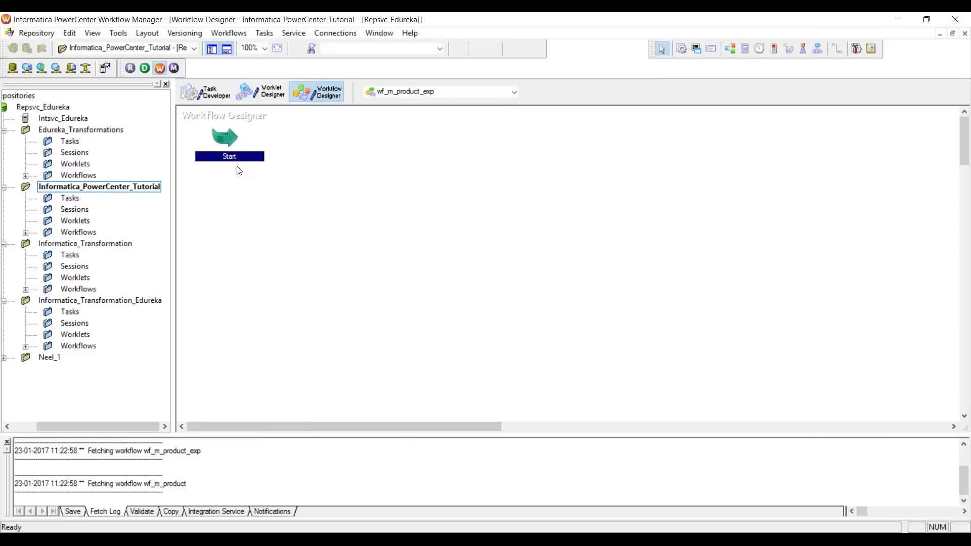
Step: Drag the Start task down and to the right on the workflow canvas
{"action": "left_click_drag", "start_coordinate": [238, 169], "coordinate": [265, 226]}
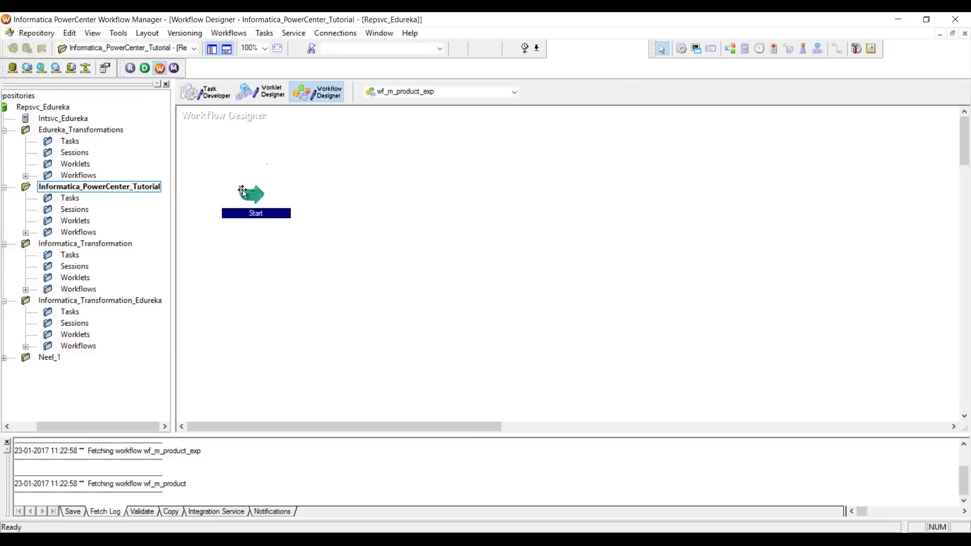
{"action": "mouse_move", "coordinate": [243, 191]}
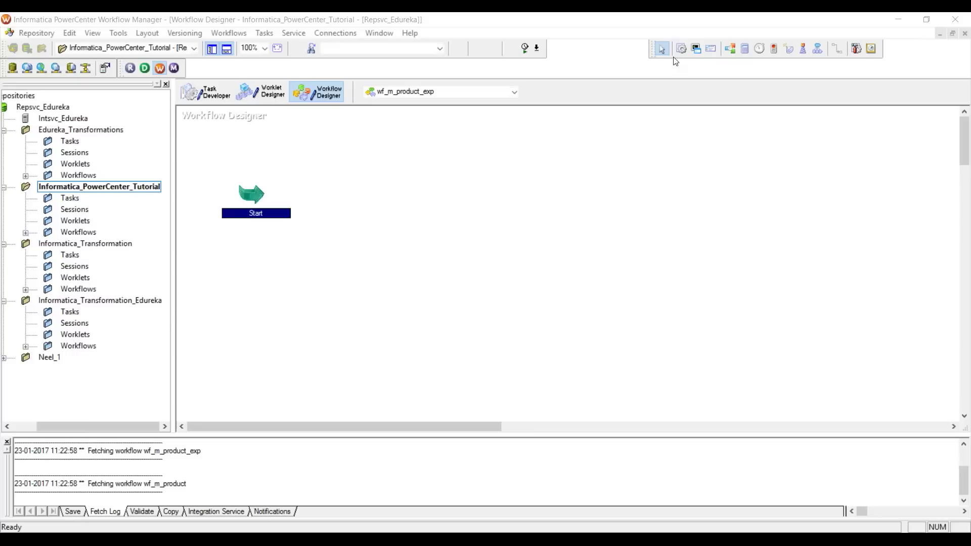
Step: Add session s_m_products_exp using mapping m_products_exp beside the Start task
{"action": "left_click", "coordinate": [512, 136]}
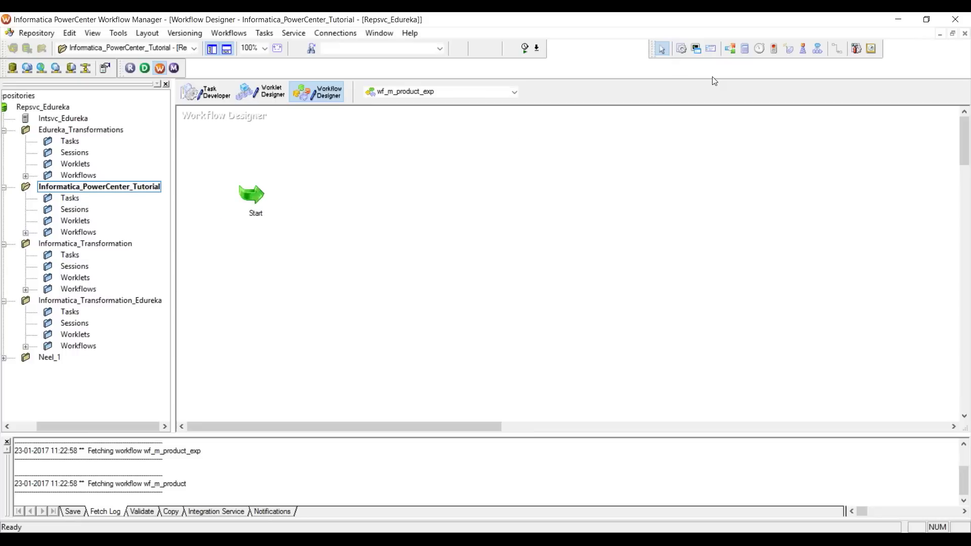
{"action": "left_click", "coordinate": [682, 49]}
{"action": "left_click", "coordinate": [390, 197]}
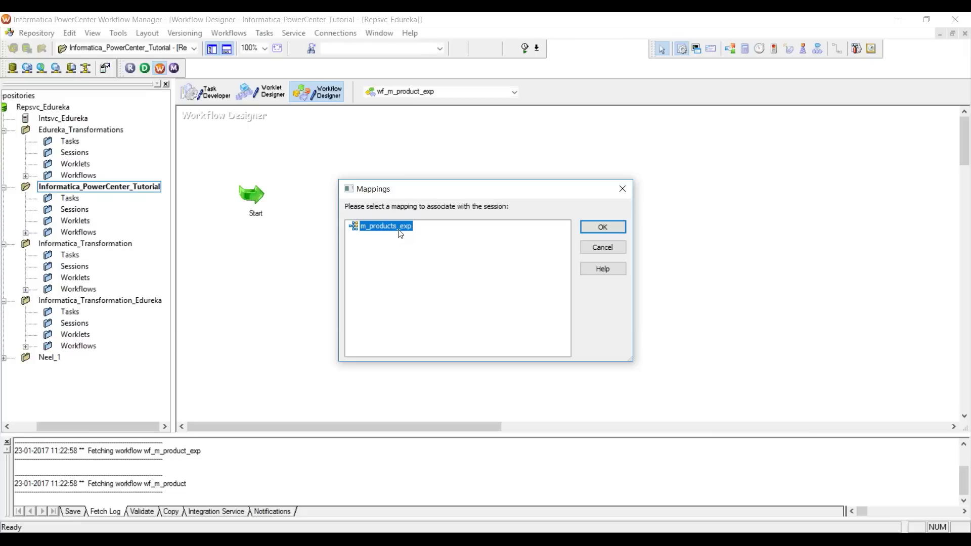
{"action": "left_click", "coordinate": [596, 230]}
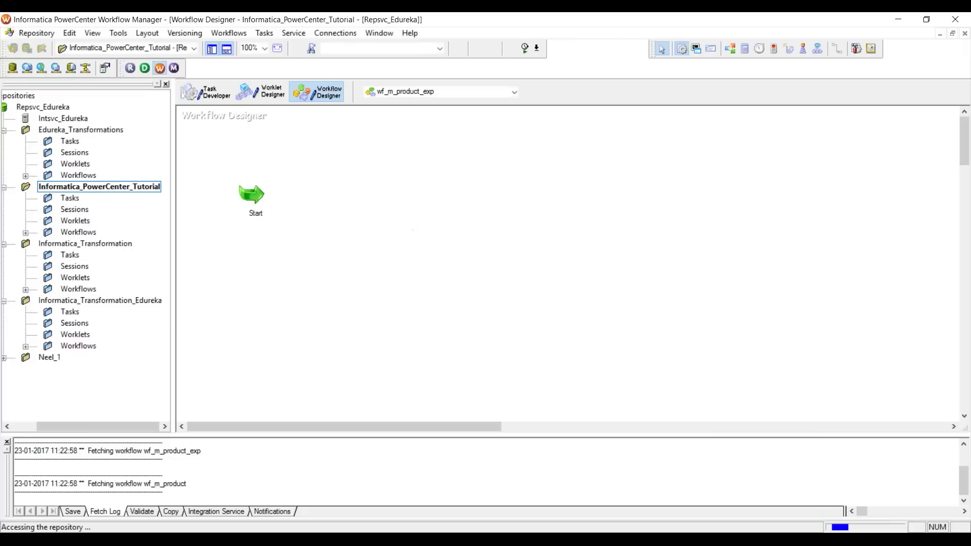
{"action": "double_click", "coordinate": [410, 227]}
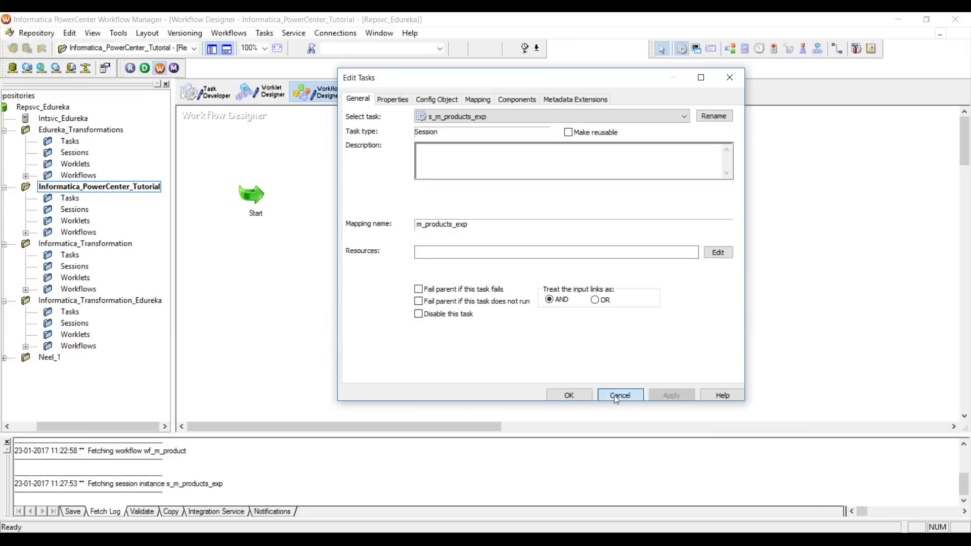
{"action": "left_click", "coordinate": [621, 395]}
{"action": "left_click_drag", "start_coordinate": [420, 209], "coordinate": [419, 196]}
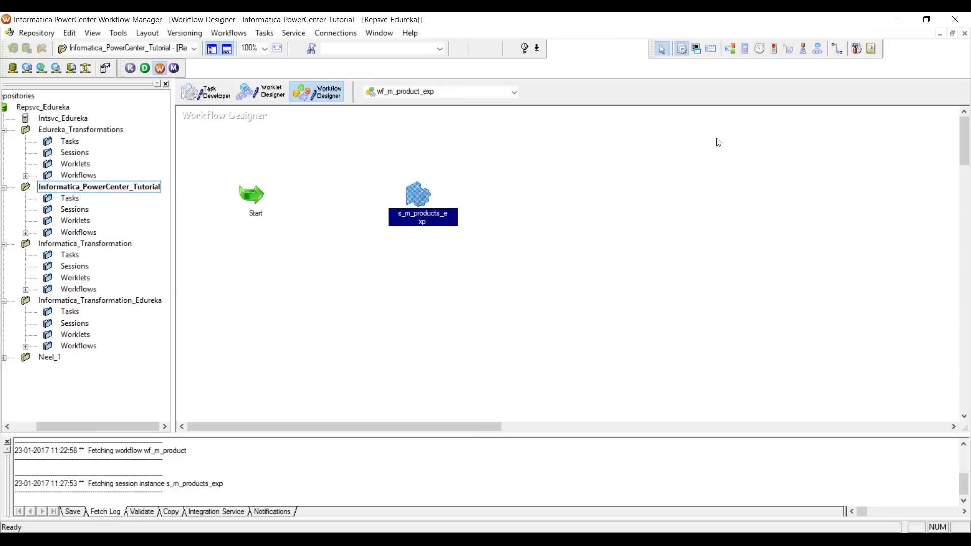
Step: Link Start to s_m_products_exp and arrange the workflow vertically
{"action": "left_click", "coordinate": [838, 49]}
{"action": "left_click", "coordinate": [838, 50]}
{"action": "left_click_drag", "start_coordinate": [253, 196], "coordinate": [422, 197]}
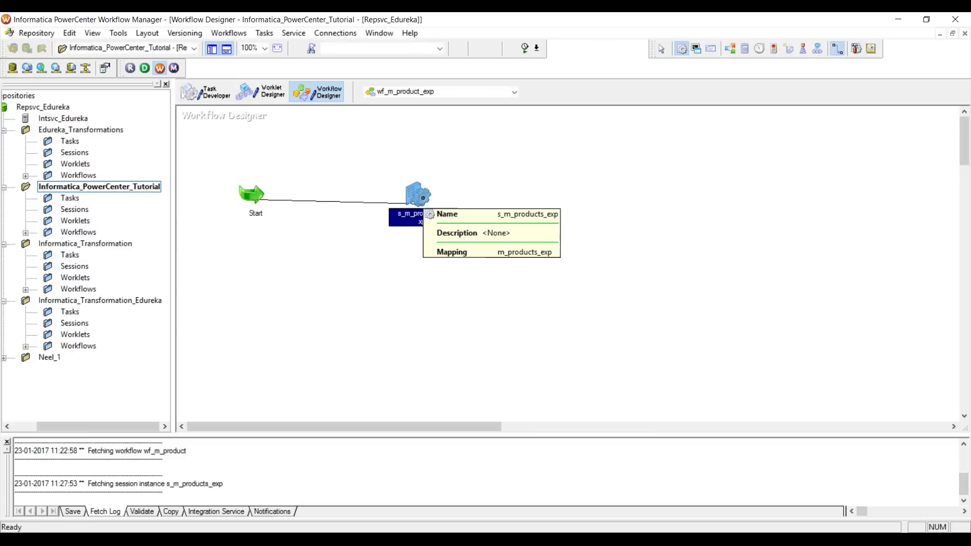
{"action": "right_click", "coordinate": [473, 174]}
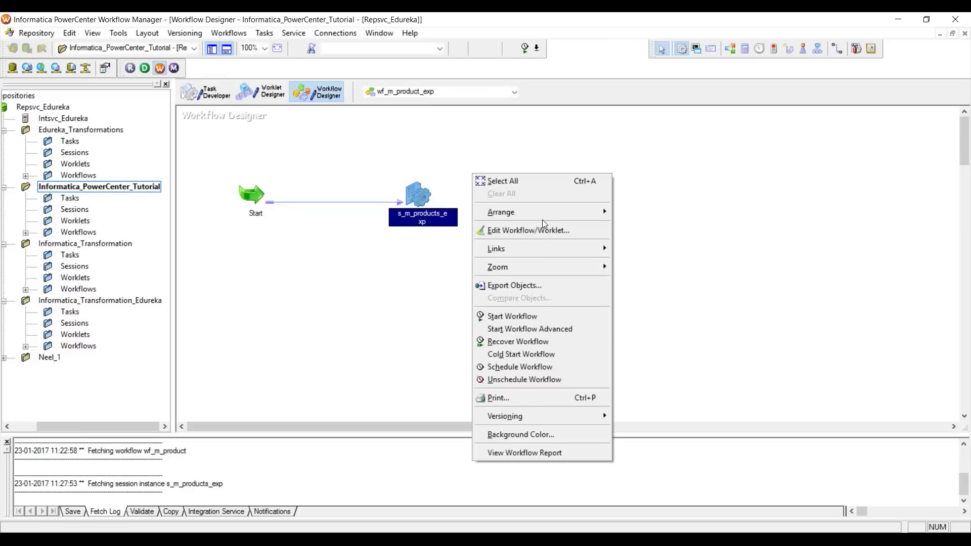
{"action": "mouse_move", "coordinate": [582, 212]}
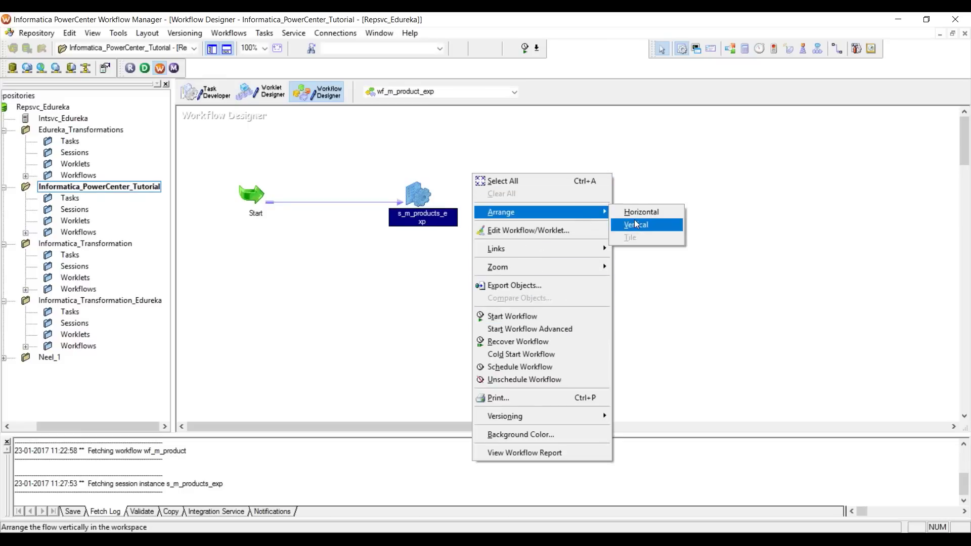
{"action": "left_click", "coordinate": [635, 224]}
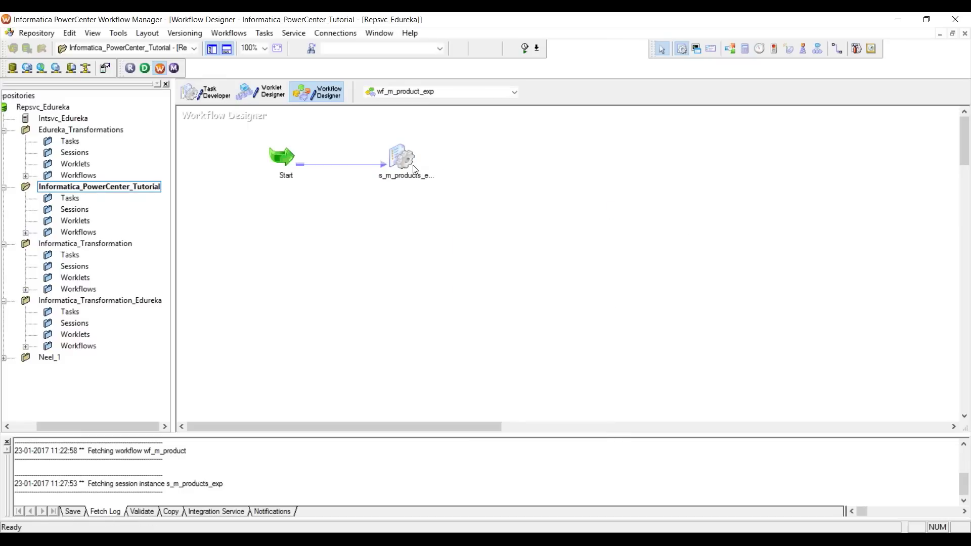
Step: Open the s_m_products_exp session and decline making it reusable
{"action": "mouse_move", "coordinate": [400, 162]}
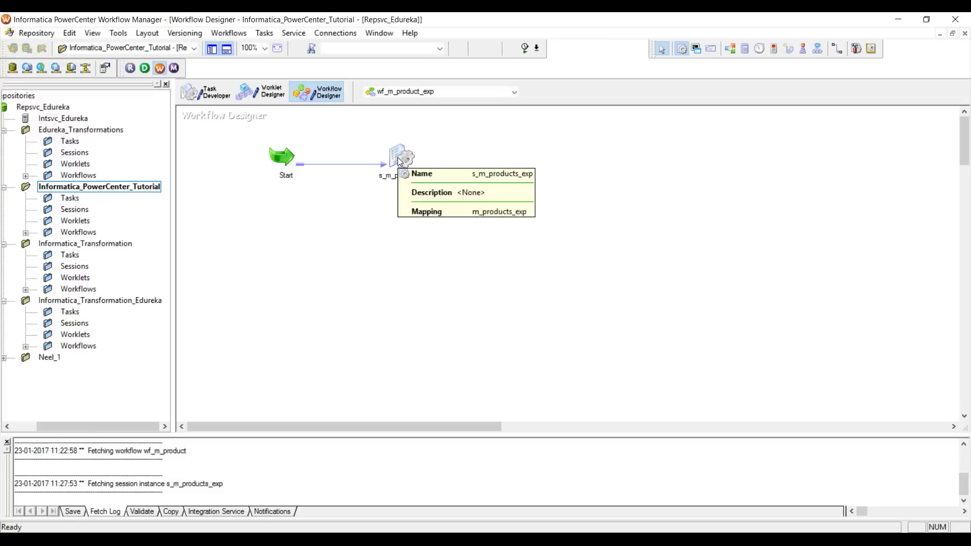
{"action": "double_click", "coordinate": [400, 162]}
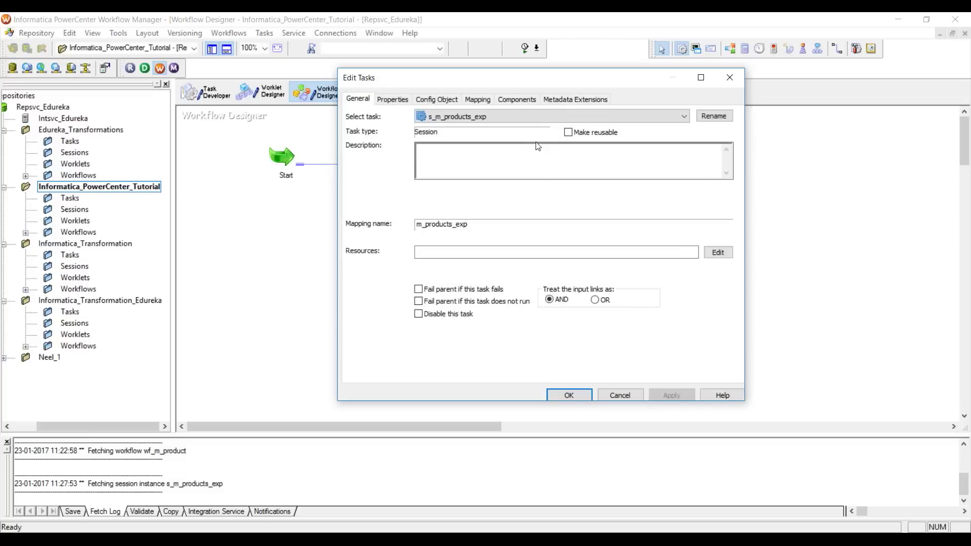
{"action": "left_click", "coordinate": [569, 133]}
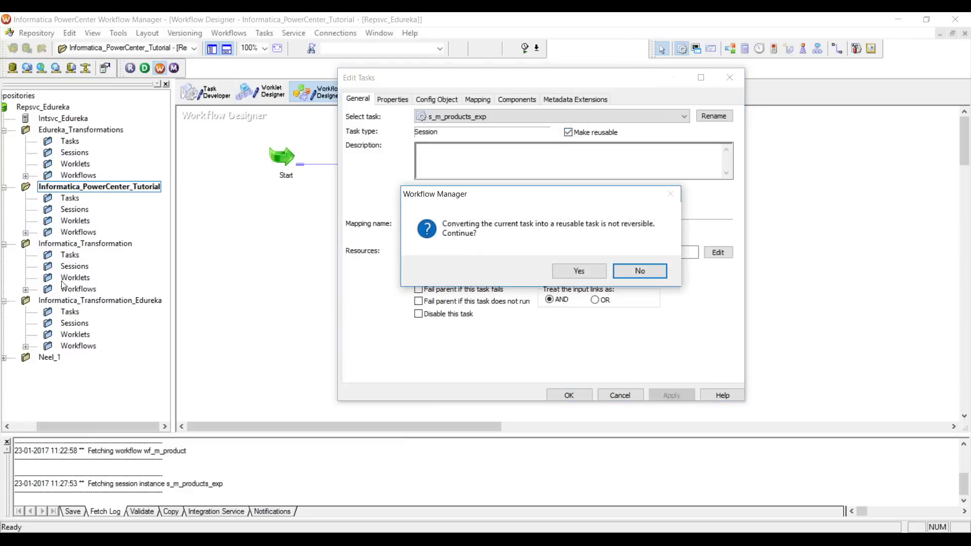
{"action": "left_click", "coordinate": [640, 270]}
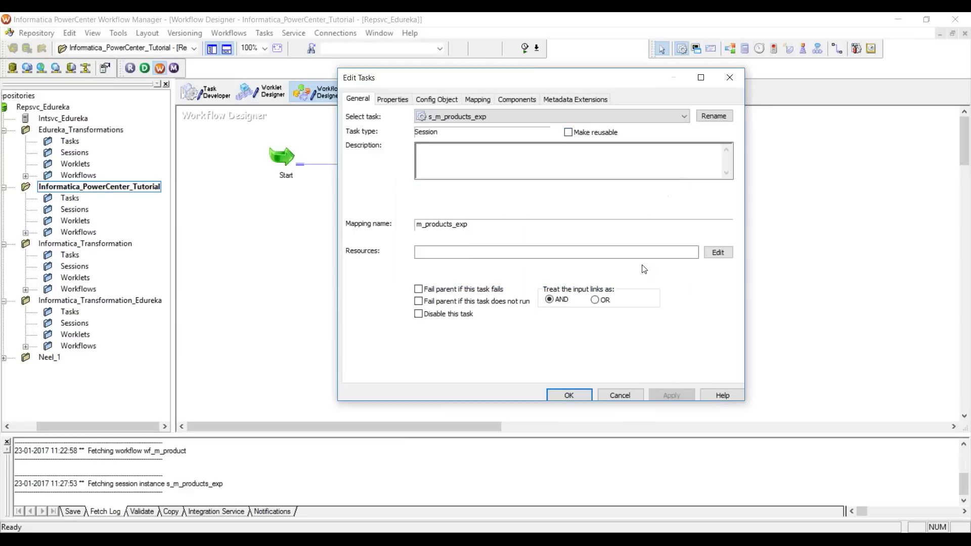
Step: Review the session's Properties and Config Object tabs, ending on the Mapping tab
{"action": "left_click", "coordinate": [393, 99]}
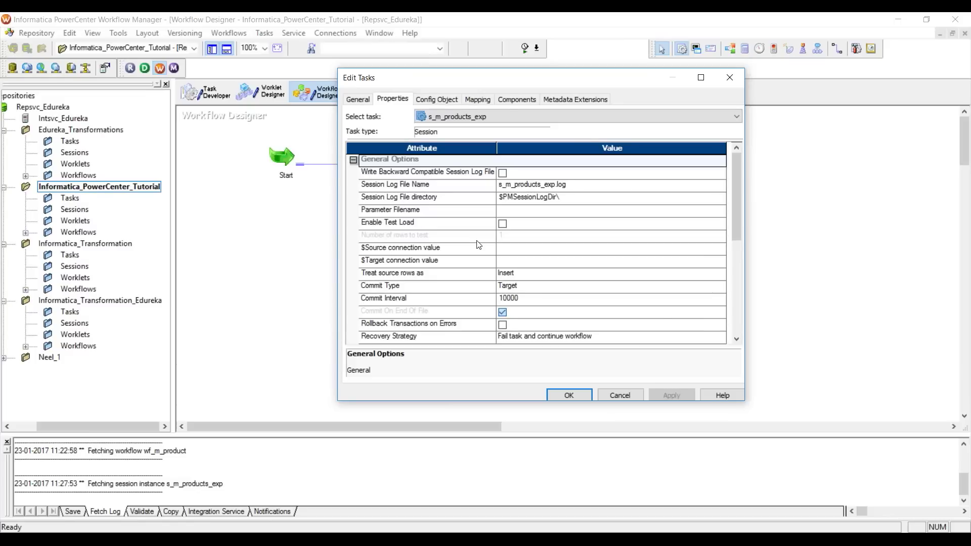
{"action": "scroll", "coordinate": [478, 245], "scroll_direction": "down", "scroll_amount": 4}
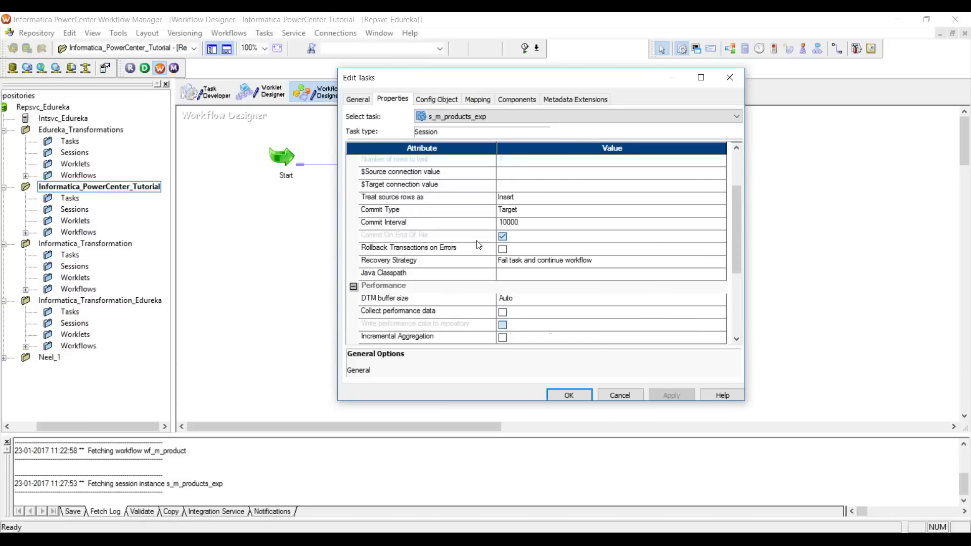
{"action": "scroll", "coordinate": [478, 244], "scroll_direction": "down", "scroll_amount": 2}
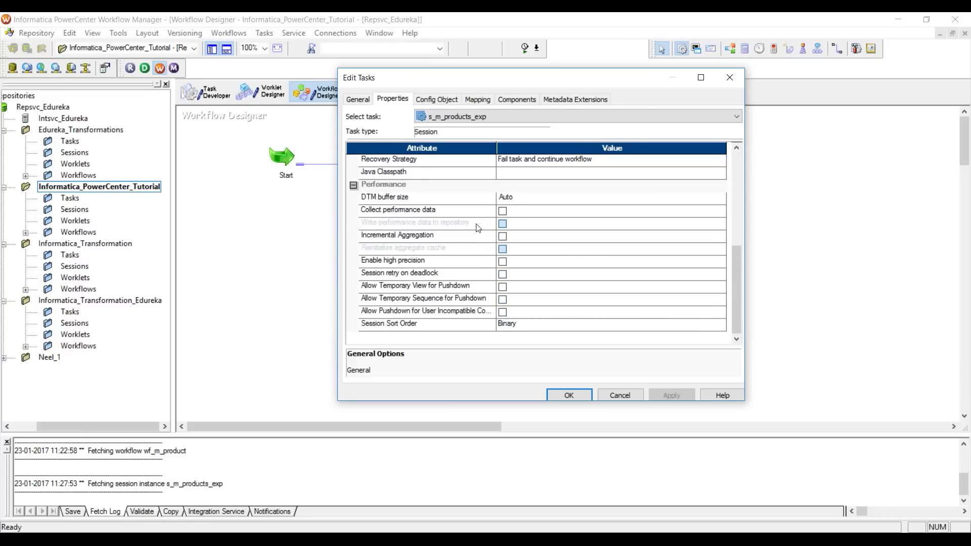
{"action": "left_click", "coordinate": [436, 101]}
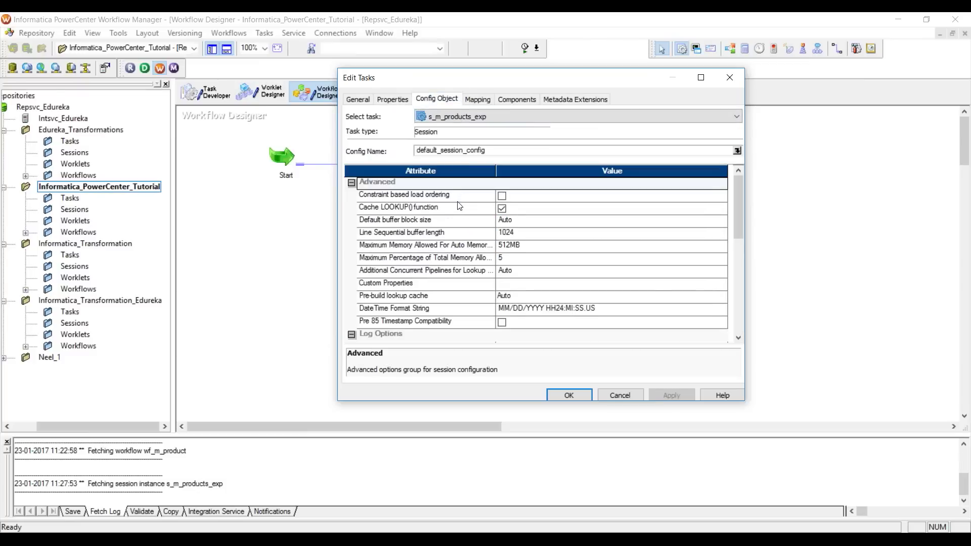
{"action": "scroll", "coordinate": [460, 206], "scroll_direction": "down", "scroll_amount": 2}
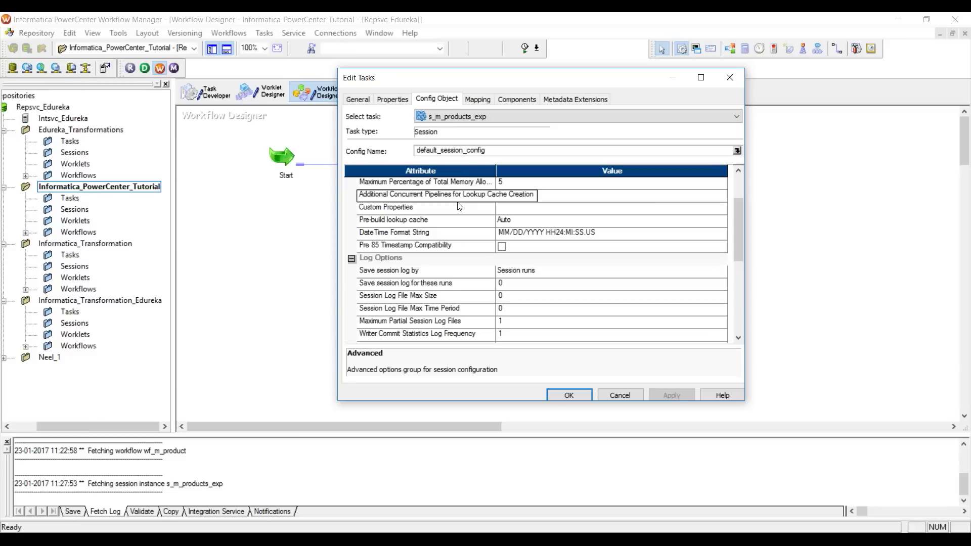
{"action": "scroll", "coordinate": [460, 206], "scroll_direction": "down", "scroll_amount": 4}
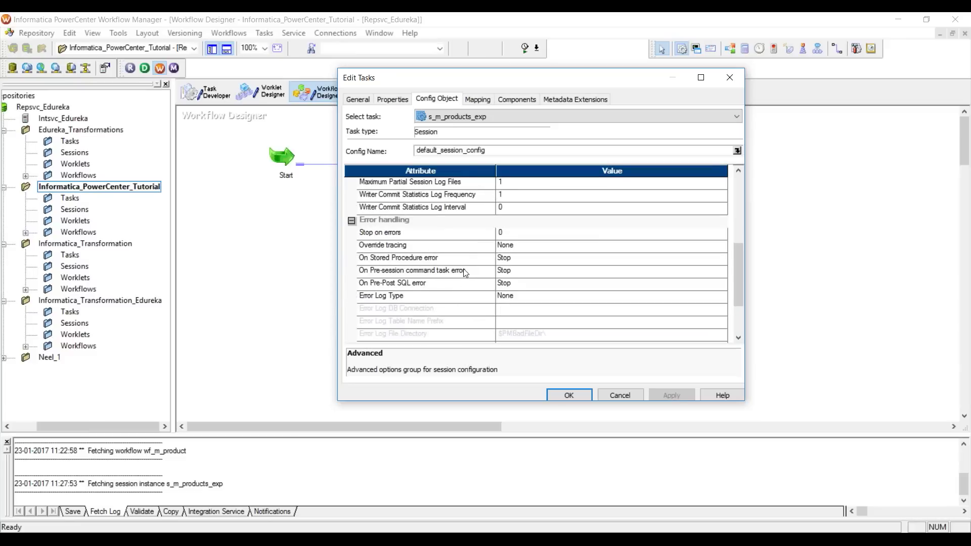
{"action": "scroll", "coordinate": [463, 270], "scroll_direction": "up", "scroll_amount": 6}
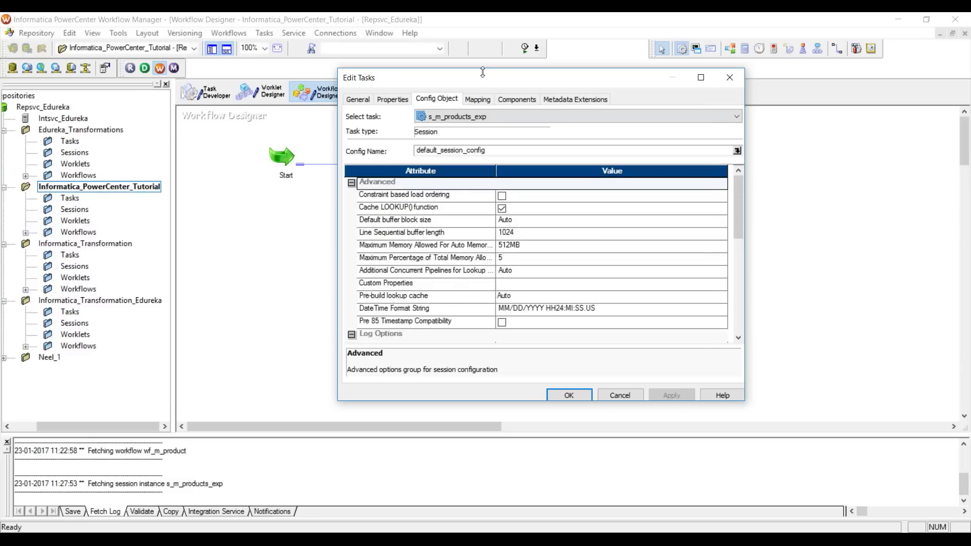
{"action": "left_click", "coordinate": [476, 101]}
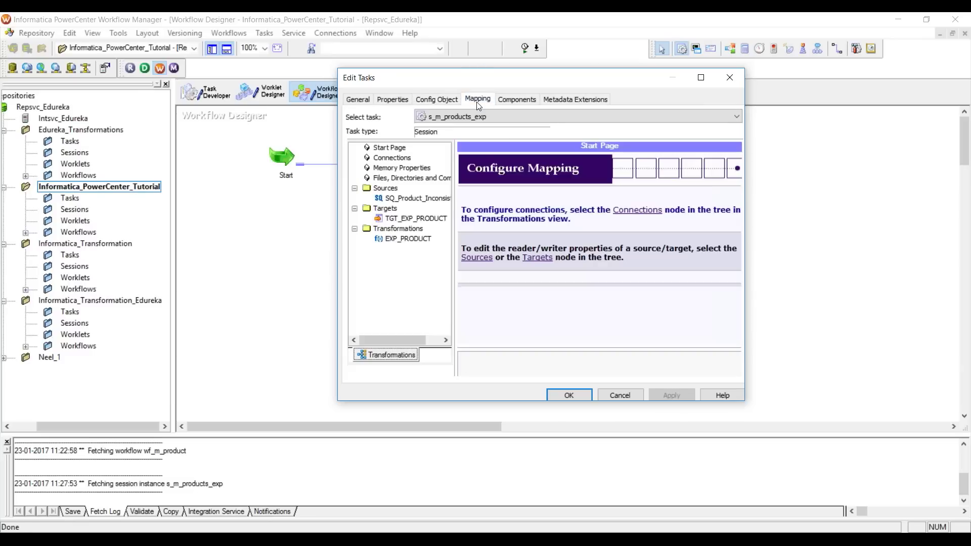
Step: Inspect settings for SQ_Product_Inconsistent, TGT_EXP_PRODUCT and EXP_PRODUCT on the Mapping tab
{"action": "left_click", "coordinate": [424, 201]}
{"action": "left_click", "coordinate": [420, 221]}
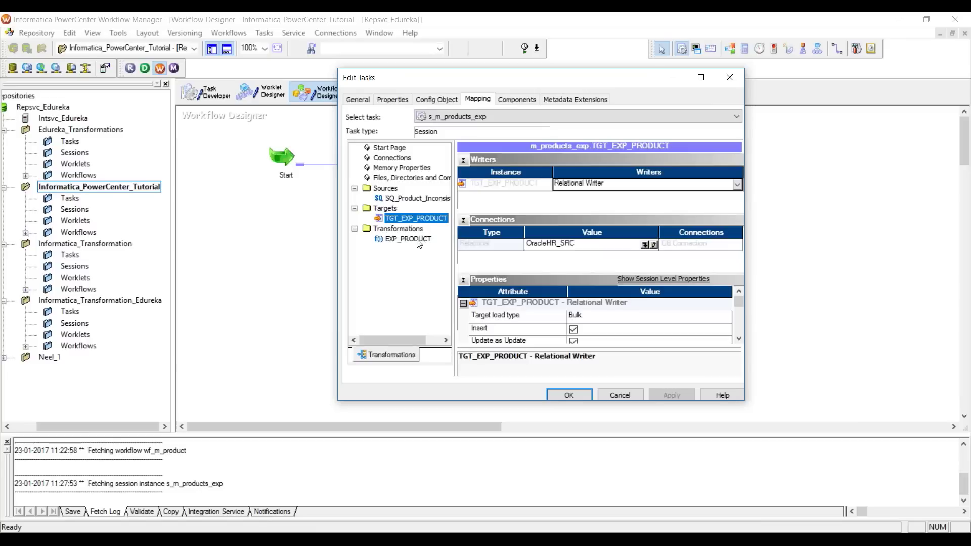
{"action": "left_click", "coordinate": [417, 240]}
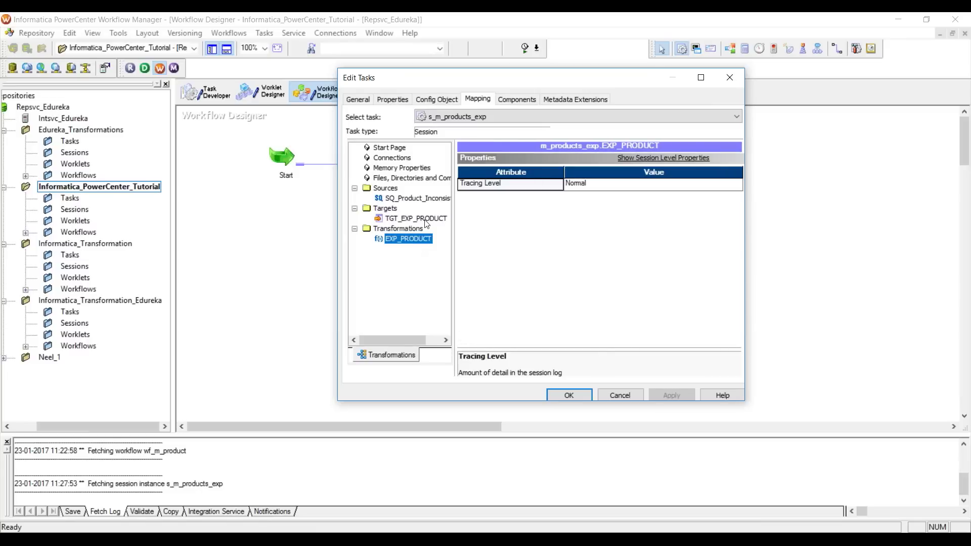
{"action": "left_click", "coordinate": [427, 220]}
{"action": "left_click", "coordinate": [425, 200]}
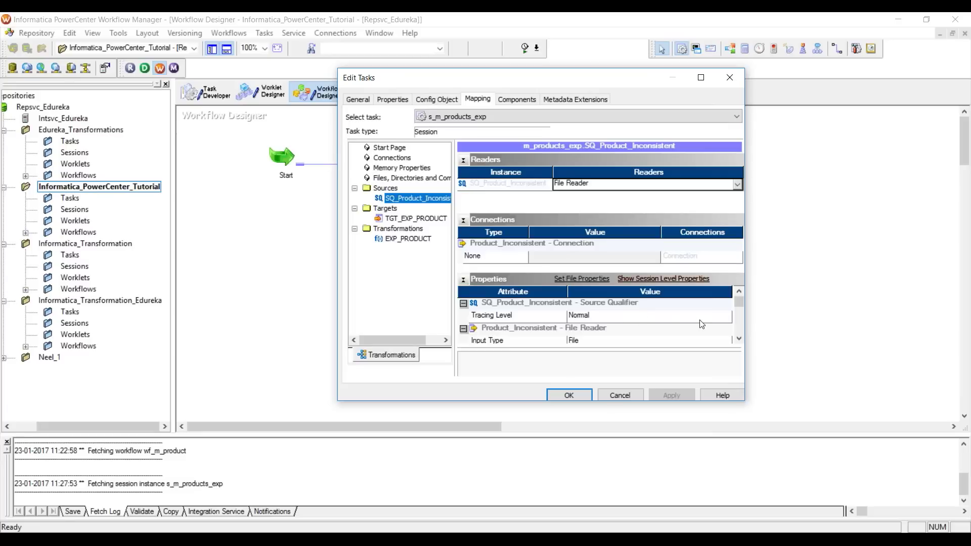
{"action": "left_click", "coordinate": [739, 339]}
{"action": "left_click", "coordinate": [739, 338]}
{"action": "left_click", "coordinate": [739, 339]}
{"action": "left_click", "coordinate": [740, 338]}
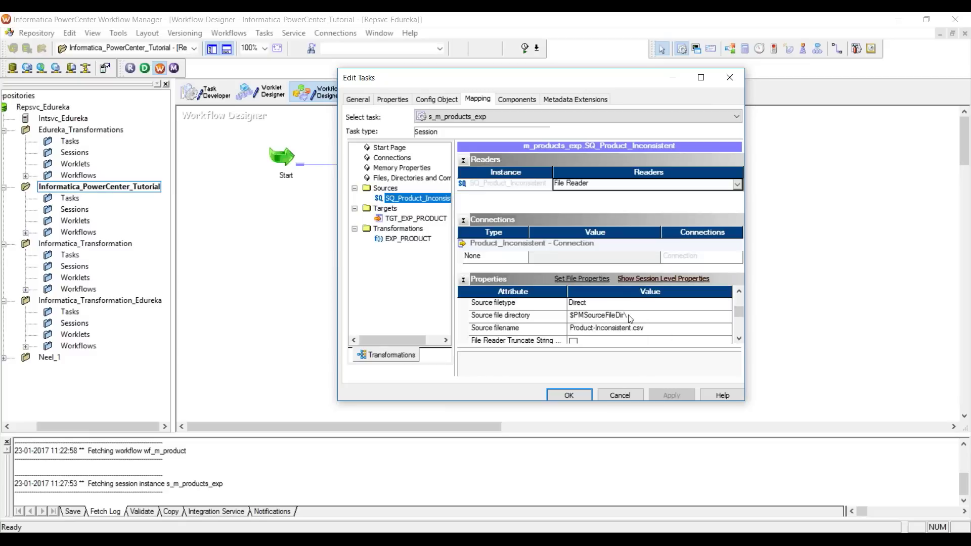
Step: Set TGT_EXP_PRODUCT's relational connection to OracleHR_TGT instead of OracleHR_SRC
{"action": "left_click", "coordinate": [442, 221]}
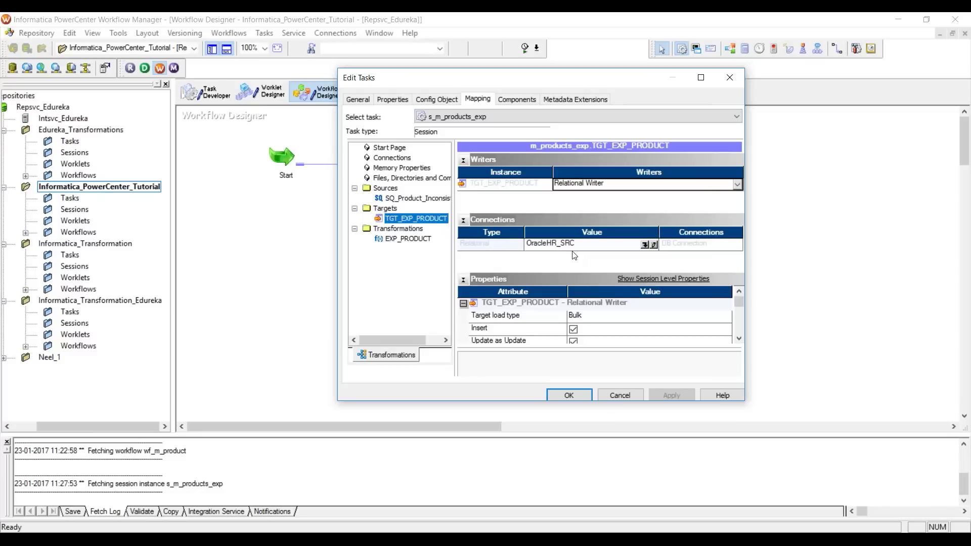
{"action": "left_click", "coordinate": [654, 245]}
{"action": "key", "text": "Escape"}
{"action": "left_click", "coordinate": [644, 245]}
{"action": "left_click", "coordinate": [476, 247]}
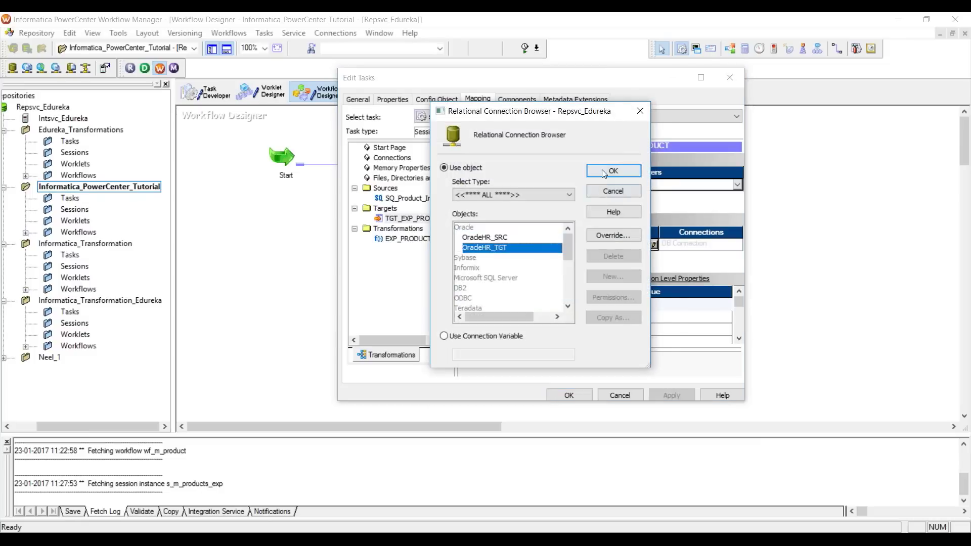
{"action": "left_click", "coordinate": [607, 169]}
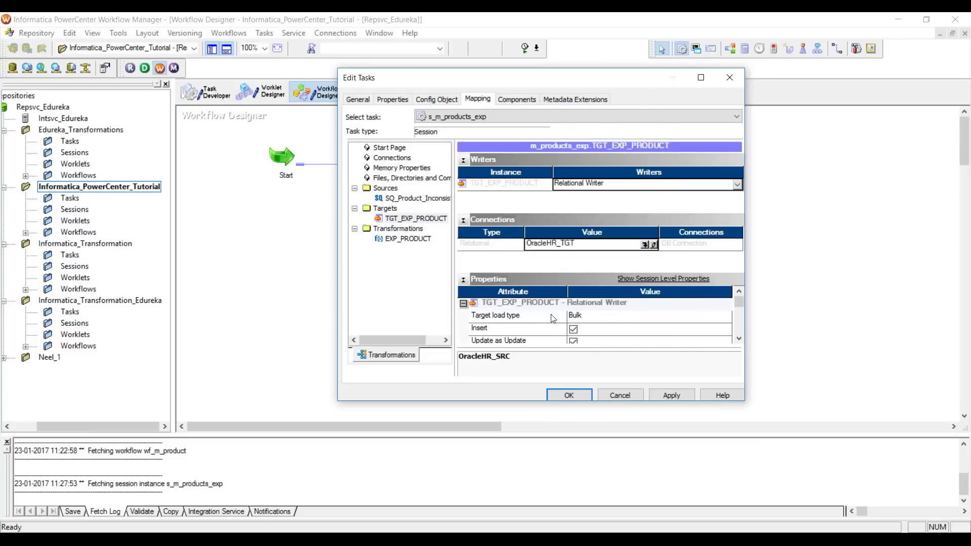
Step: Keep TGT_EXP_PRODUCT's target load type at Bulk, then apply and close the session editor
{"action": "left_click", "coordinate": [585, 316]}
{"action": "left_click", "coordinate": [590, 317]}
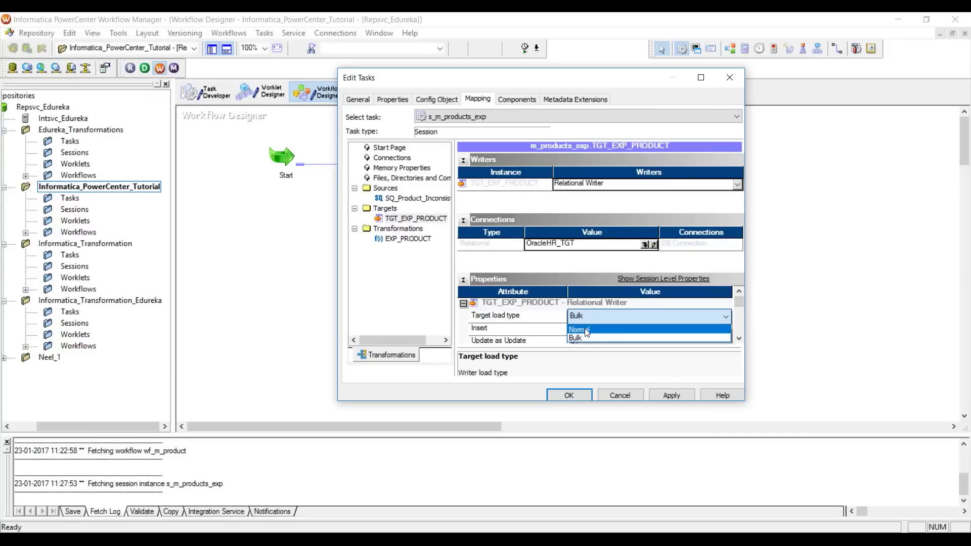
{"action": "left_click", "coordinate": [589, 321]}
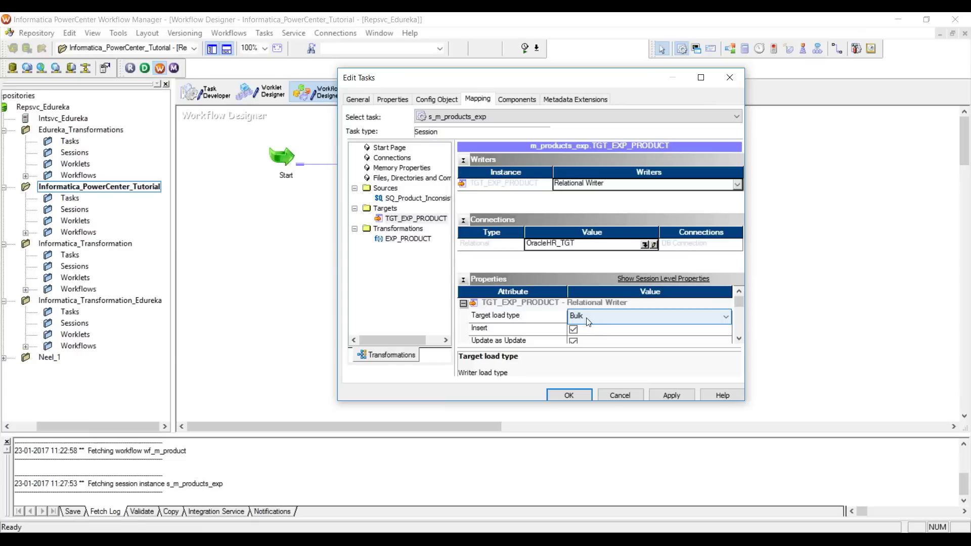
{"action": "left_click", "coordinate": [588, 319]}
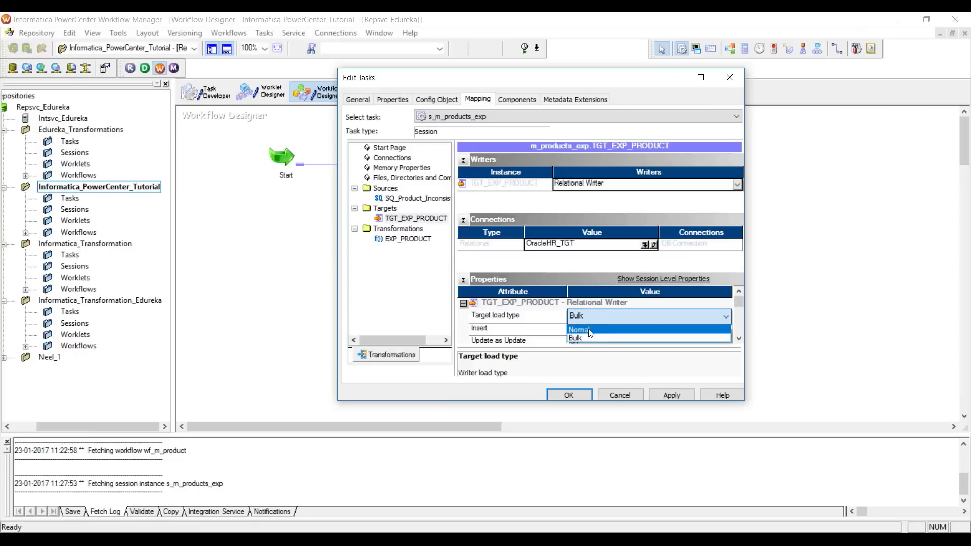
{"action": "left_click", "coordinate": [589, 339]}
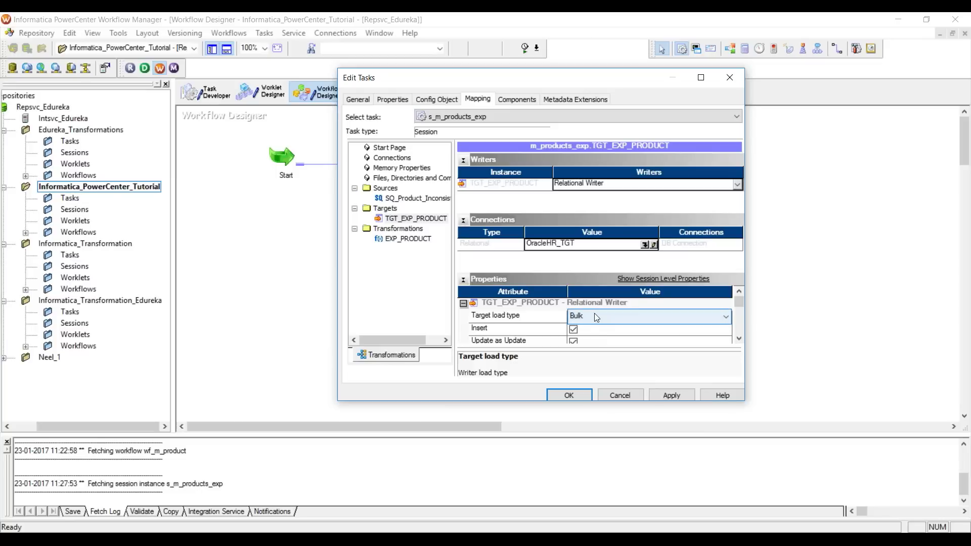
{"action": "scroll", "coordinate": [594, 314], "scroll_direction": "up", "scroll_amount": 1}
{"action": "scroll", "coordinate": [670, 326], "scroll_direction": "down", "scroll_amount": 3}
{"action": "scroll", "coordinate": [669, 355], "scroll_direction": "up", "scroll_amount": 3}
{"action": "left_click", "coordinate": [662, 314]}
{"action": "left_click", "coordinate": [655, 338]}
{"action": "left_click", "coordinate": [672, 396]}
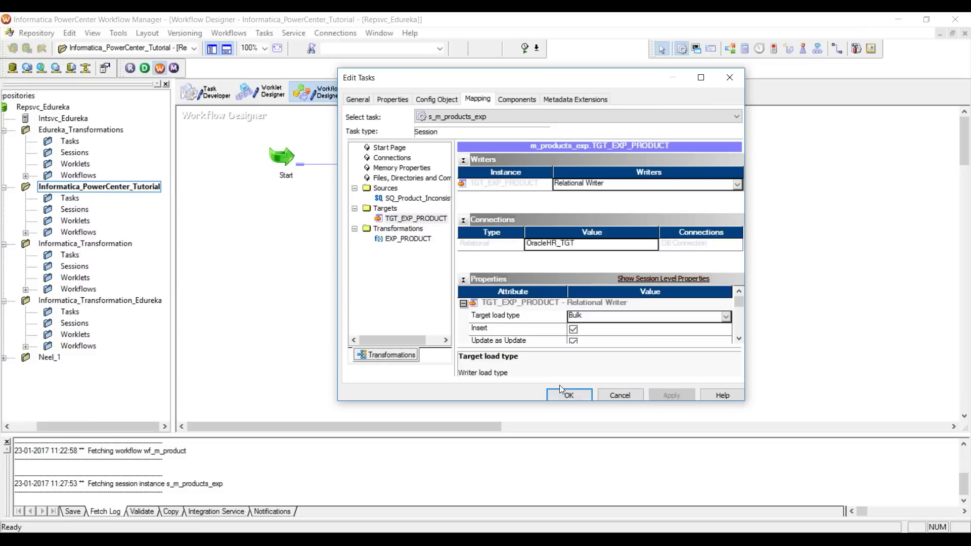
{"action": "left_click", "coordinate": [568, 394]}
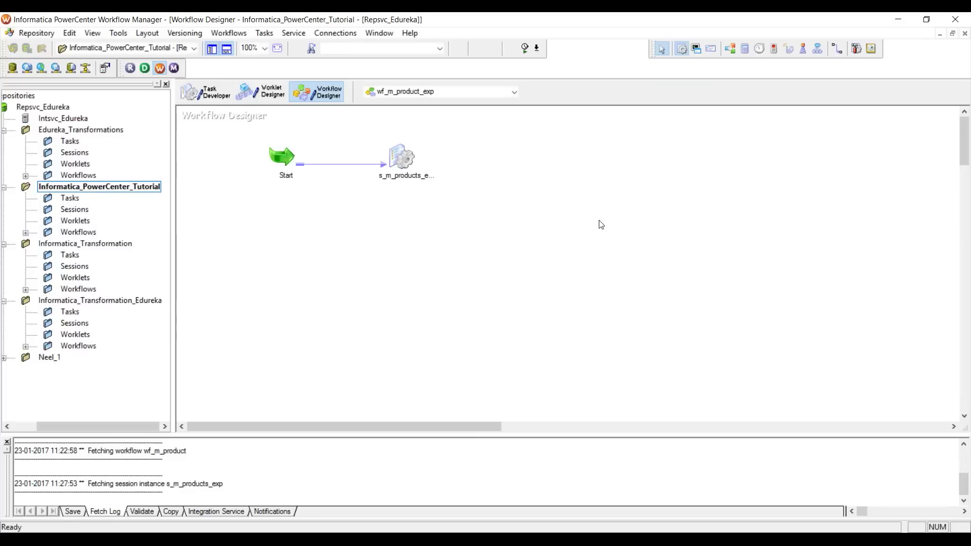
Step: Save wf_m_product_exp to the repository and switch to the Workflow Monitor overview slide
{"action": "key", "text": "ctrl+s"}
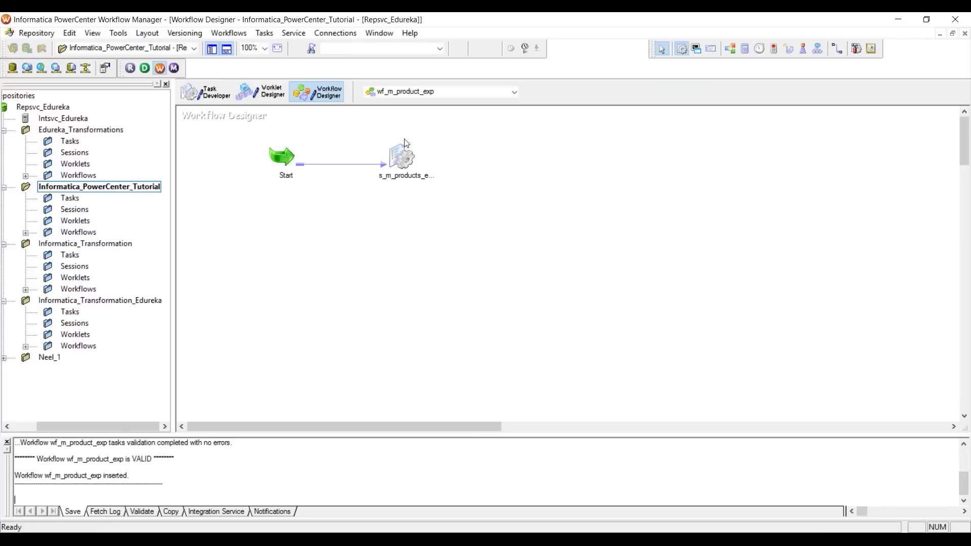
{"action": "mouse_move", "coordinate": [393, 157]}
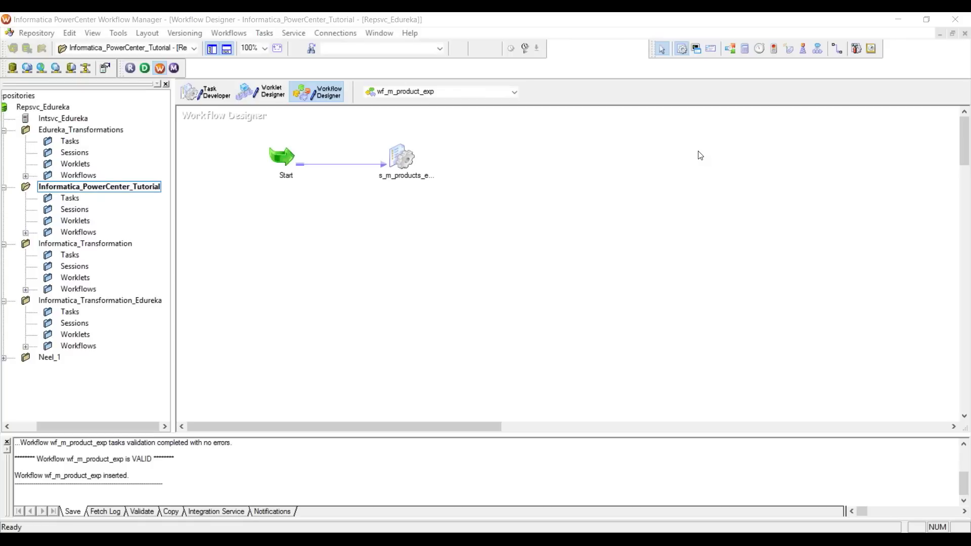
{"action": "key", "text": "alt+Tab"}
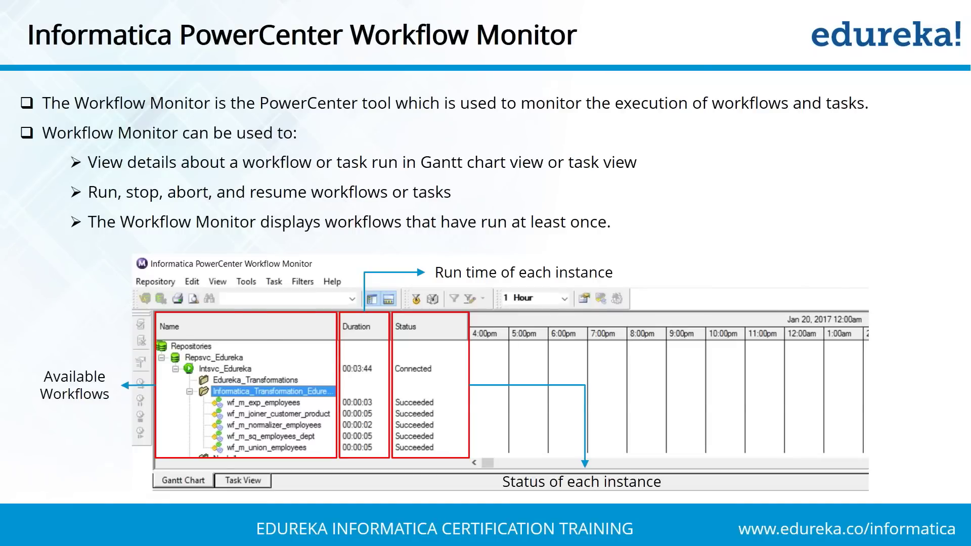
Step: Return from the slide deck to the wf_m_product_exp canvas in Workflow Manager
{"action": "key", "text": "alt+Tab"}
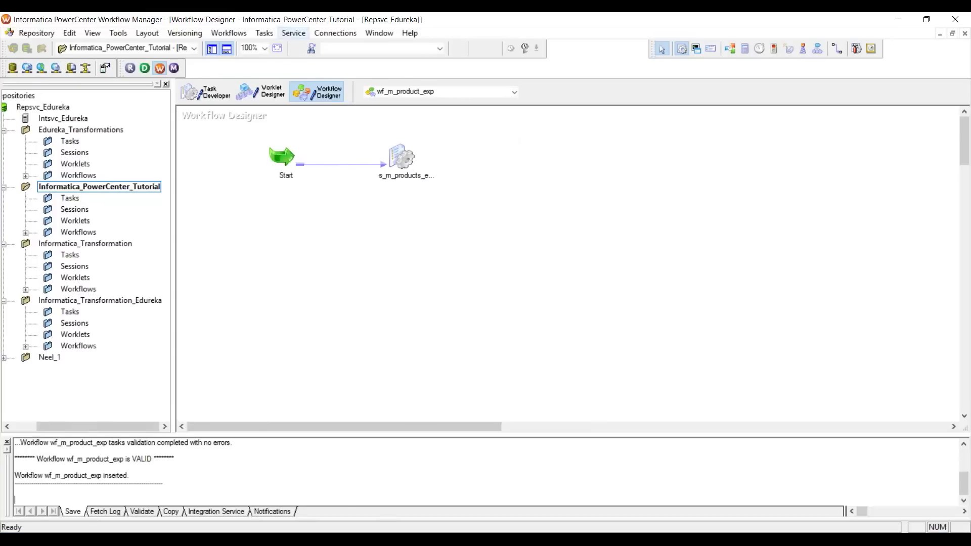
Step: Start workflow wf_m_product_exp from the canvas so it runs in Workflow Monitor
{"action": "left_click", "coordinate": [229, 33]}
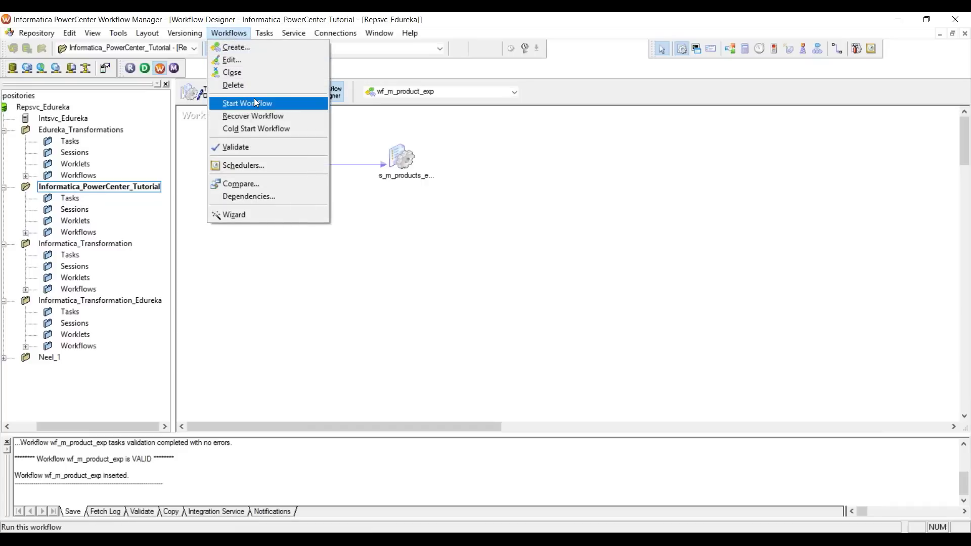
{"action": "right_click", "coordinate": [483, 147]}
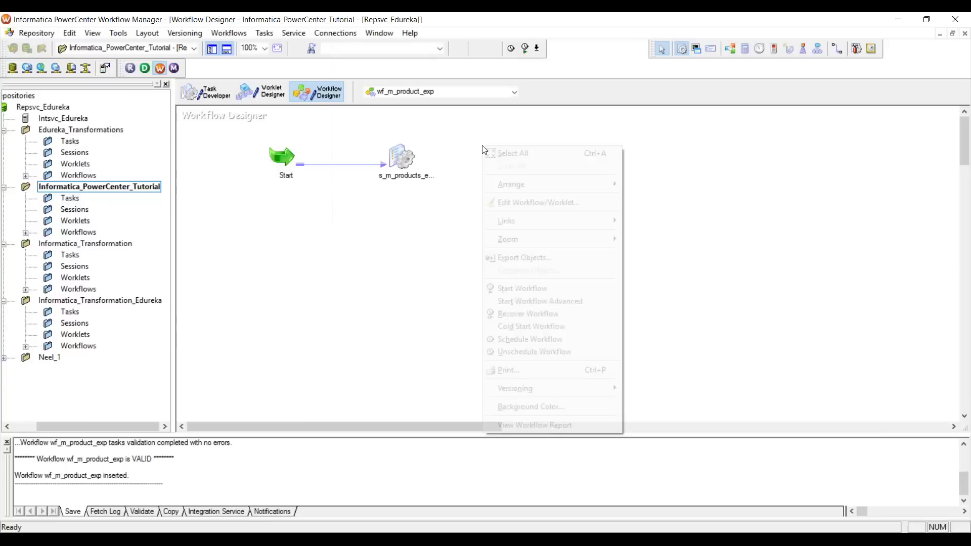
{"action": "left_click", "coordinate": [548, 287]}
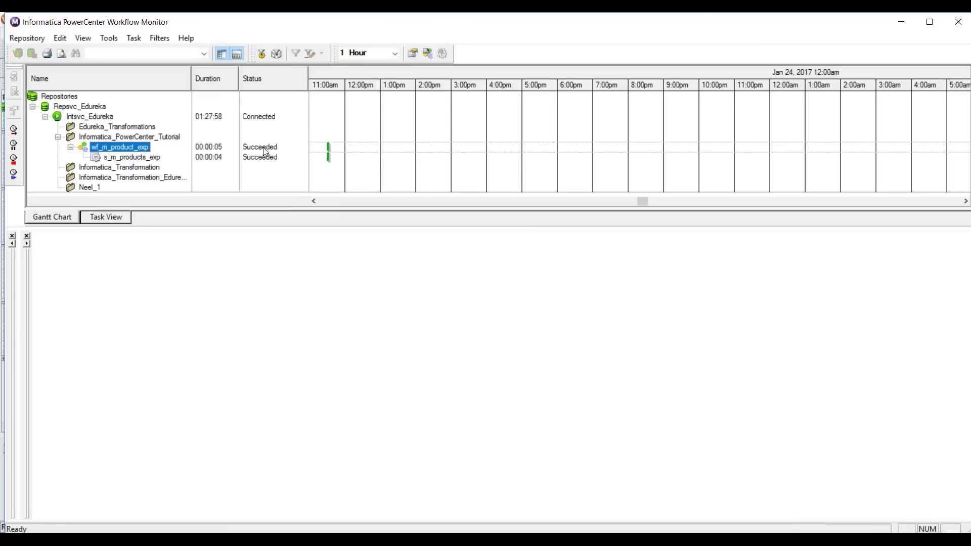
Step: Show run properties of session s_m_products_exp with source/target statistics of 200 rows each
{"action": "left_click", "coordinate": [145, 158]}
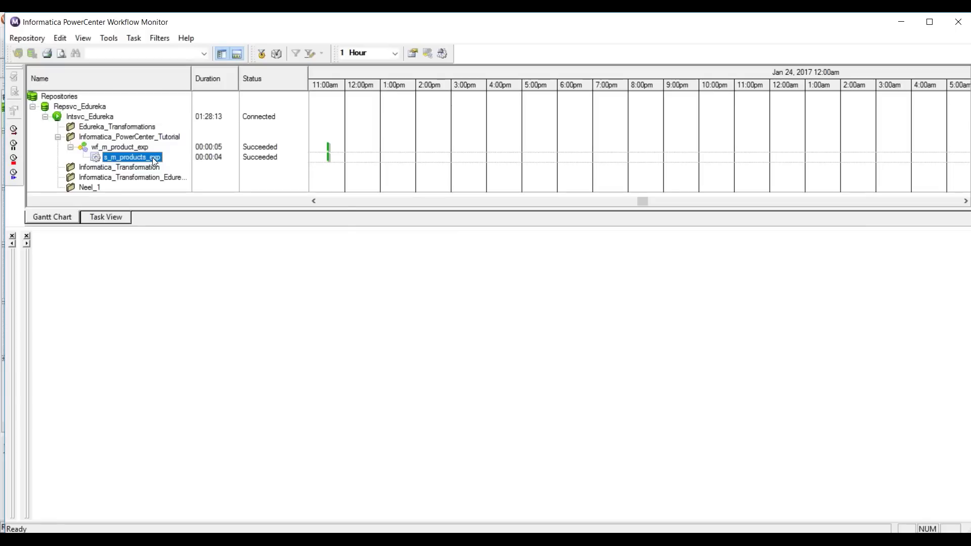
{"action": "right_click", "coordinate": [154, 161]}
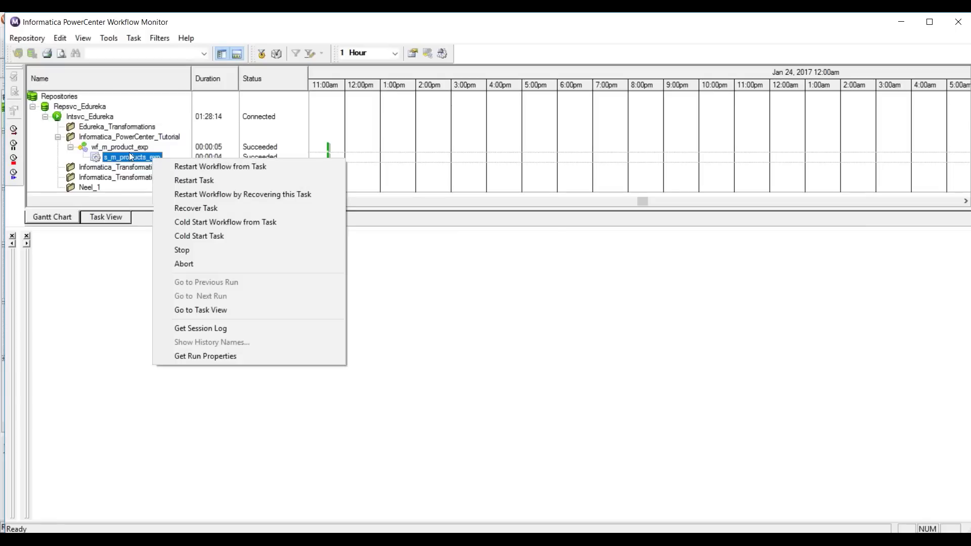
{"action": "left_click", "coordinate": [213, 358]}
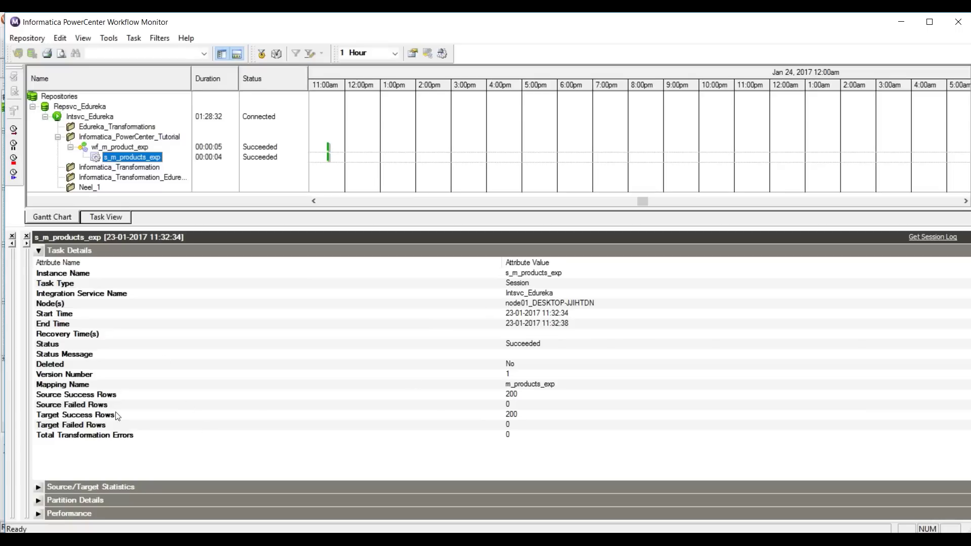
{"action": "left_click", "coordinate": [38, 487]}
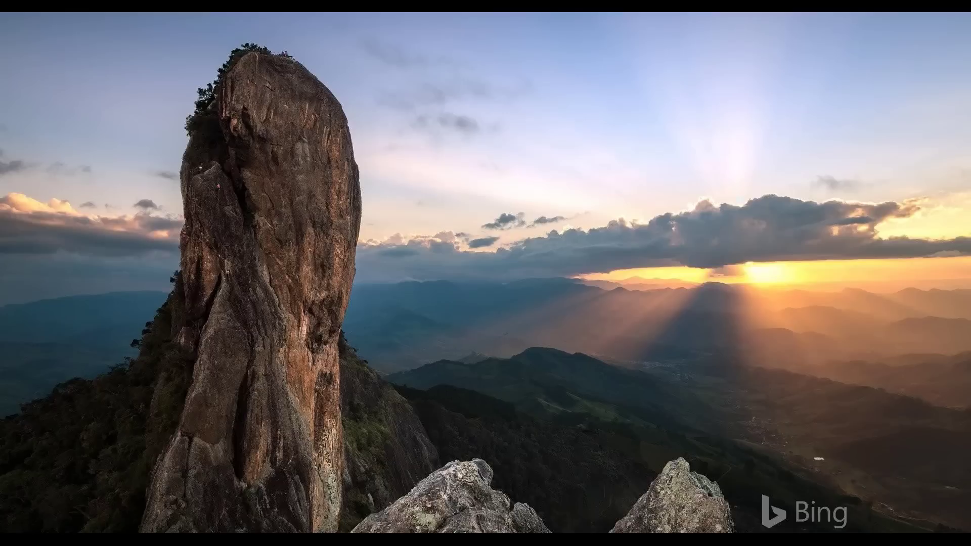
Step: In SQL Developer on ORACLEXE_HR_TGT, run select * from tgt_exp_product
{"action": "double_click", "coordinate": [170, 279]}
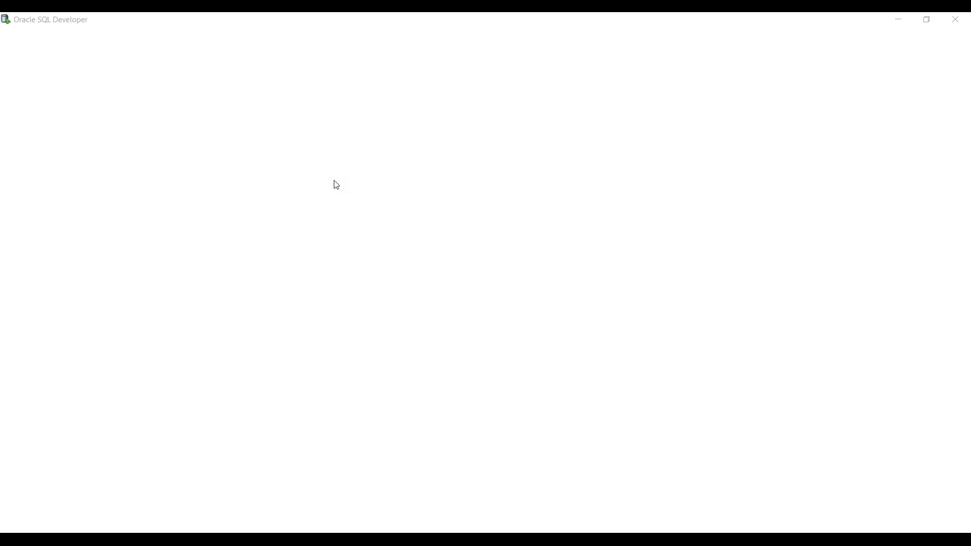
{"action": "left_click", "coordinate": [80, 156]}
{"action": "double_click", "coordinate": [38, 158]}
{"action": "type", "text": "select * from"}
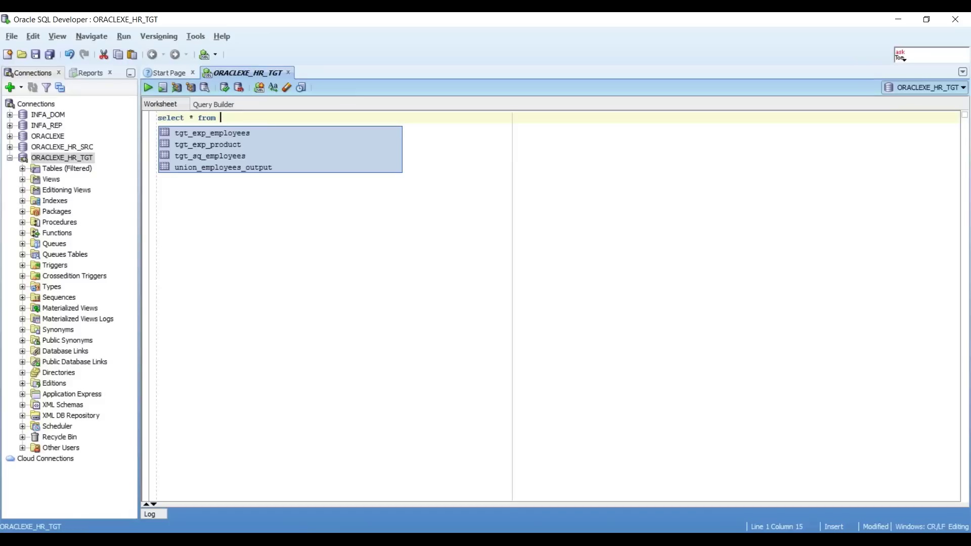
{"action": "key", "text": "Down"}
{"action": "key", "text": "Return"}
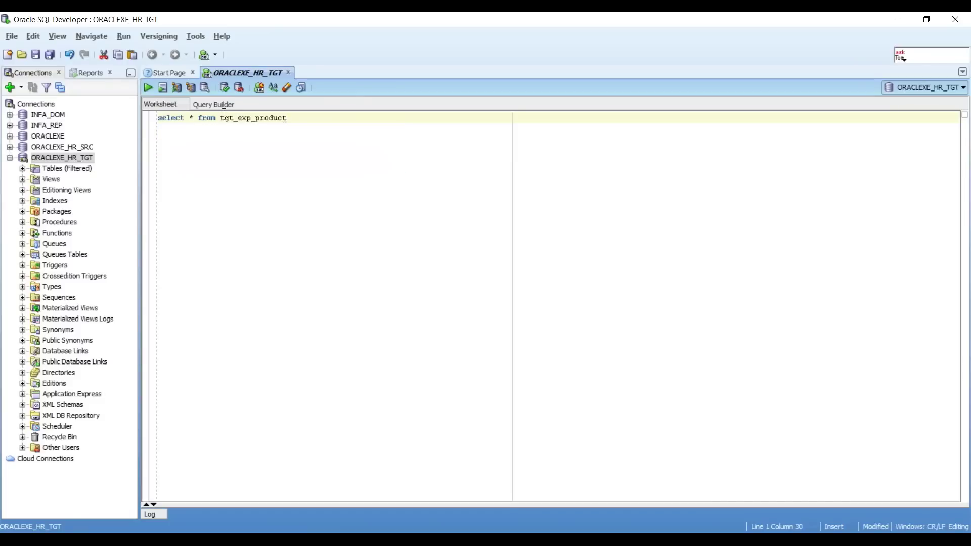
{"action": "key", "text": "ctrl+Return"}
Step: Filter the results to rows where INCONSISTENCY_FLAG is YES
{"action": "left_click_drag", "start_coordinate": [722, 175], "coordinate": [721, 175]}
{"action": "left_click_drag", "start_coordinate": [591, 502], "coordinate": [689, 218]}
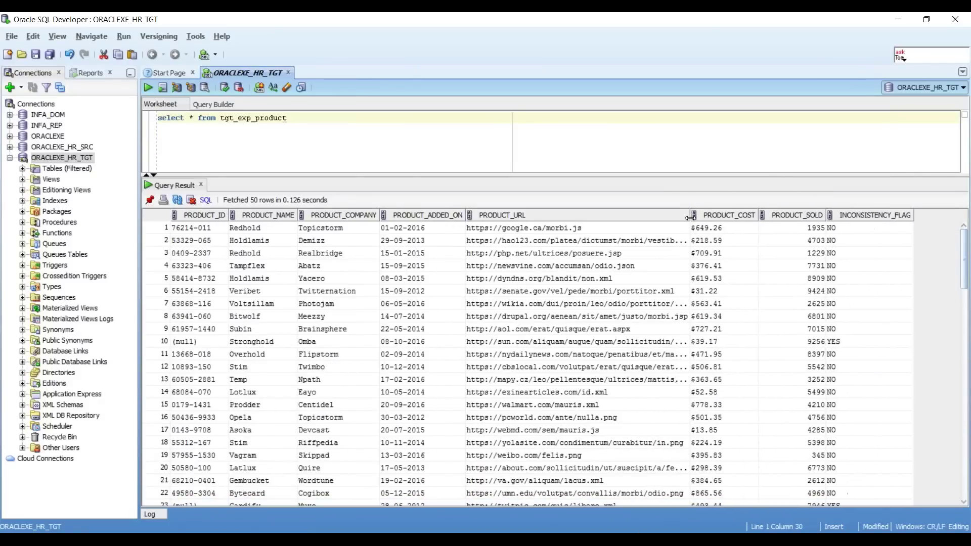
{"action": "left_click", "coordinate": [880, 223]}
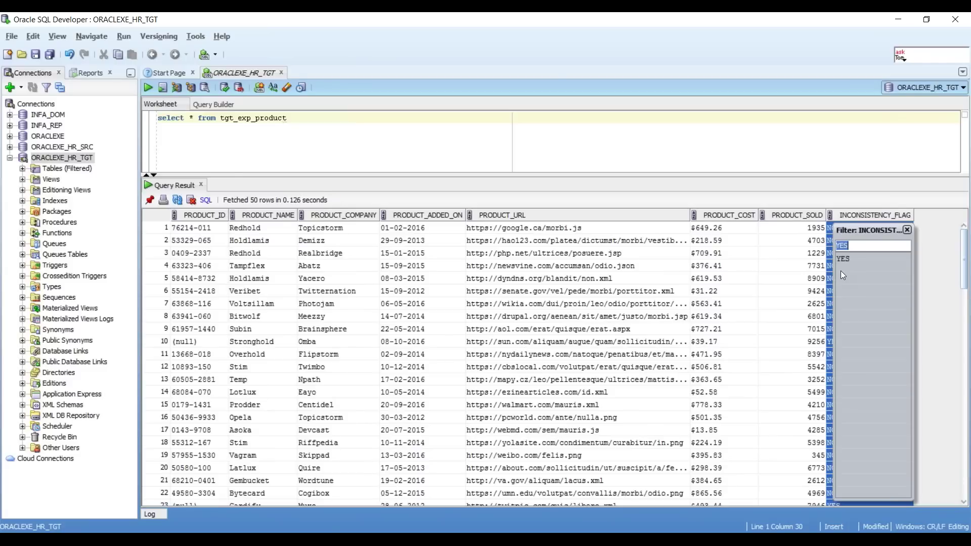
{"action": "key", "text": "Return"}
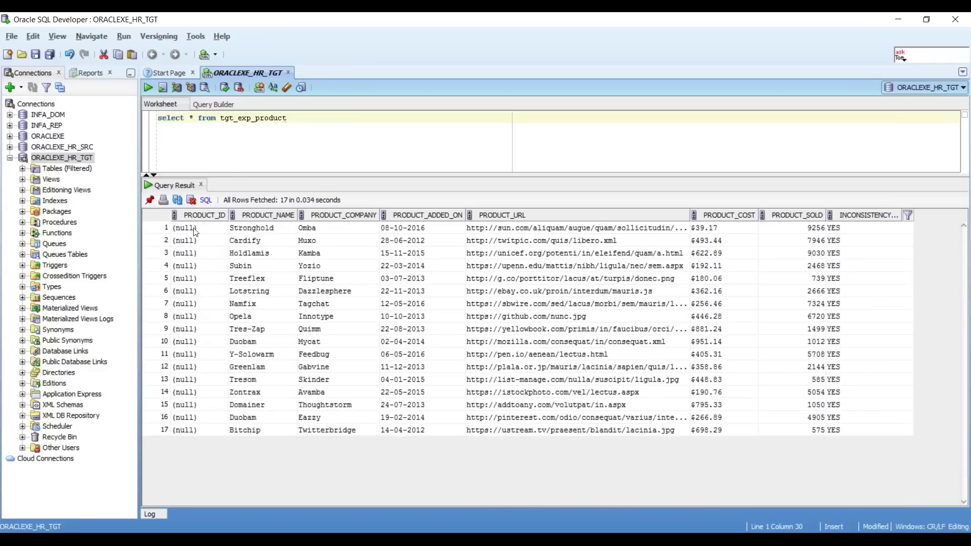